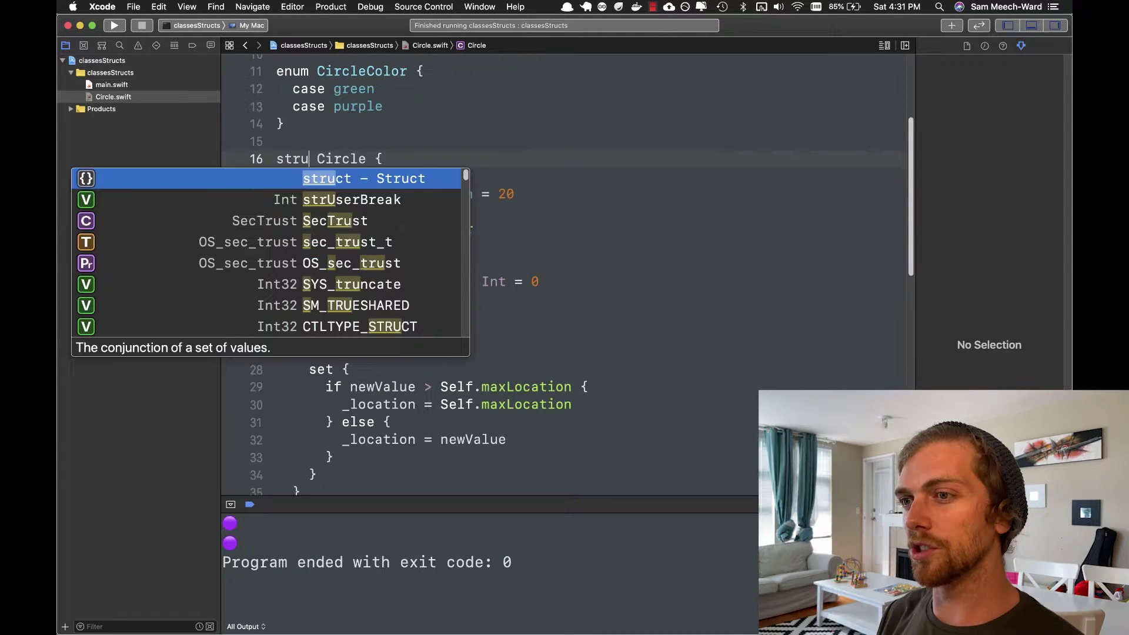
type("ct")
Finish the word struct by accepting the completion before starting something new
key("Escape")
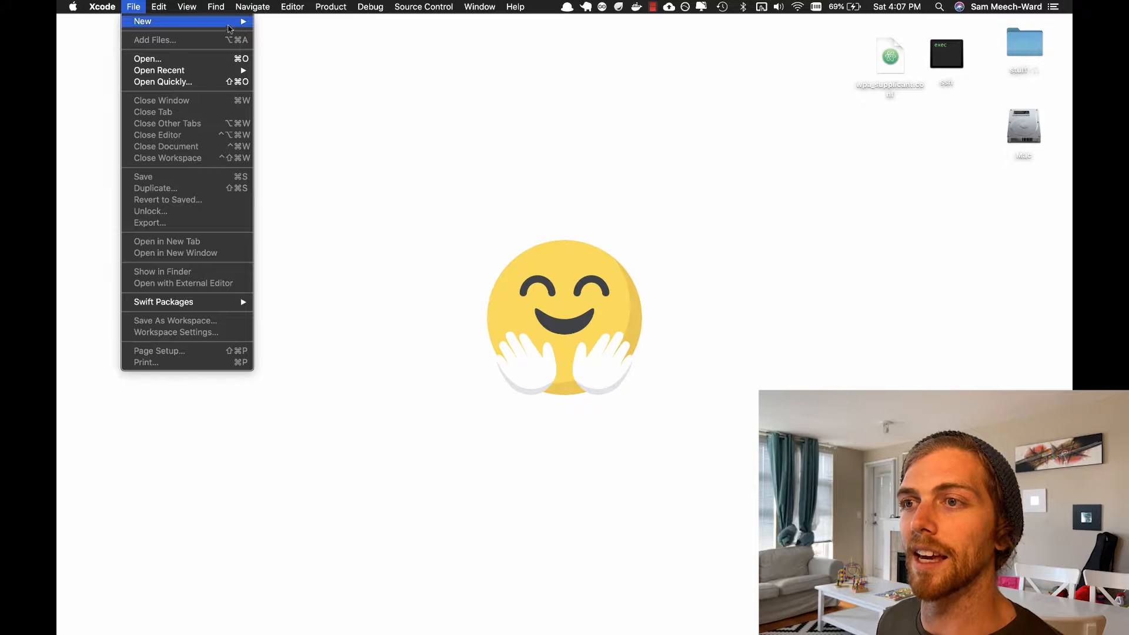
Start a new macOS Command Line Tool project and proceed to its options for classesStructs
mouse_move(185, 20)
left_click(315, 120)
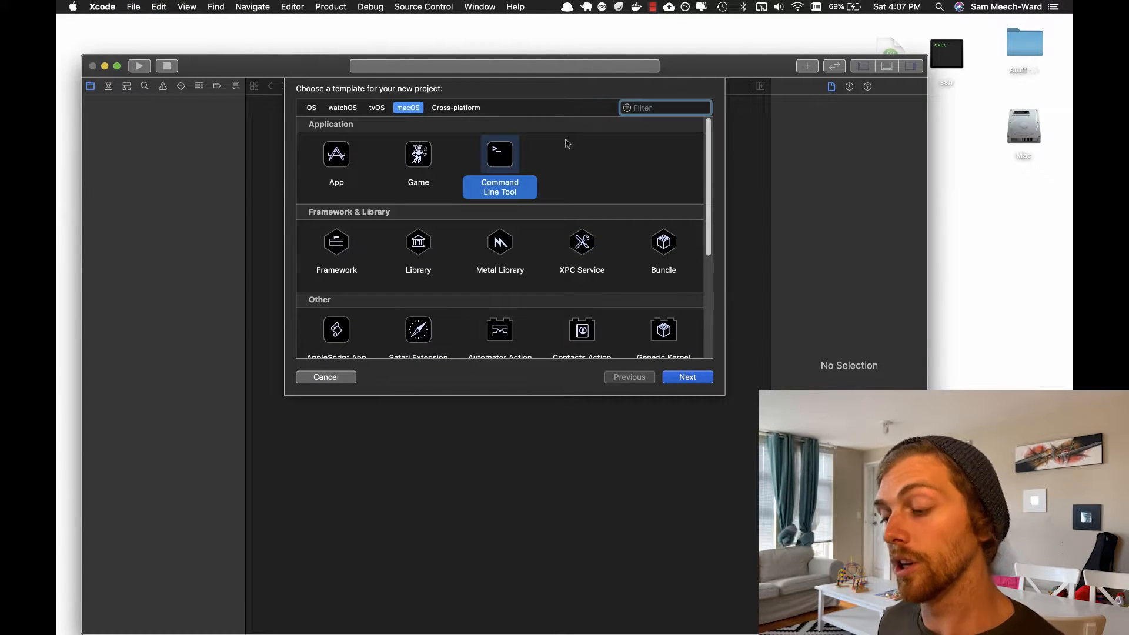
key("Return")
type("classes")
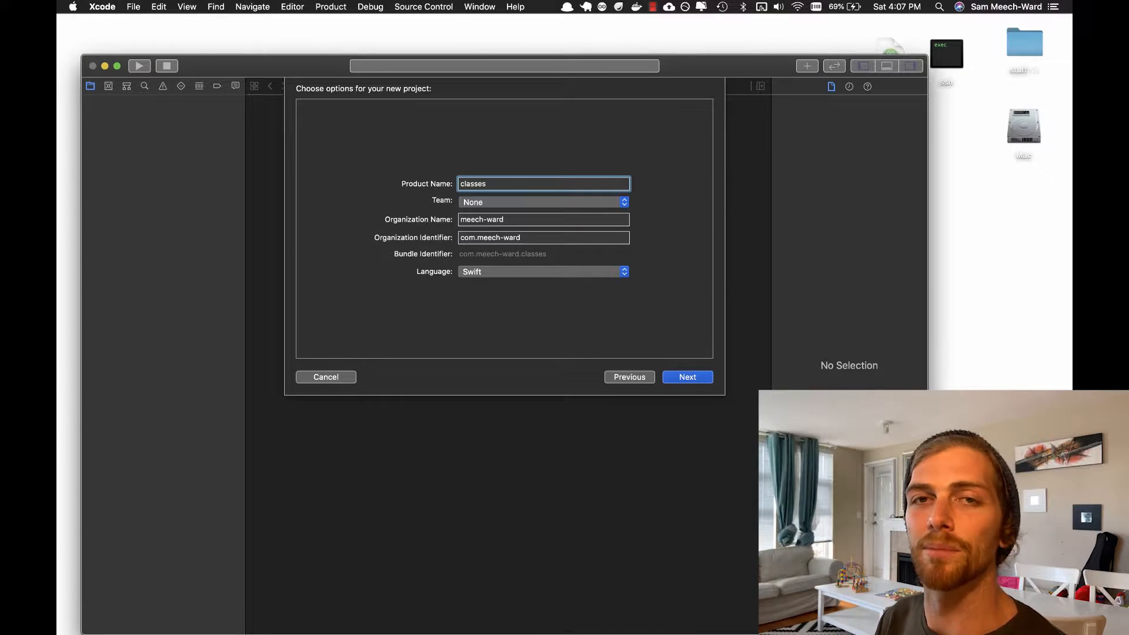
type("Str")
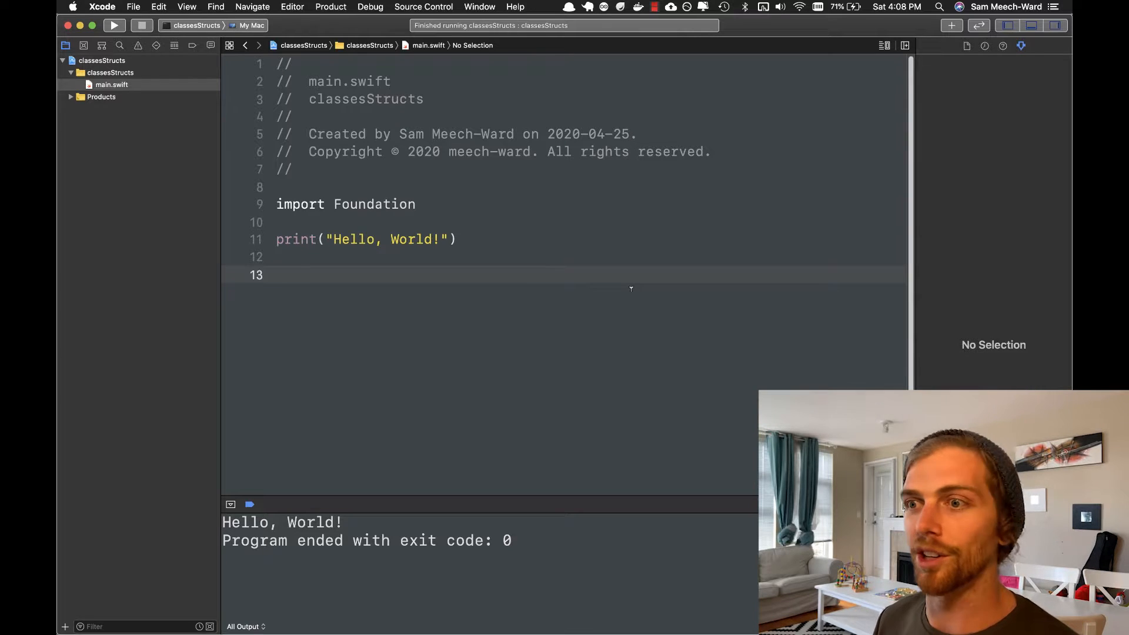
Add a new Swift file named Circle containing an empty class Circle { }
key("super+n")
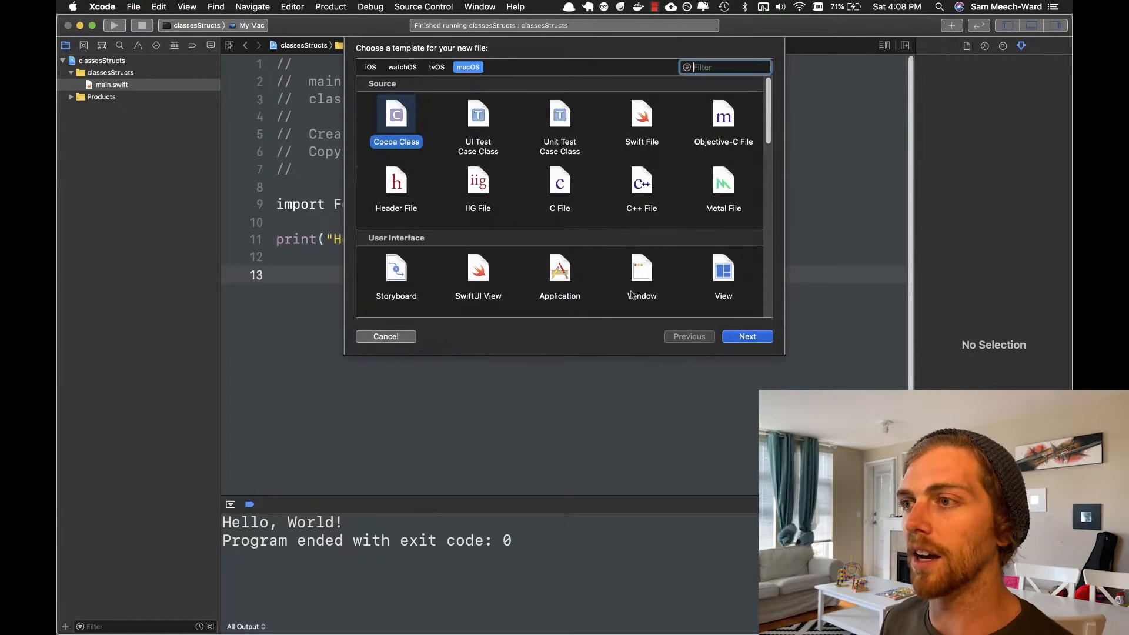
left_click(647, 121)
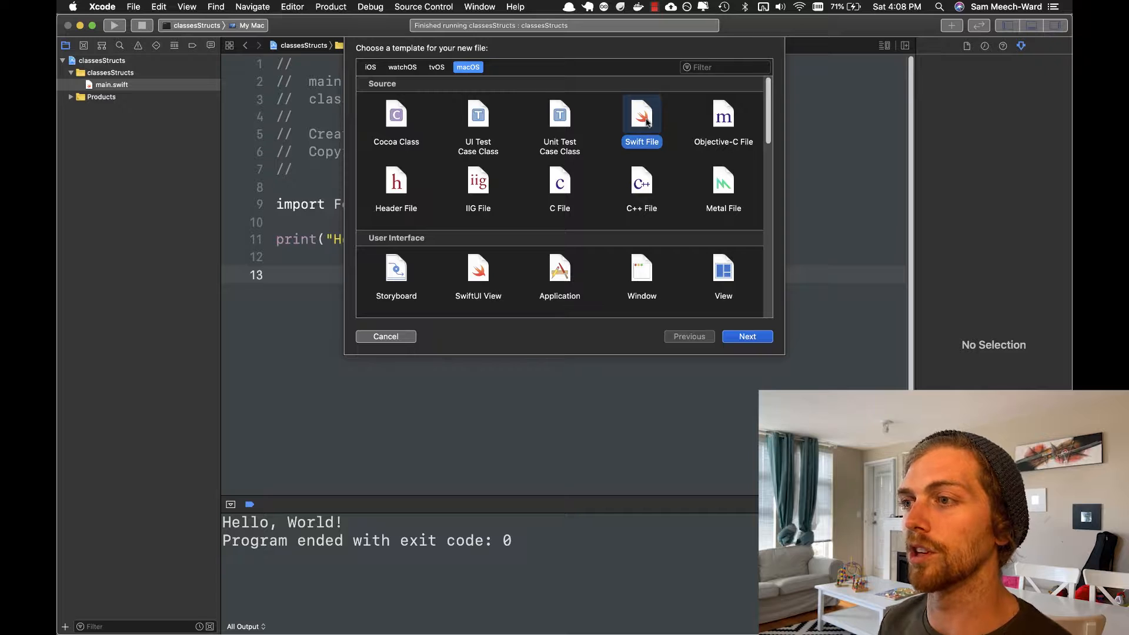
double_click(649, 121)
type("Circle.swift")
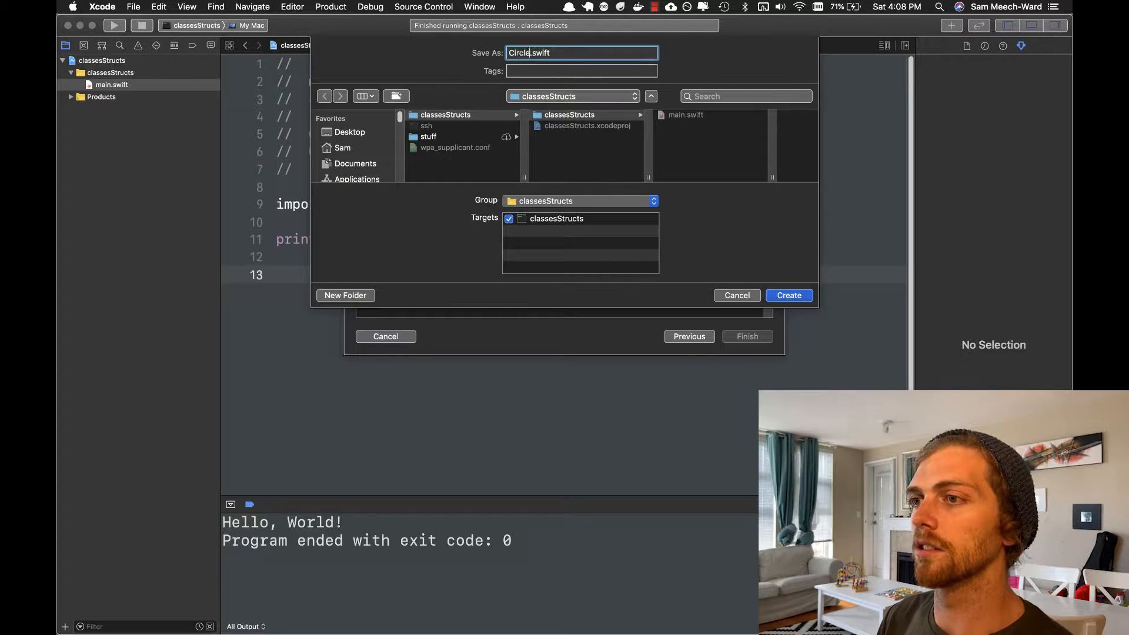
key("Return")
left_click(708, 270)
key("Return")
type("class Cir")
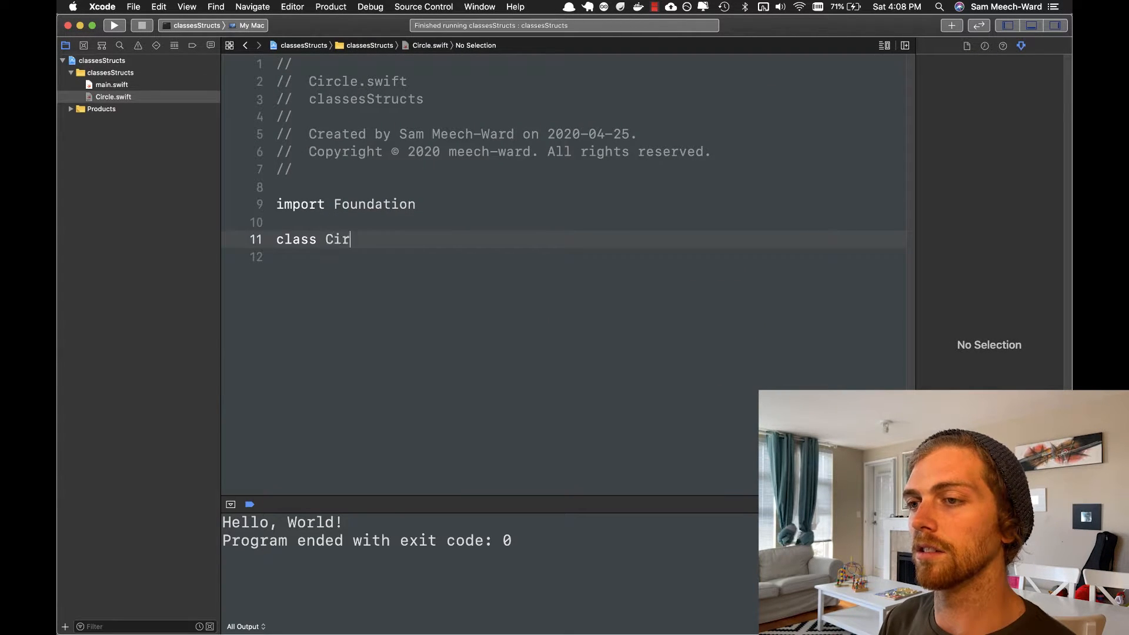
type("cle {")
key("Return")
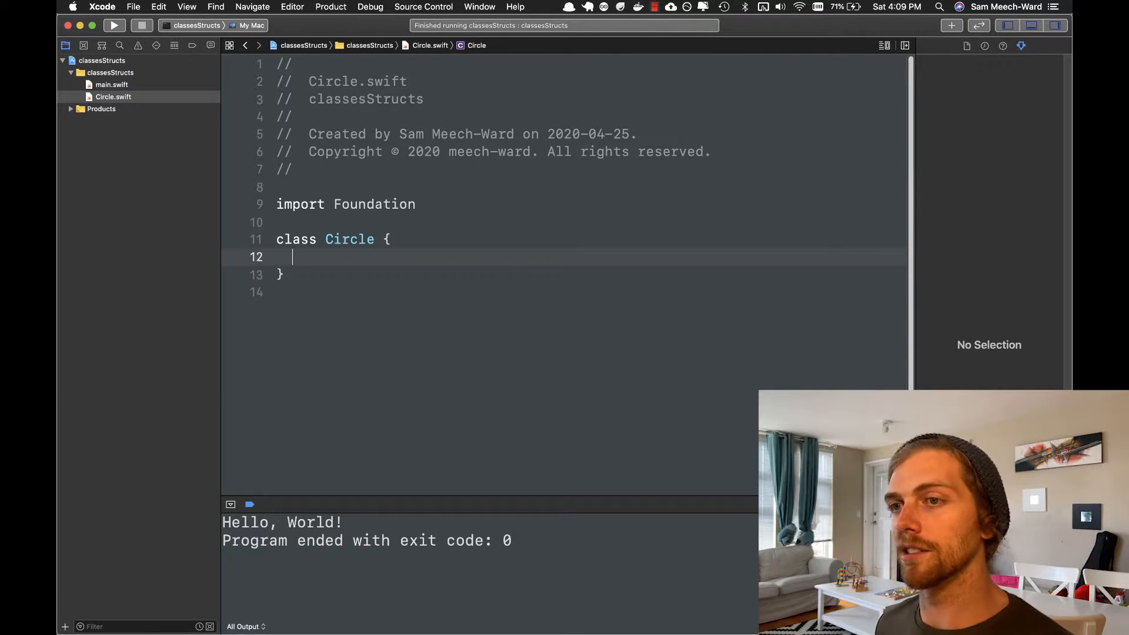
In main.swift replace the Hello World print with let circle = Circle()
left_click(111, 85)
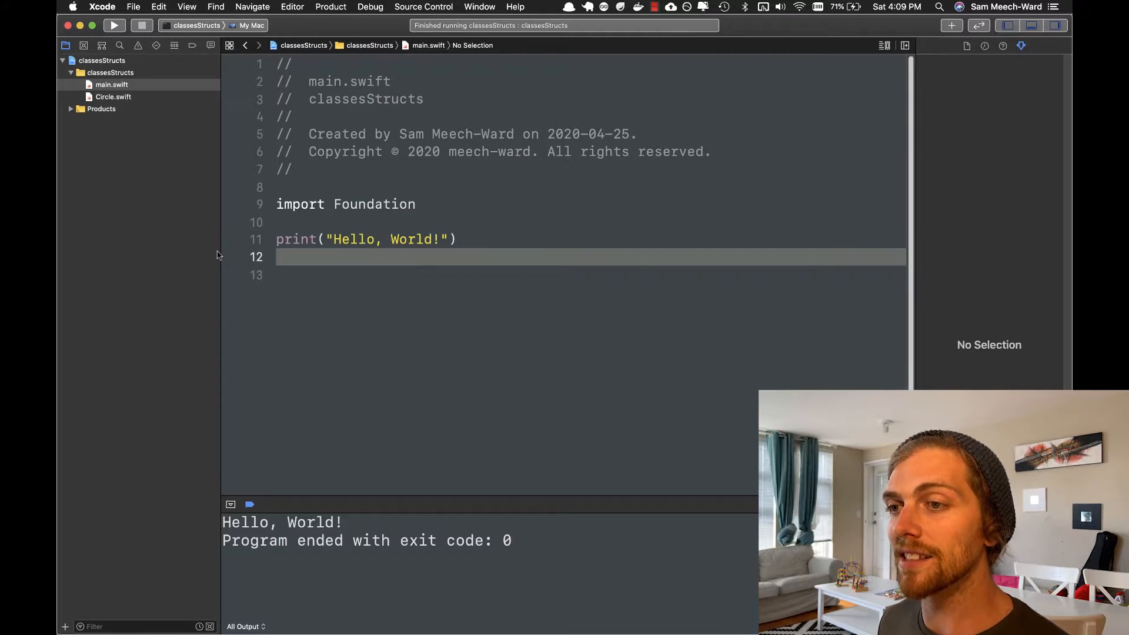
left_click_drag(517, 265, 213, 245)
type("let ")
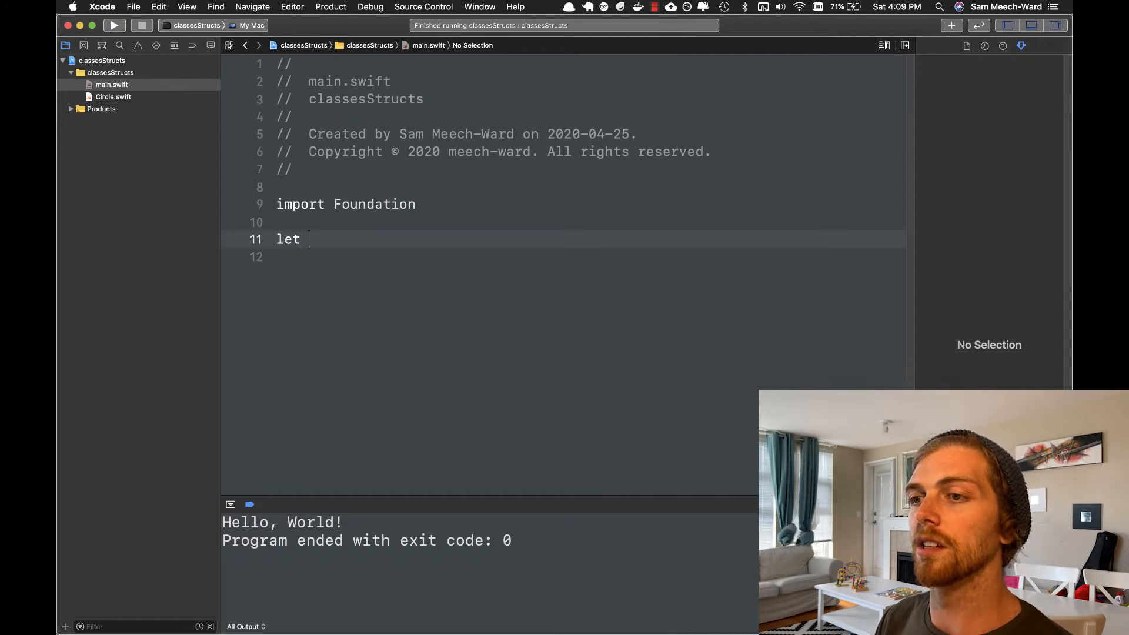
type("circle = C")
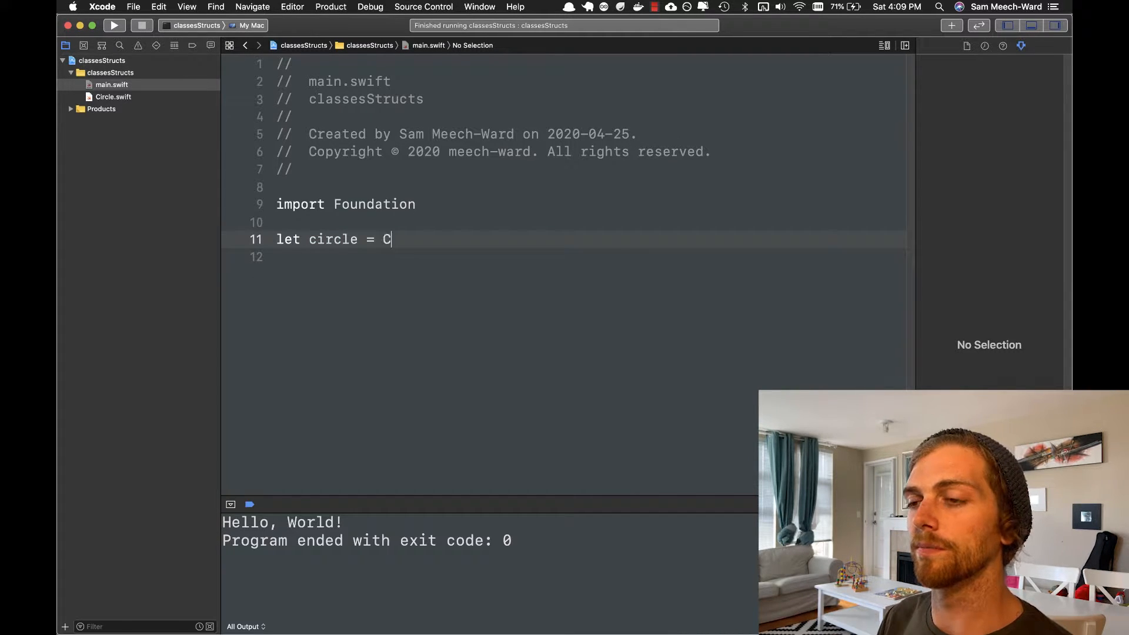
type("ircle()")
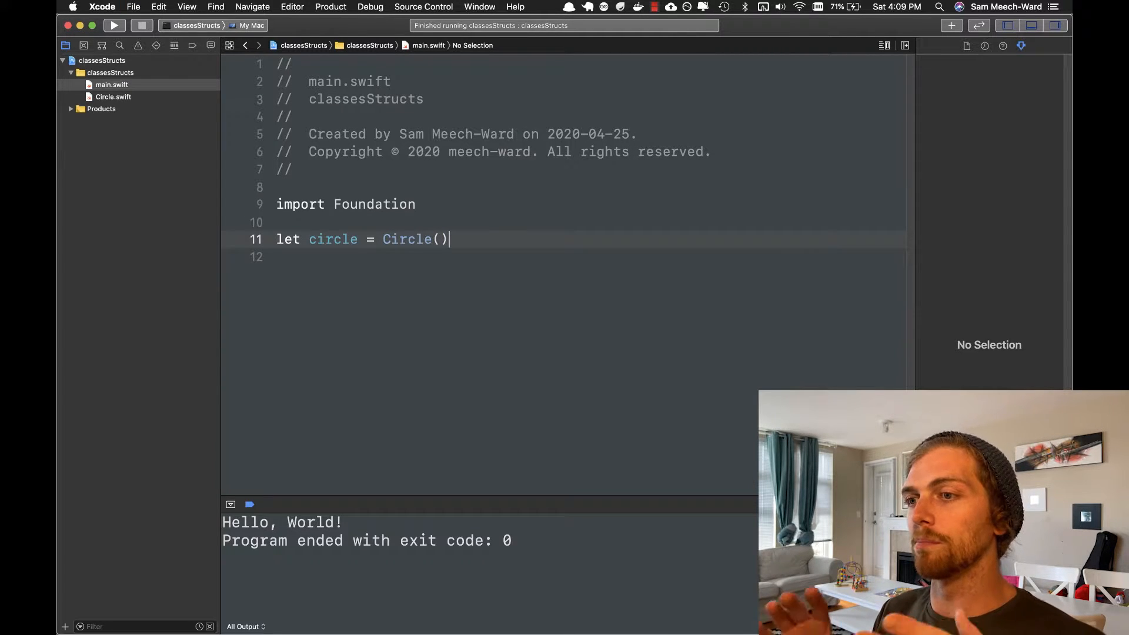
left_click(452, 331)
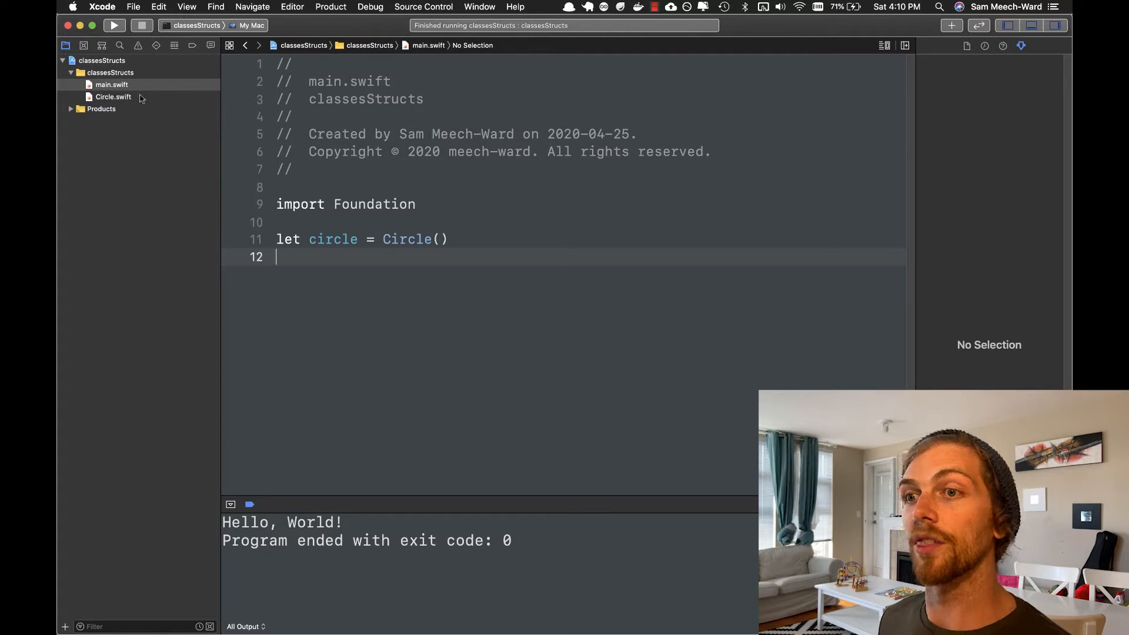
Give Circle a func draw() that prints a purple circle emoji from the symbol picker
left_click(113, 96)
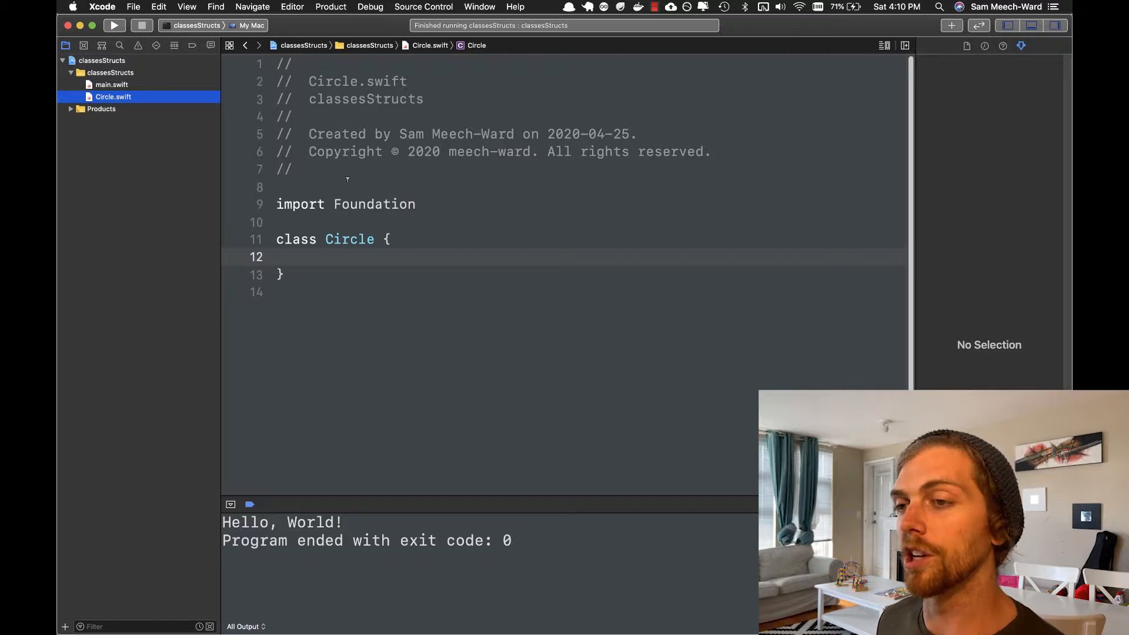
left_click(386, 265)
key("Return")
type("unc draw() {")
key("Return")
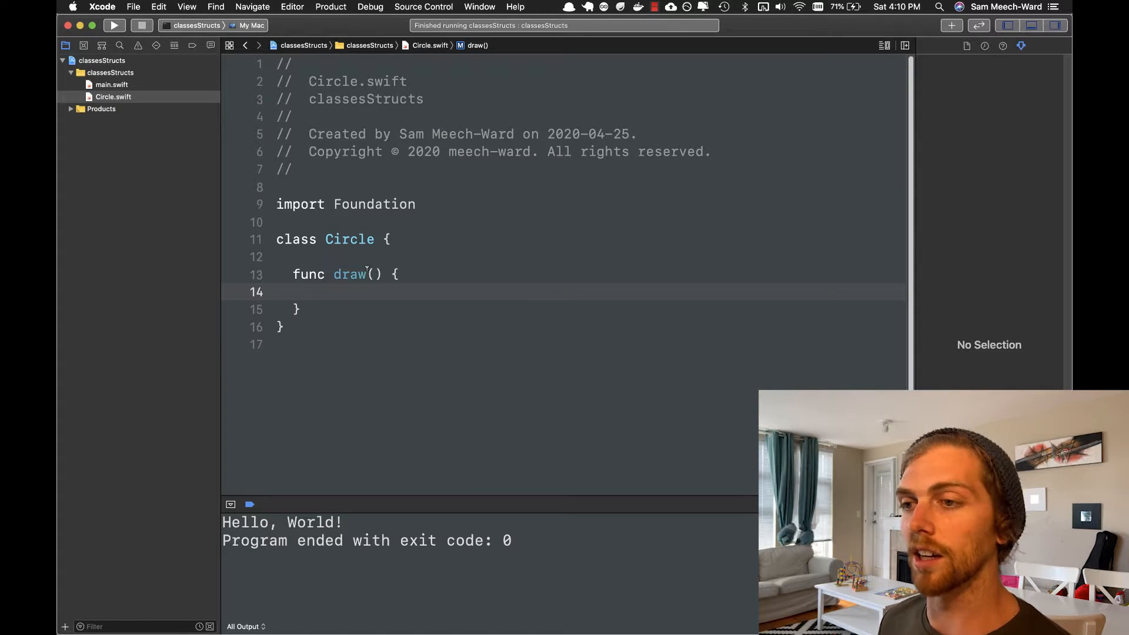
type("print(\"")
key("ctrl+super+space")
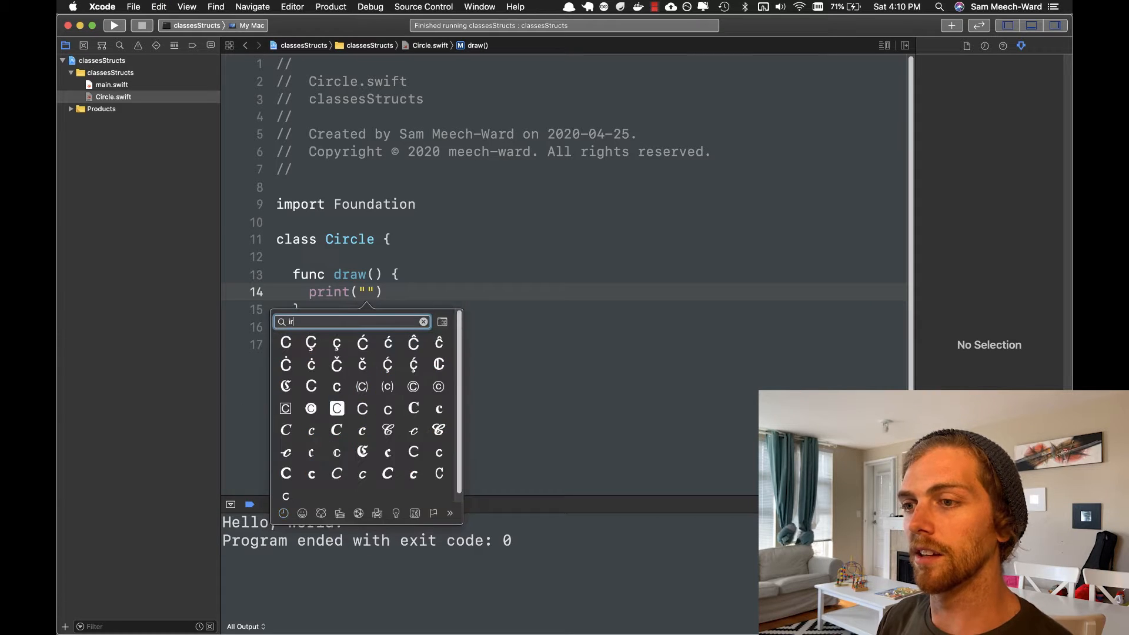
type("rcle")
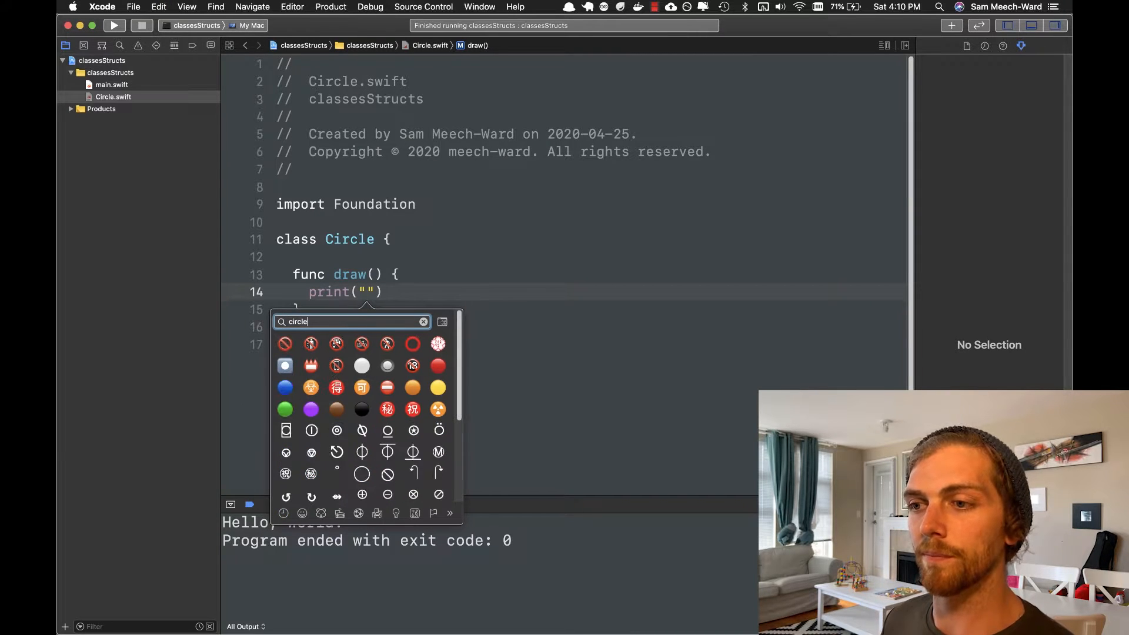
double_click(311, 409)
left_click(306, 412)
Call circle.draw() in main.swift and run to print the purple circle
left_click(113, 85)
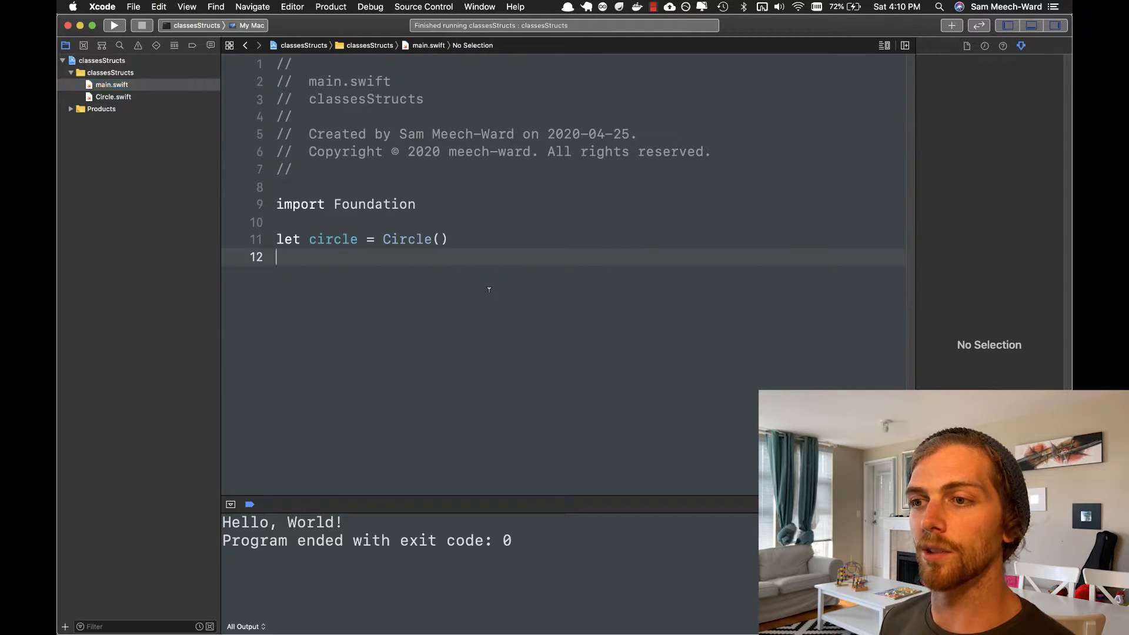
key("Return")
type("circ")
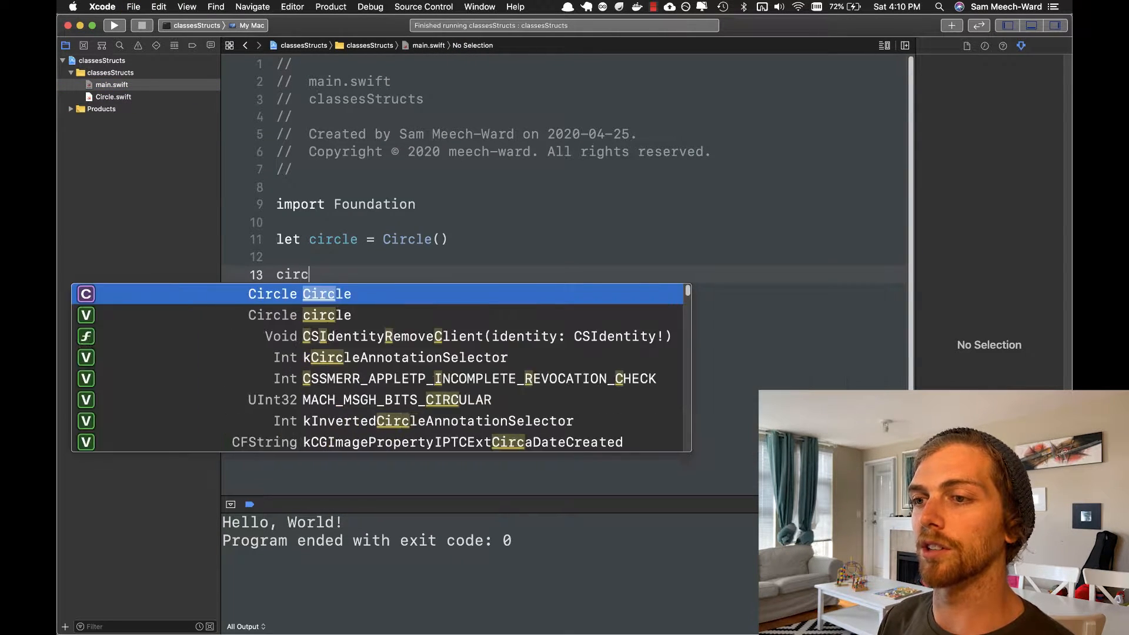
type("le.d")
key("Return")
key("super+r")
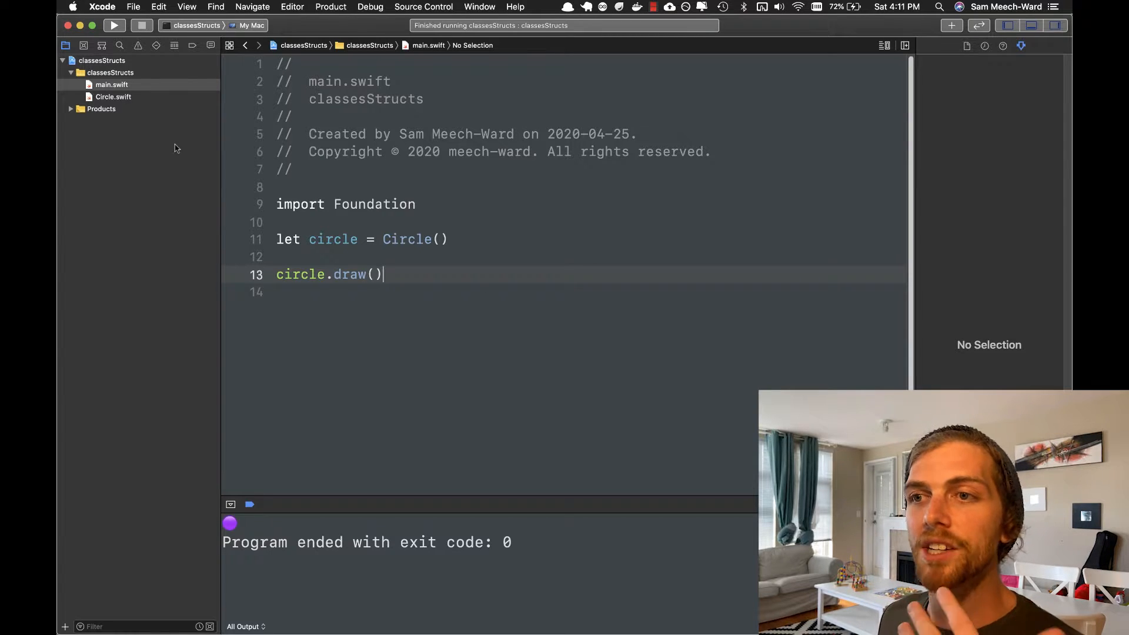
Add a var color: String property at the top of the Circle class
left_click(113, 96)
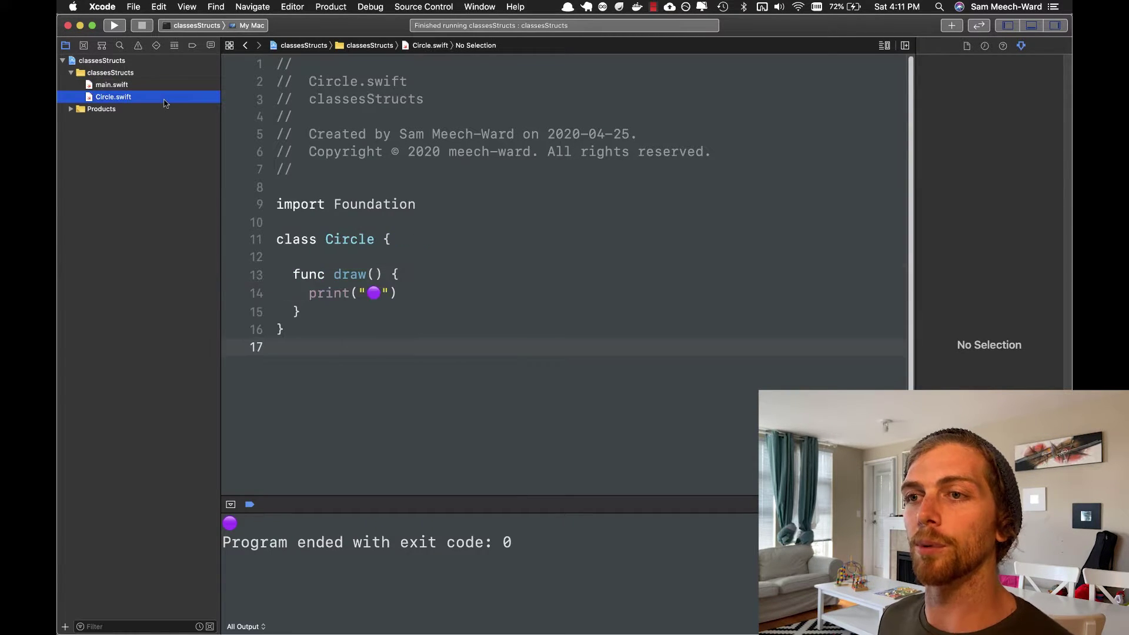
left_click(406, 240)
key("Return")
key("Return")
type("var co")
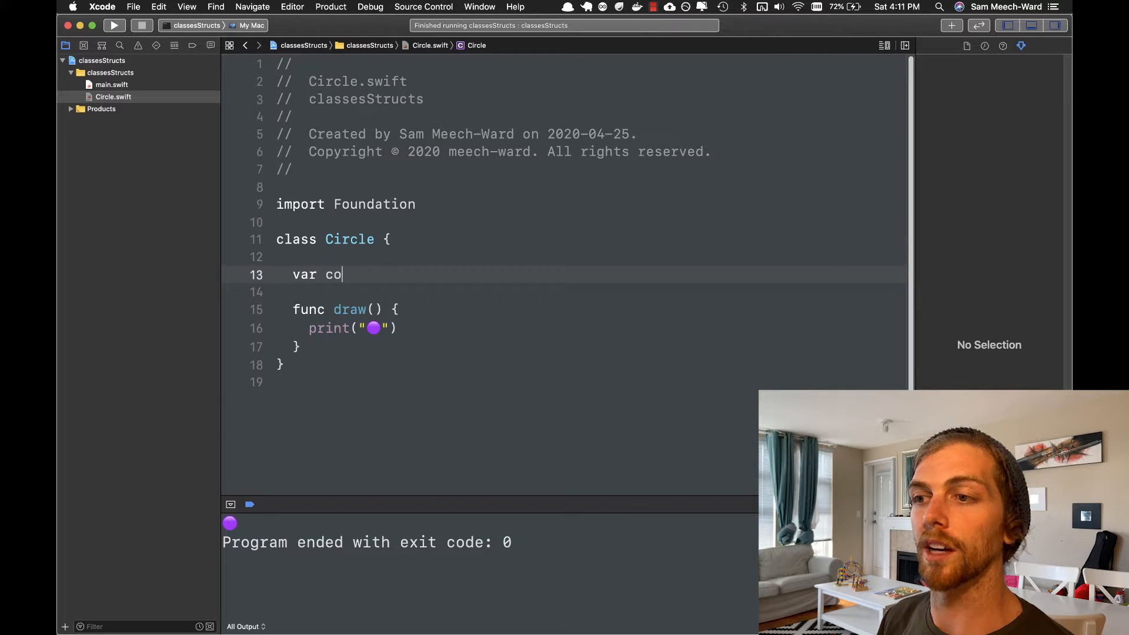
type("lor: ST")
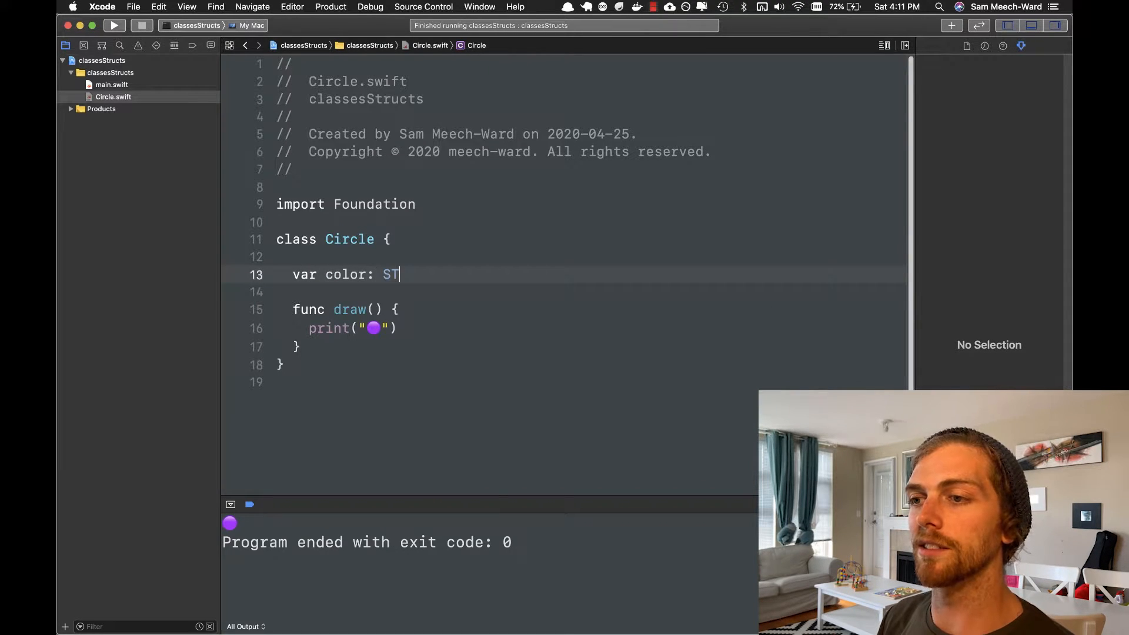
type("String")
key("Escape")
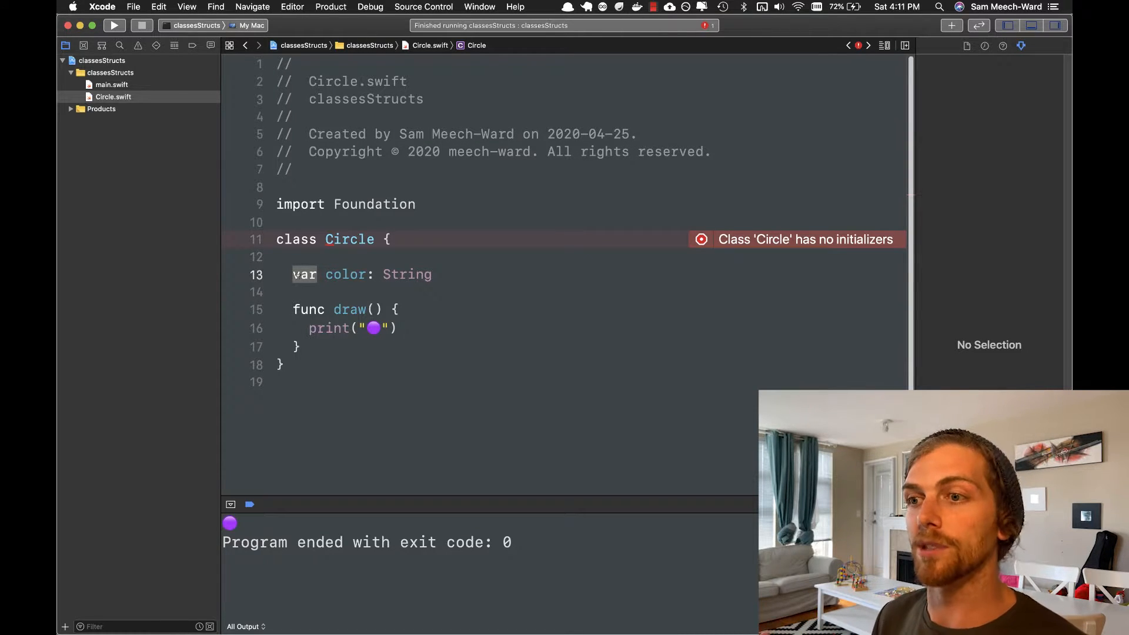
Add an init(color: String) initializer assigning self.color = color
left_click(558, 272)
key("Return")
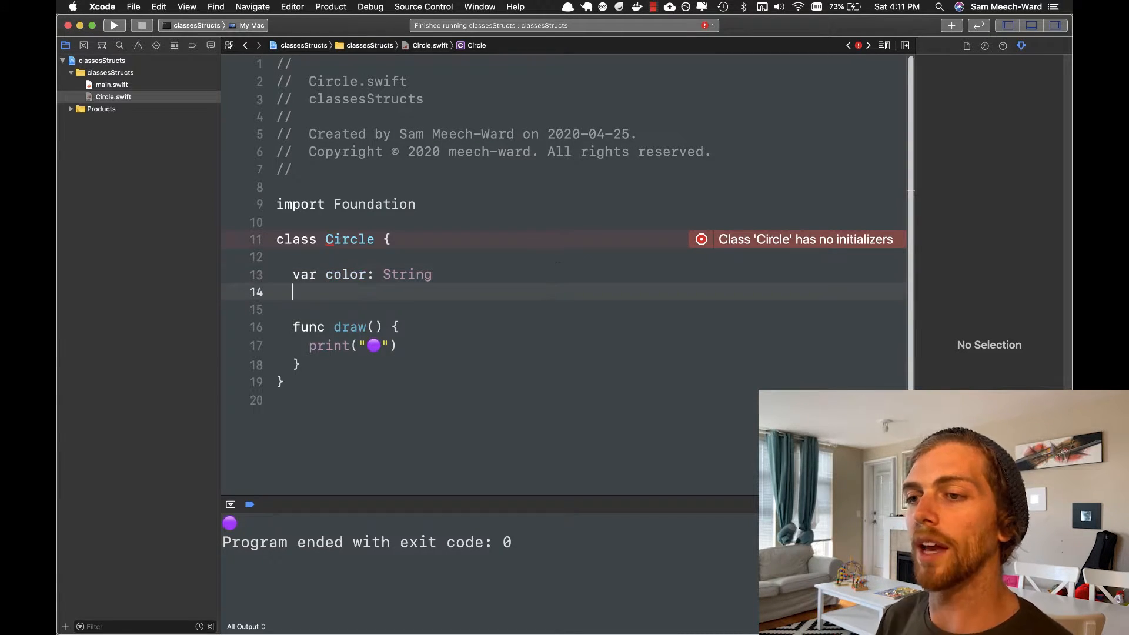
type("init")
key("Return")
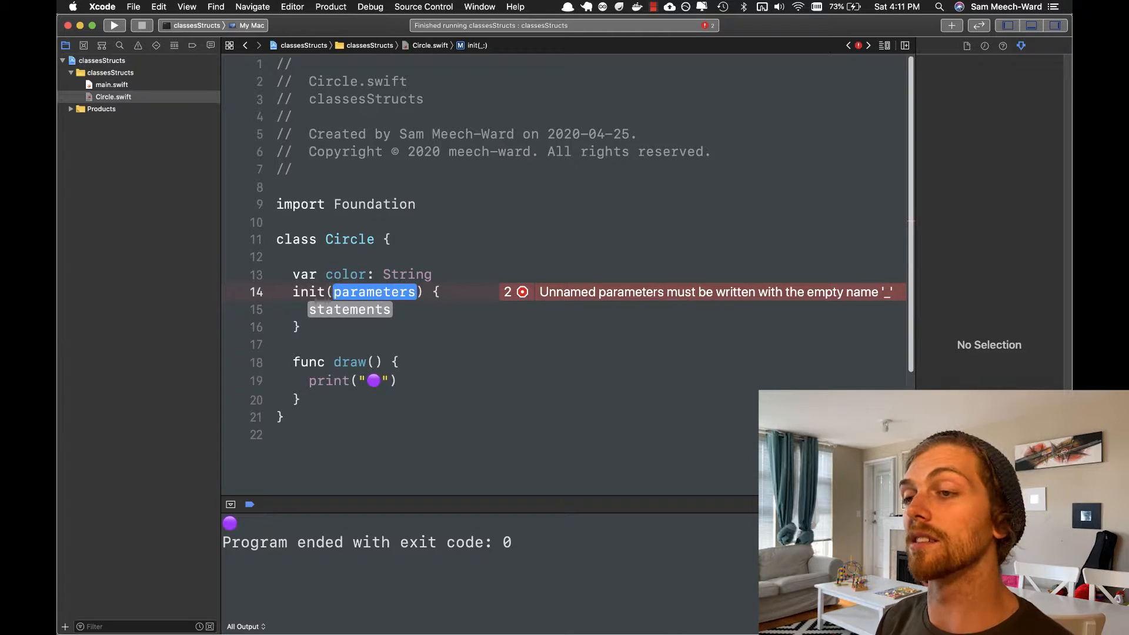
type("color: St")
key("Return")
key("Tab")
type("self.color - ")
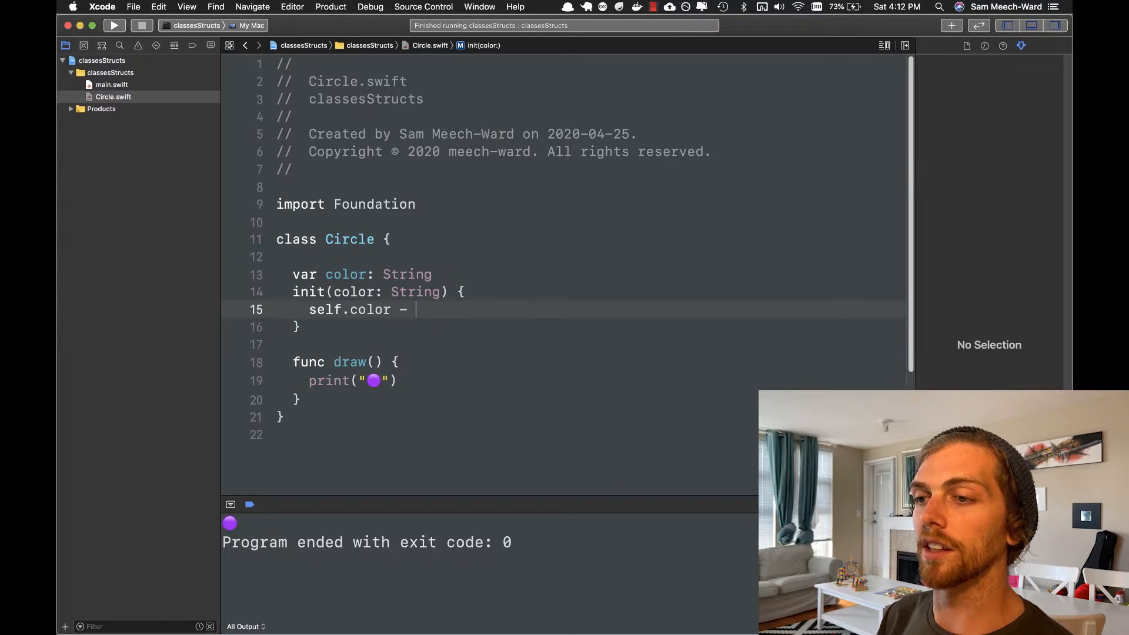
key("BackSpace")
key("BackSpace")
type("= color")
Space out the class and highlight self versus color in the initializer assignment
left_click(461, 275)
key("Return")
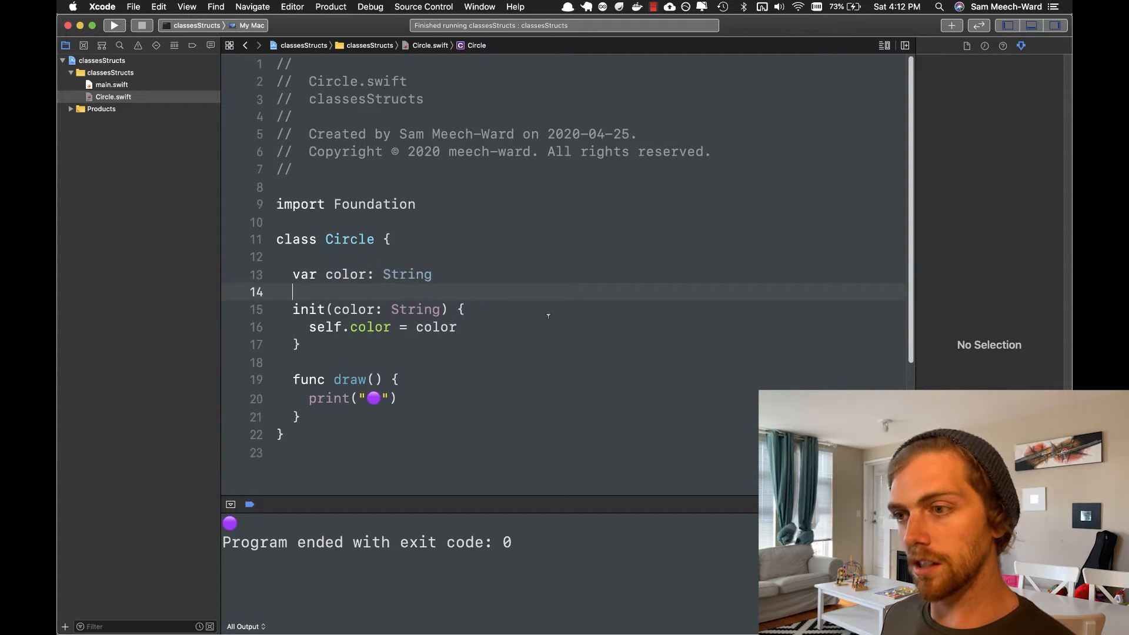
left_click(547, 322)
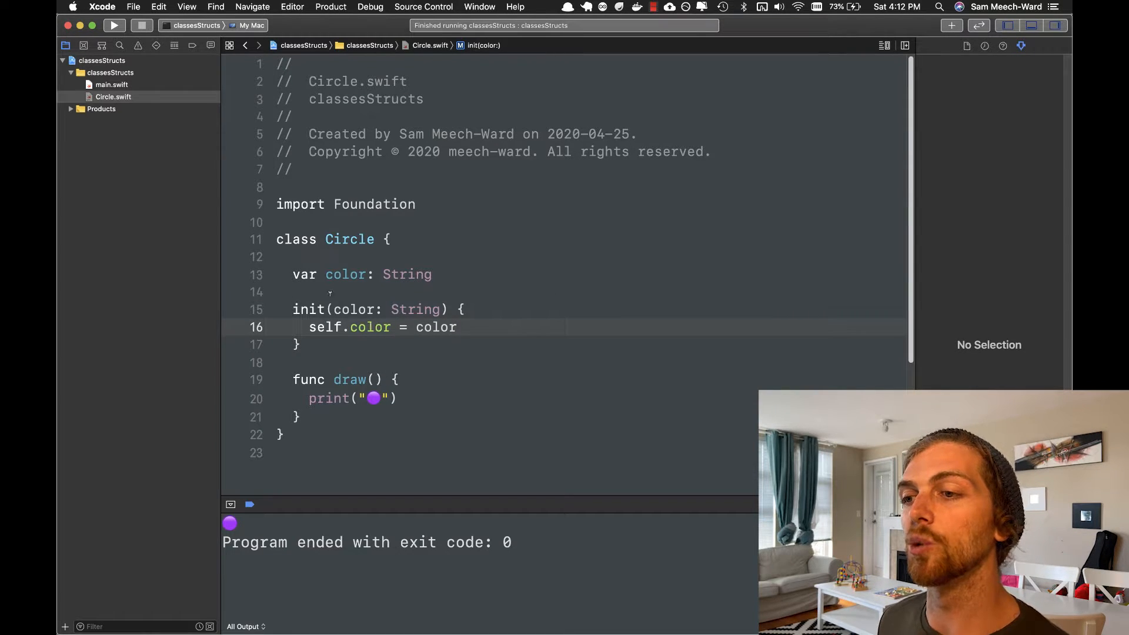
key("shift+alt+Right")
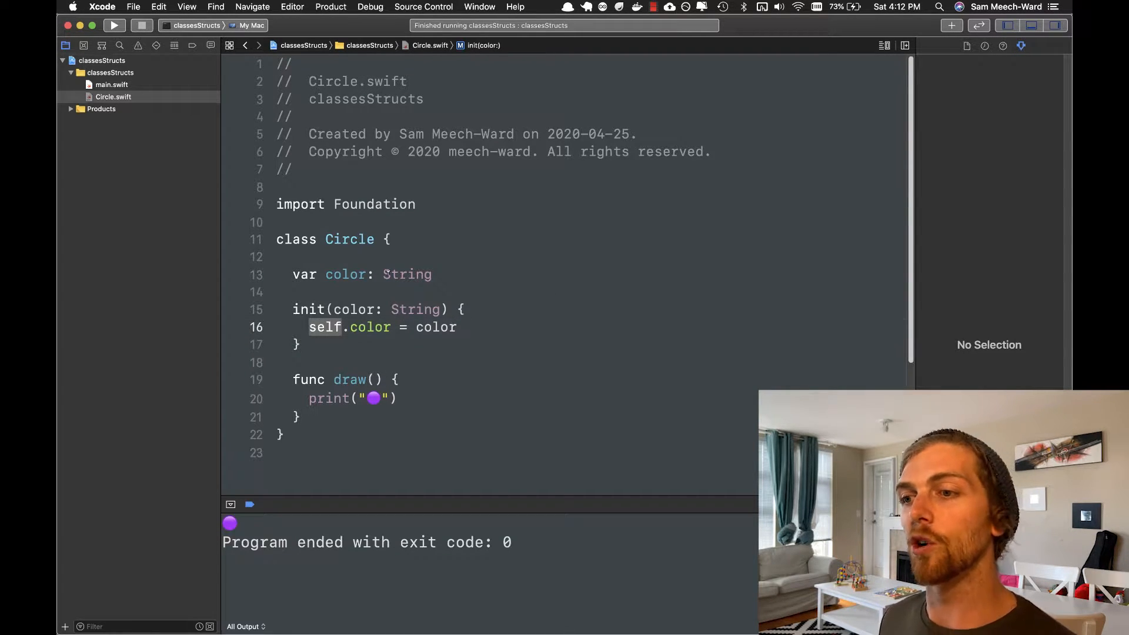
double_click(364, 327)
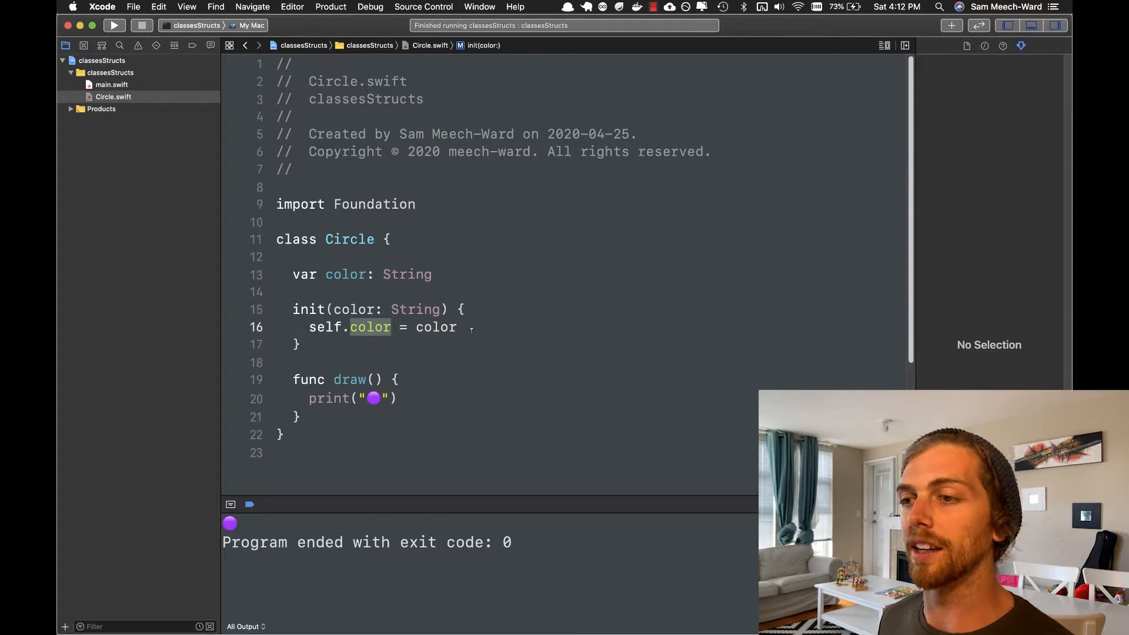
left_click_drag(471, 328, 328, 343)
left_click(436, 327)
left_click(453, 310)
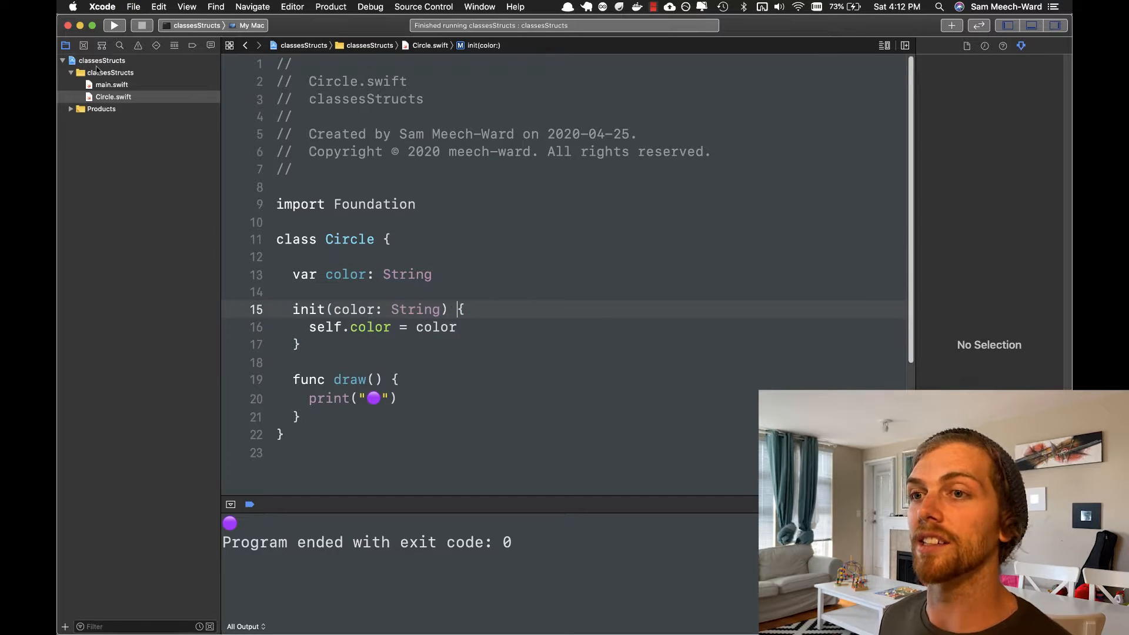
left_click(110, 85)
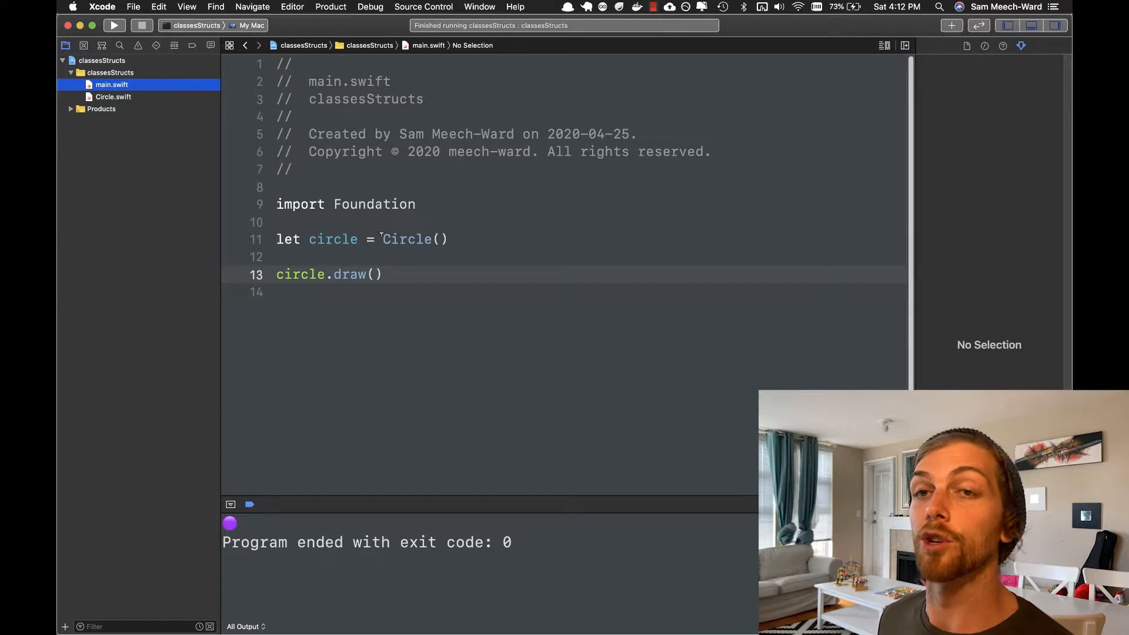
Rewrite the circle in main.swift as Circle(color: "green") and save
left_click(440, 239)
key("Delete")
key("BackSpace")
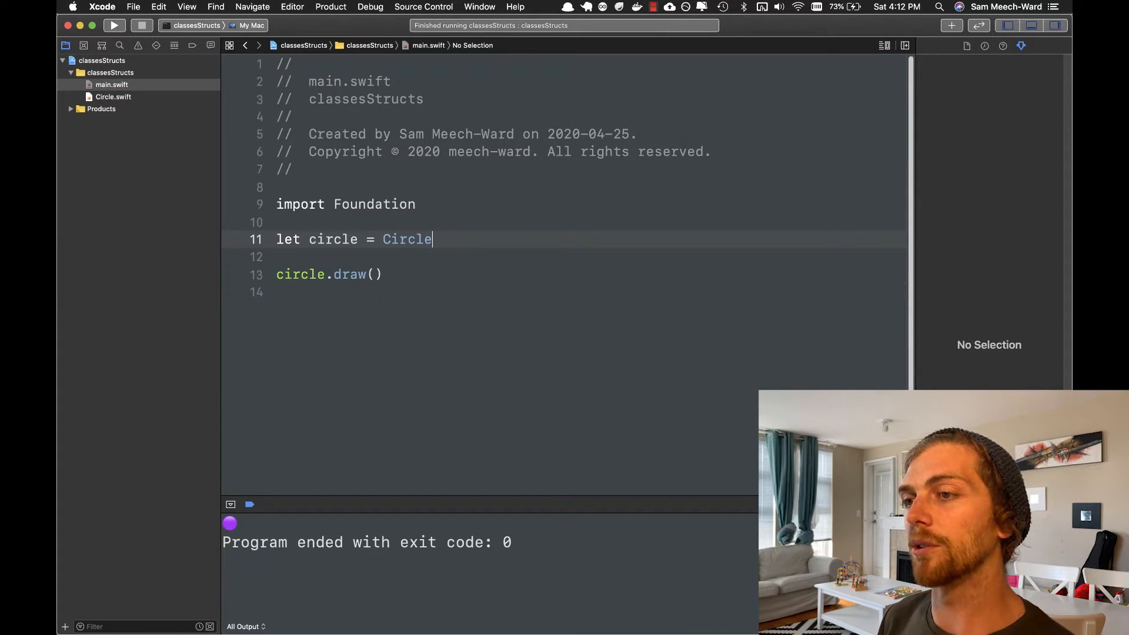
type("(")
key("Escape")
type(")")
key("Left")
type("color: \"gr")
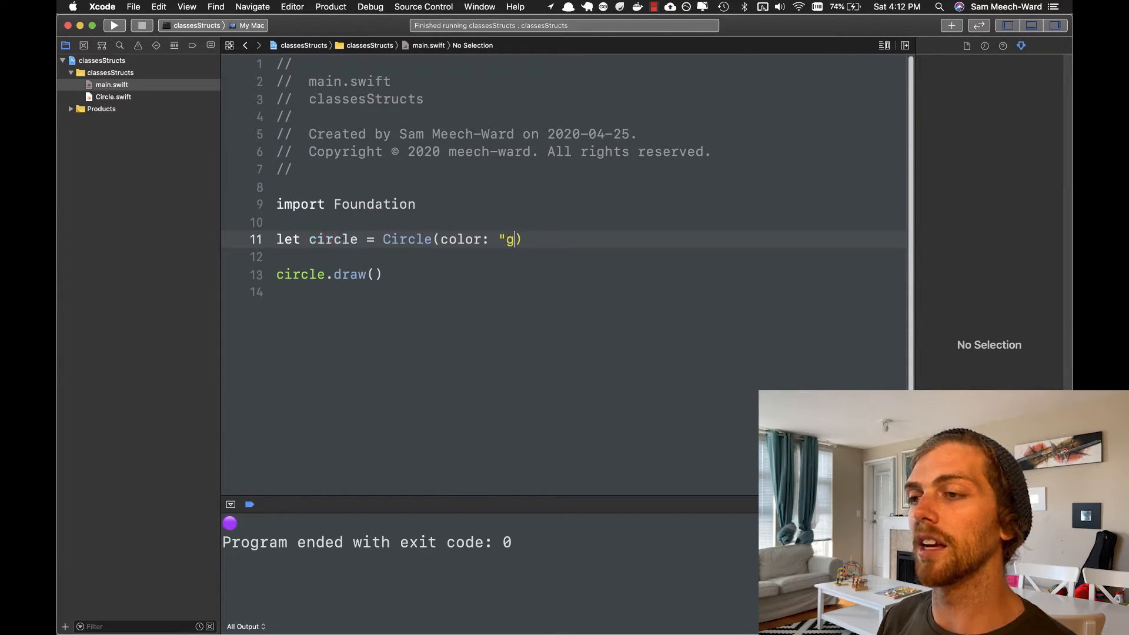
type("een\"")
key("super+s")
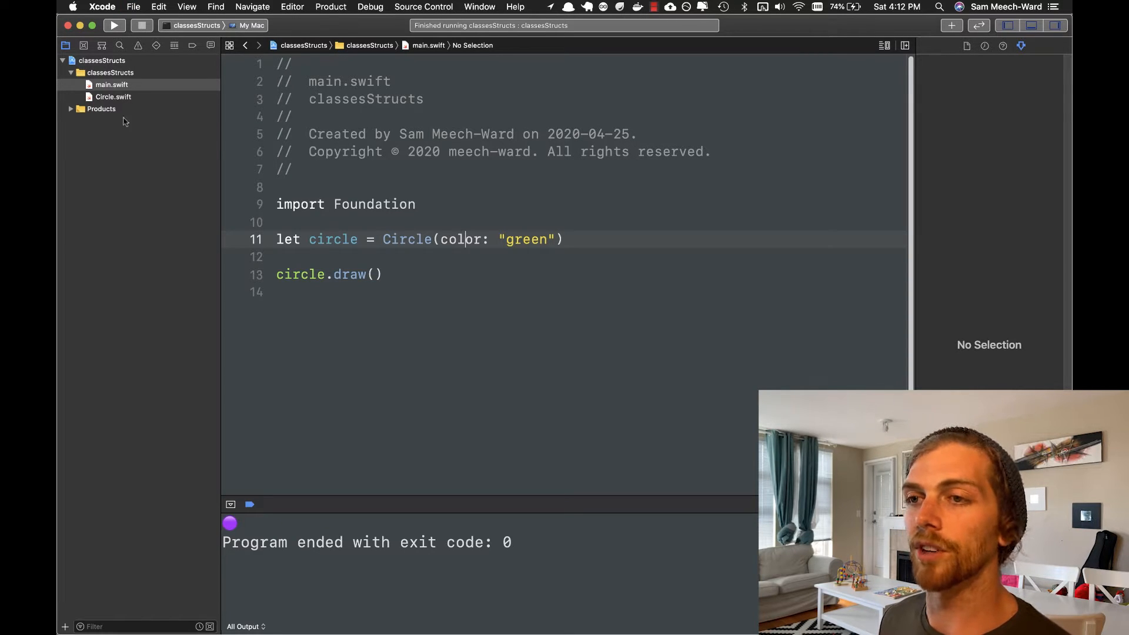
In draw() add an if self.color == "green" branch printing a green circle emoji
left_click(111, 98)
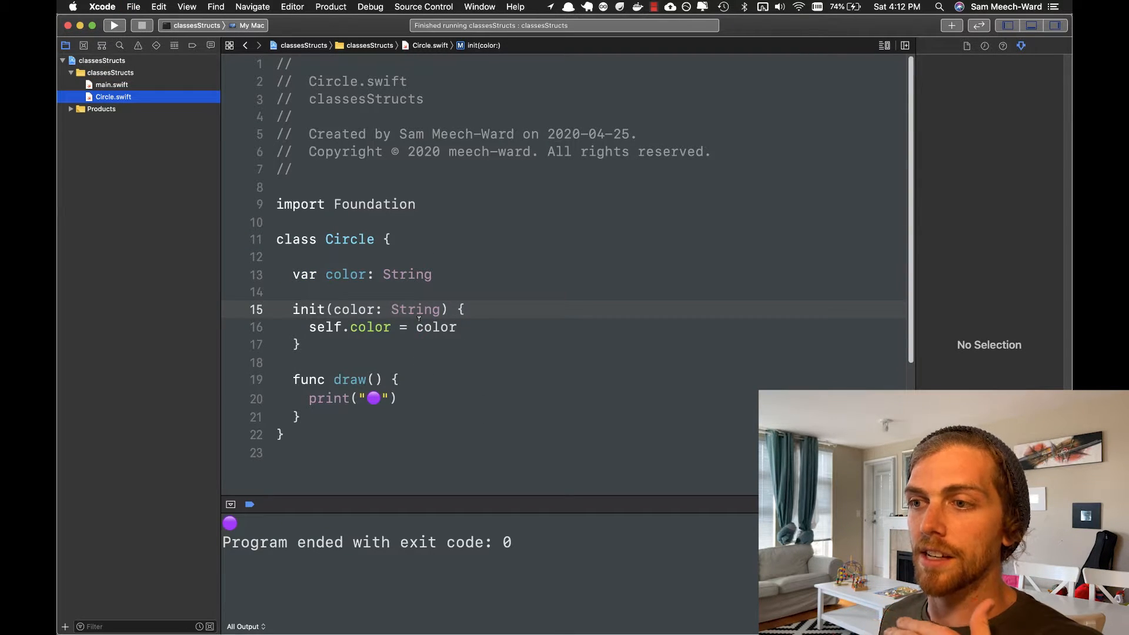
scroll(398, 289, "down", 1)
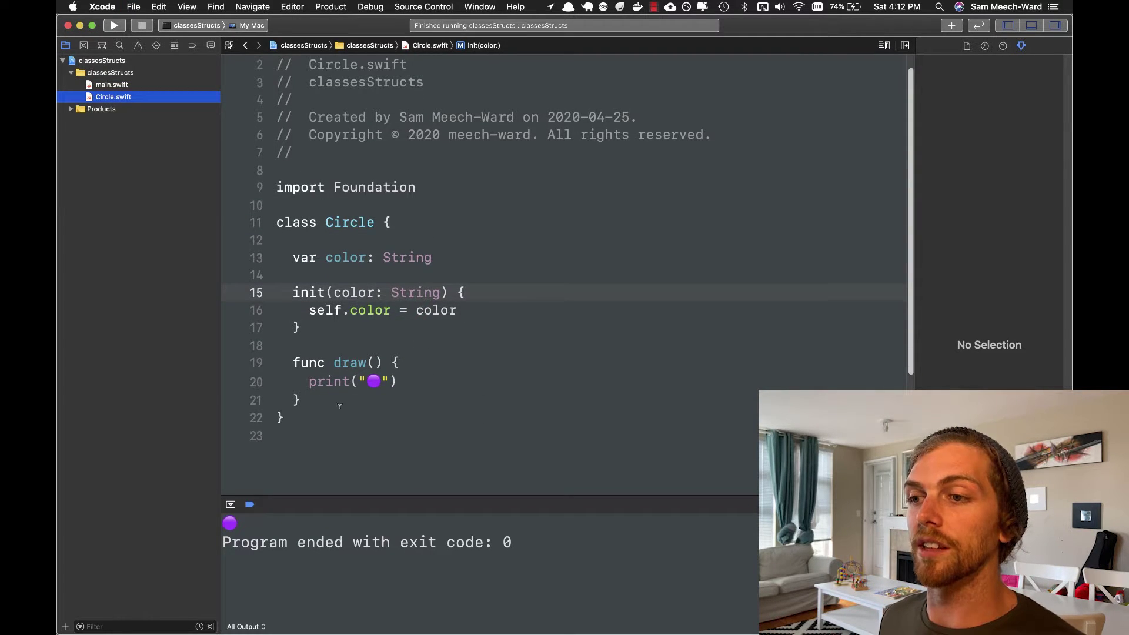
left_click(442, 363)
key("Return")
type("if ")
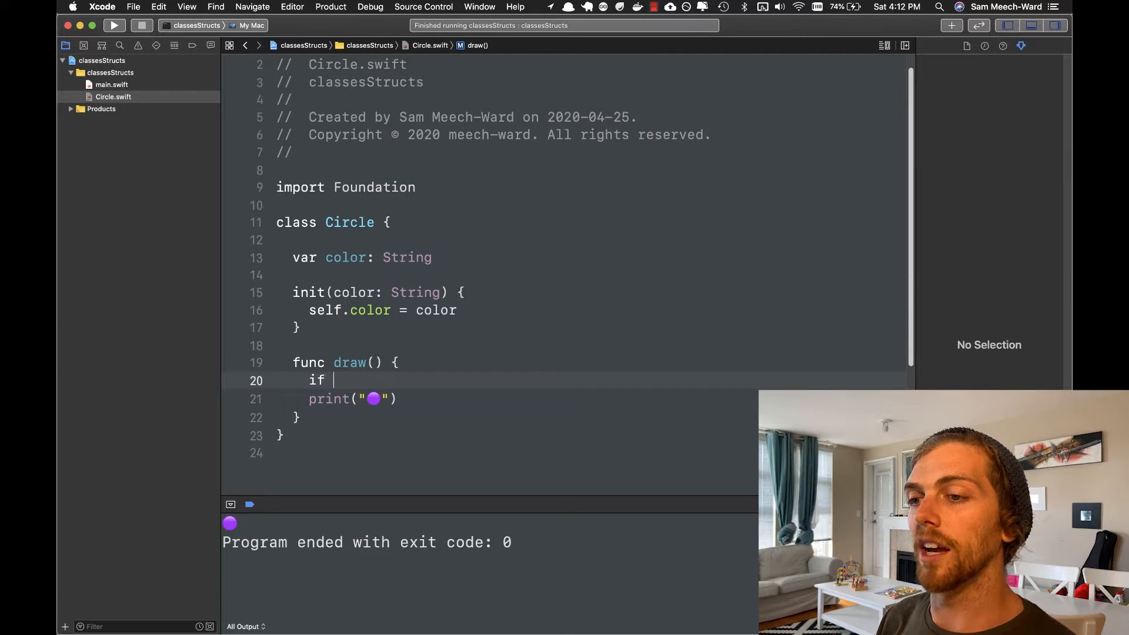
type("self.color")
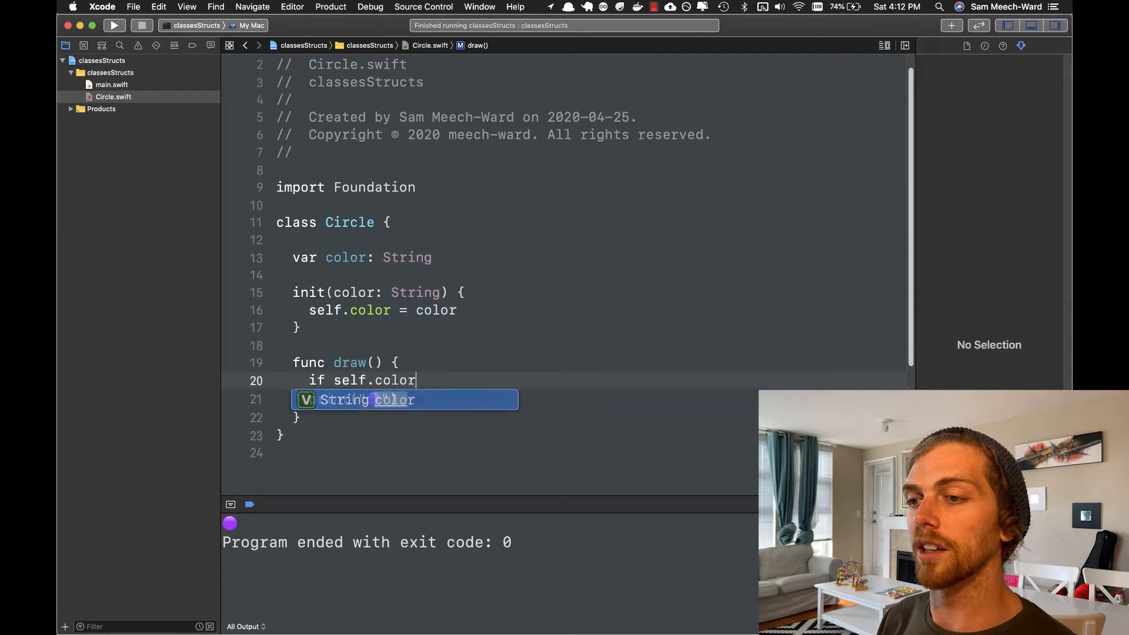
type("== \"green\" {")
key("Return")
type("print(\"")
key("ctrl+super+space")
left_click(338, 249)
type("else if")
key("BackSpace")
type("self.co")
Add an else-if "purple" branch around the purple print and run the program
key("Tab")
type("== ")
type("purpe")
key("BackSpace")
type("le\"")
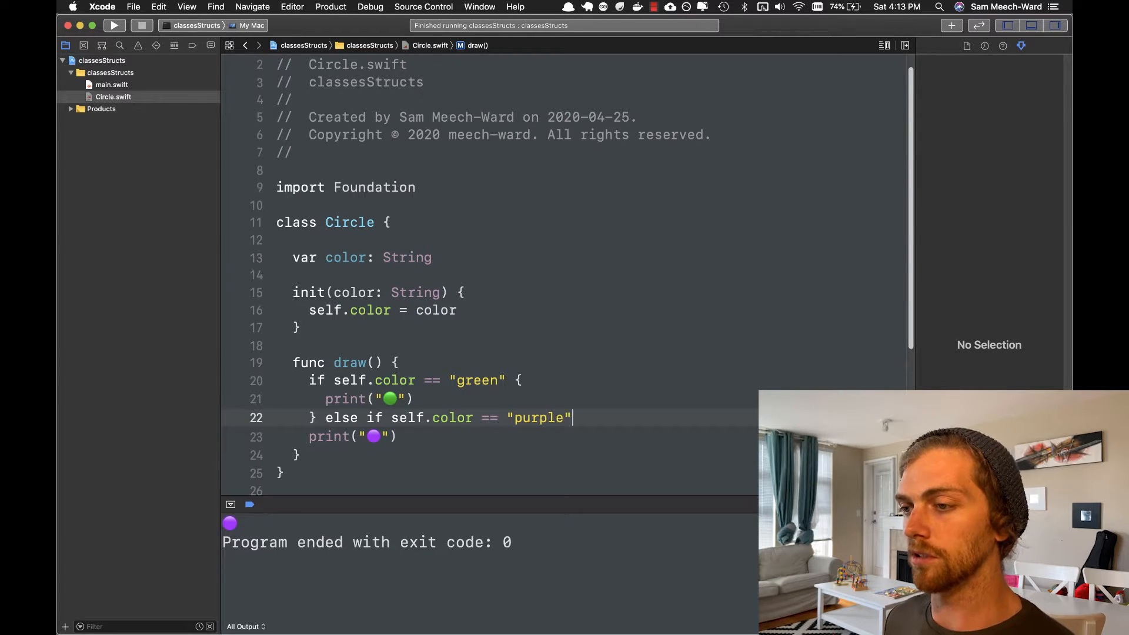
type(" {")
key("Down")
key("super+Right")
key("Return")
type("]")
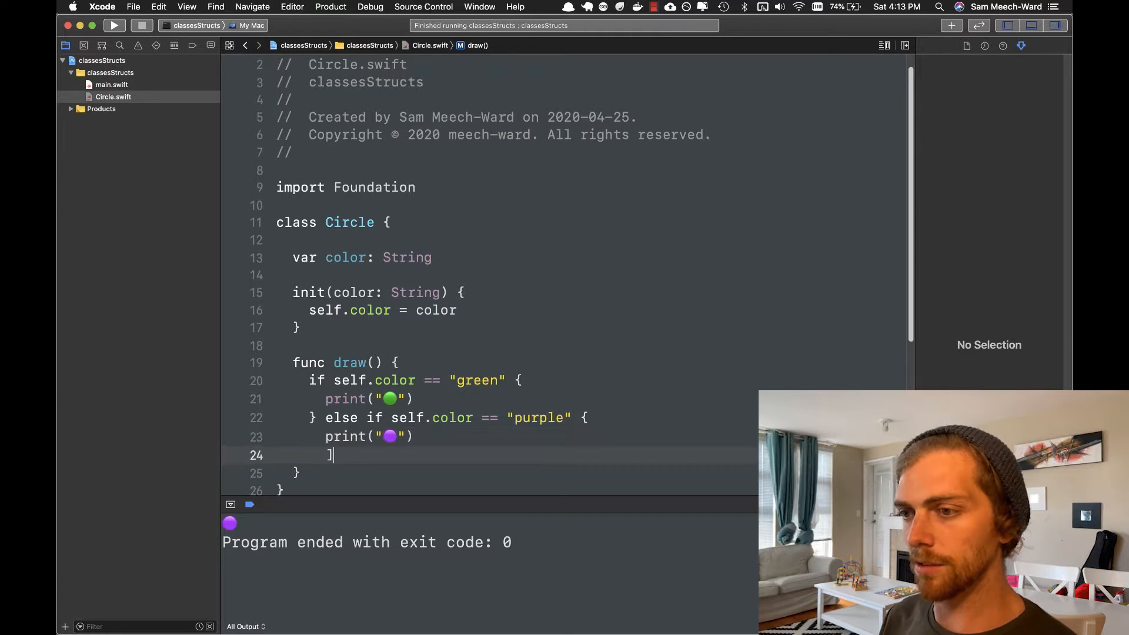
key("BackSpace")
type("}")
key("Down")
key("super+r")
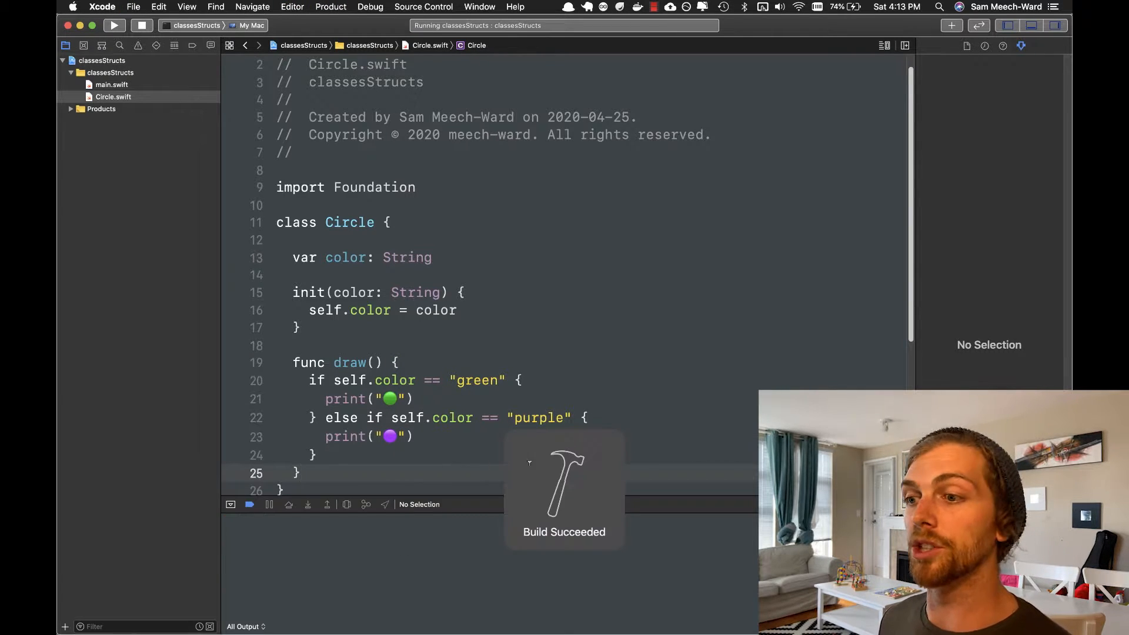
Duplicate the declaration for a purple circle2, draw both and run for green and purple output
left_click(174, 84)
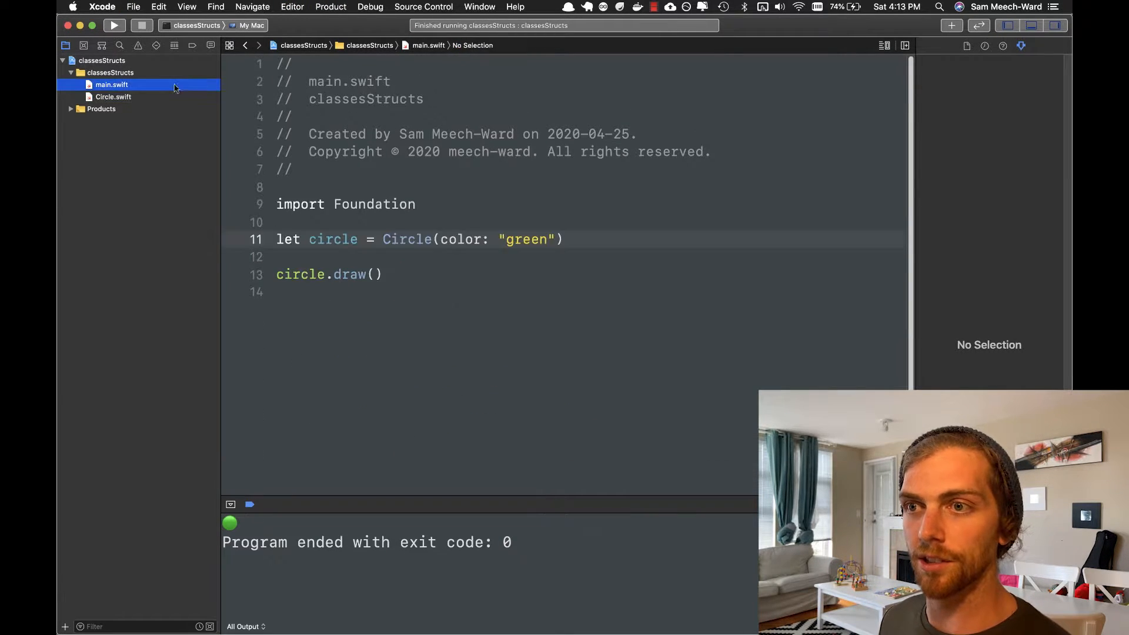
left_click(459, 256)
key("super+d")
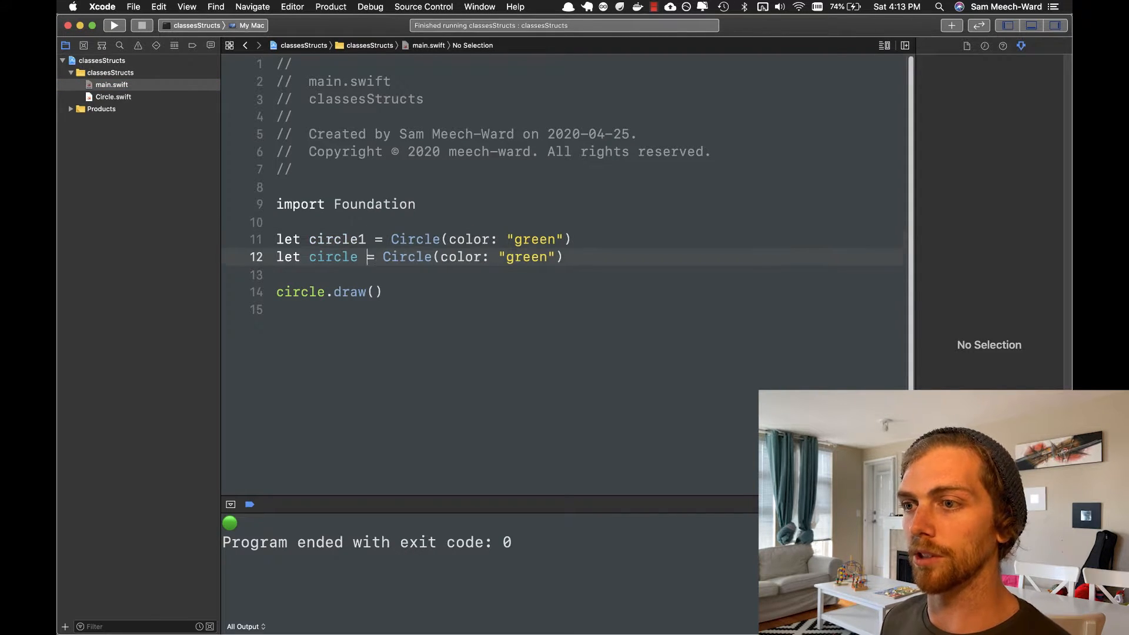
type("1")
key("super+r")
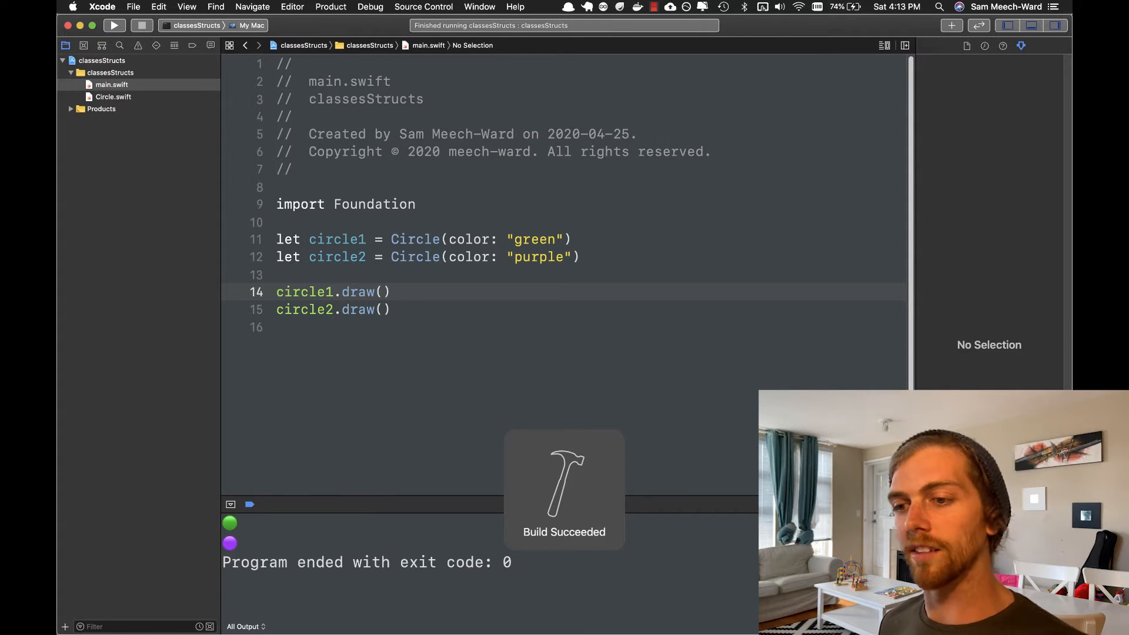
Highlight the initializer in Circle.swift to point it out
left_click(112, 85)
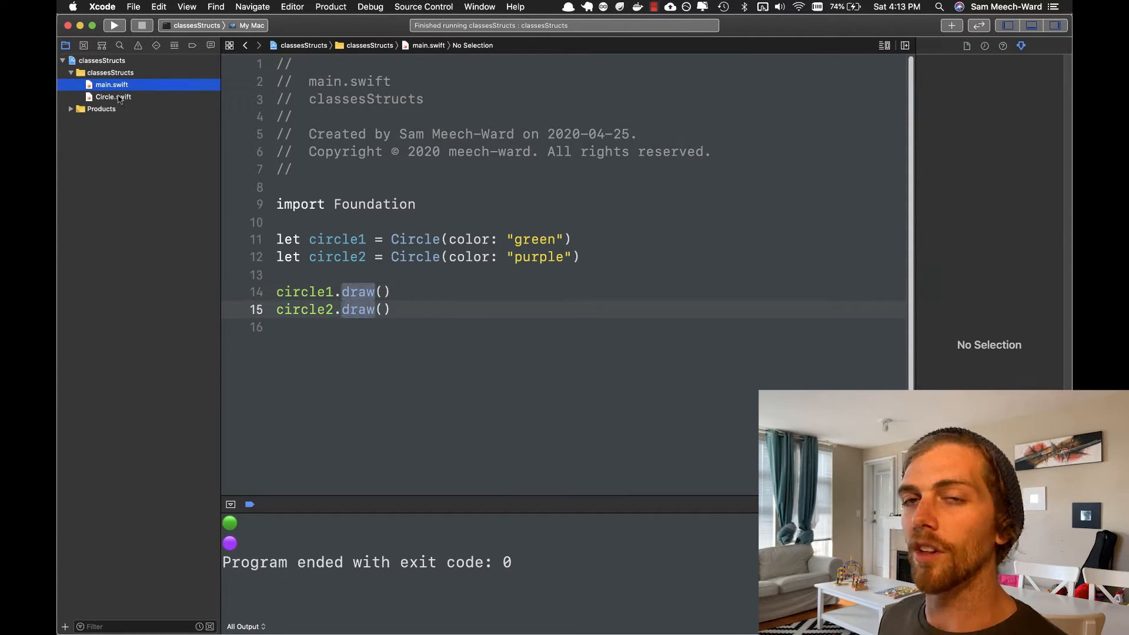
left_click(112, 97)
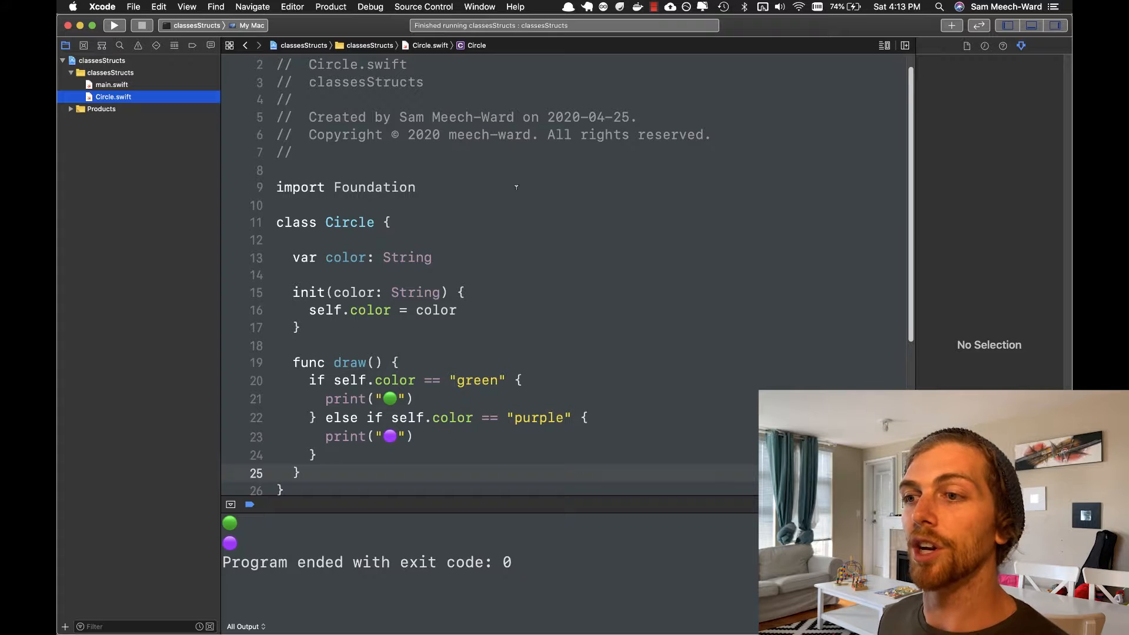
scroll(331, 256, "down", 1)
left_click_drag(309, 272, 326, 290)
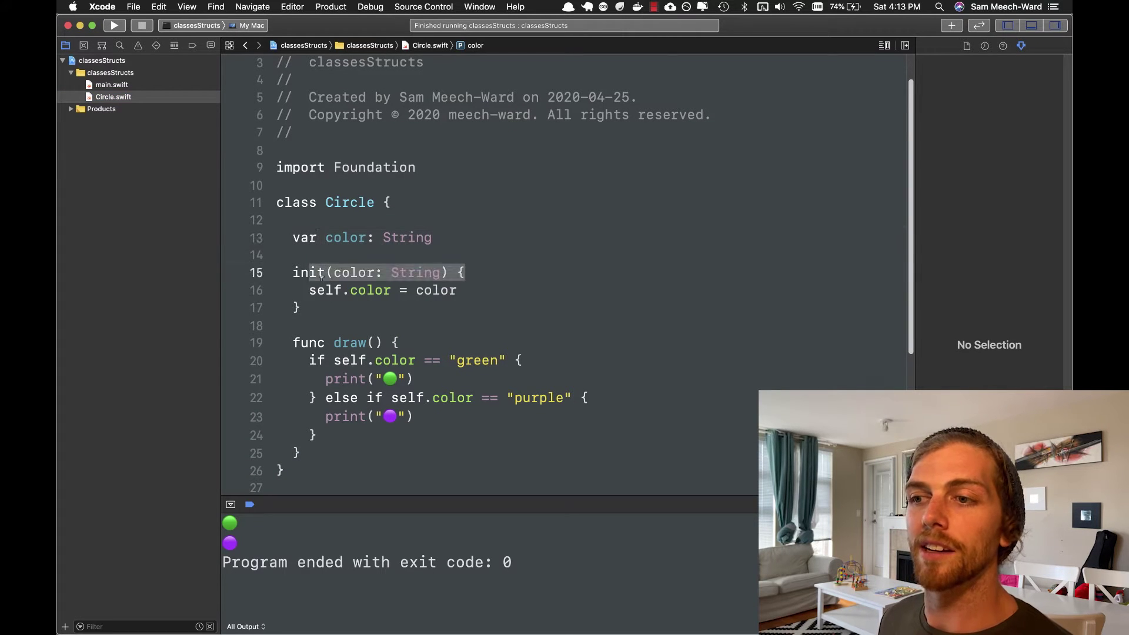
left_click(391, 325)
scroll(481, 321, "down", 1)
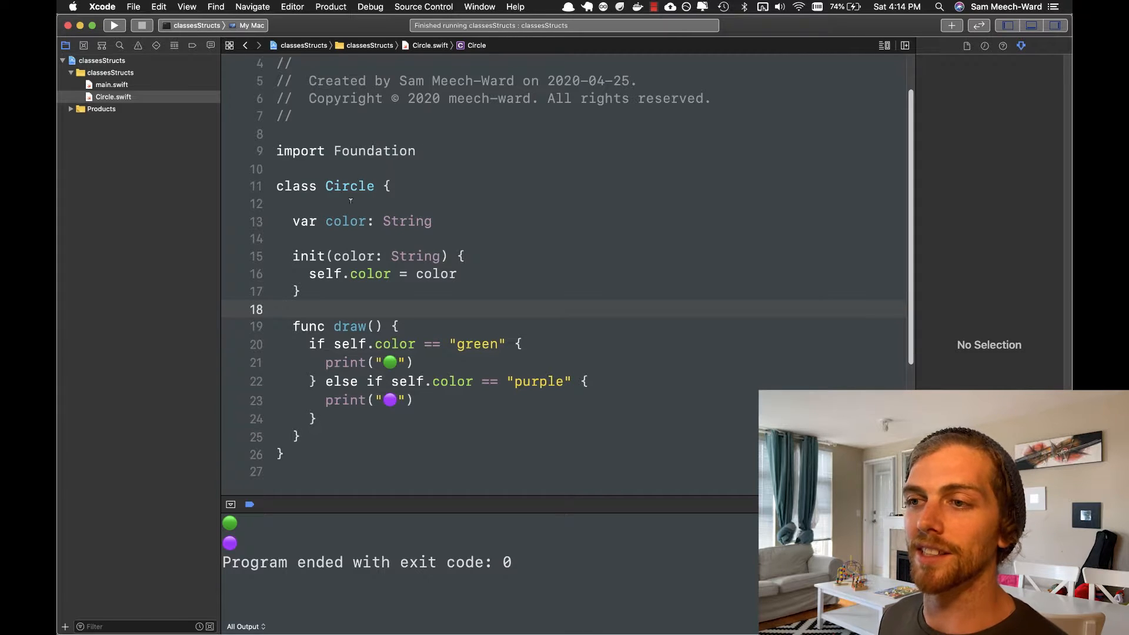
Define enum CircleColor with cases green and purple above the Circle class
double_click(346, 222)
left_click(409, 221)
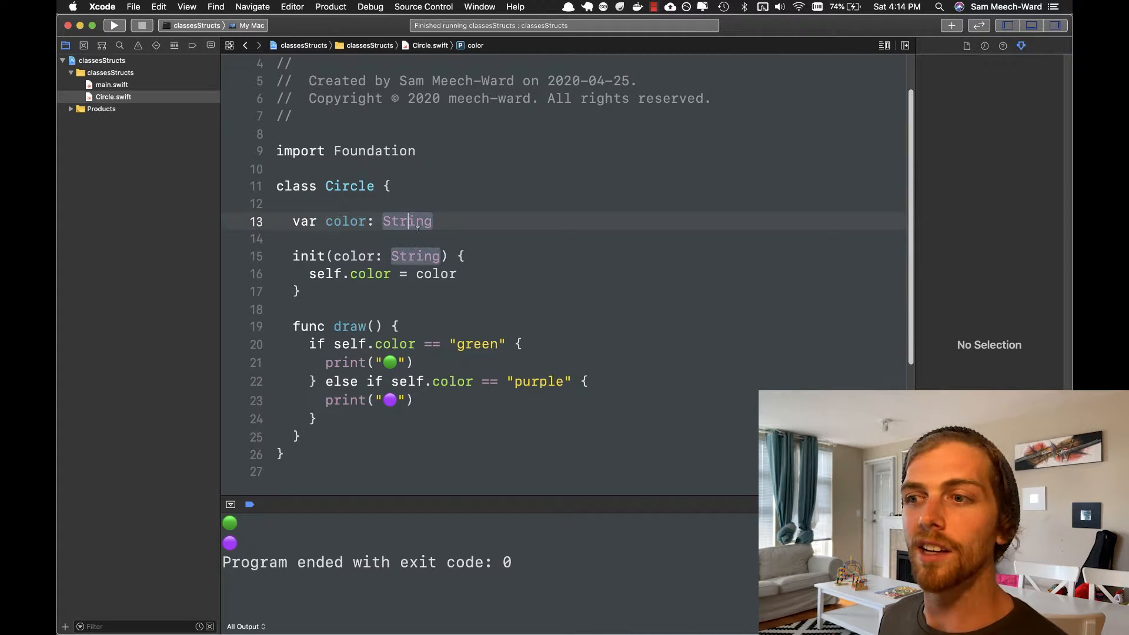
scroll(436, 269, "down", 1)
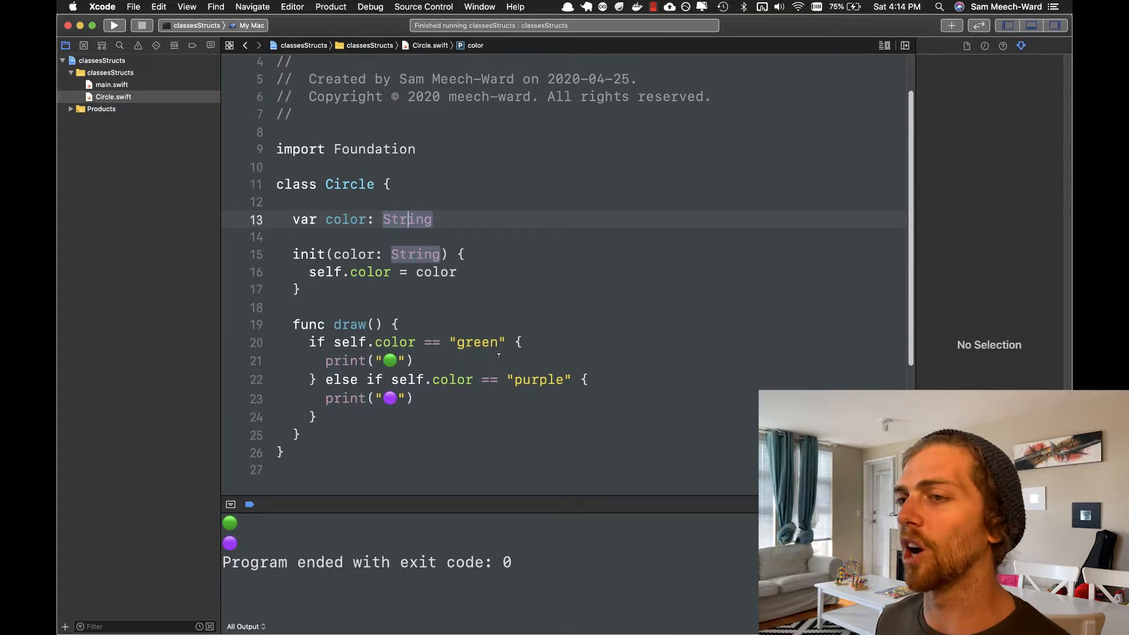
left_click(492, 275)
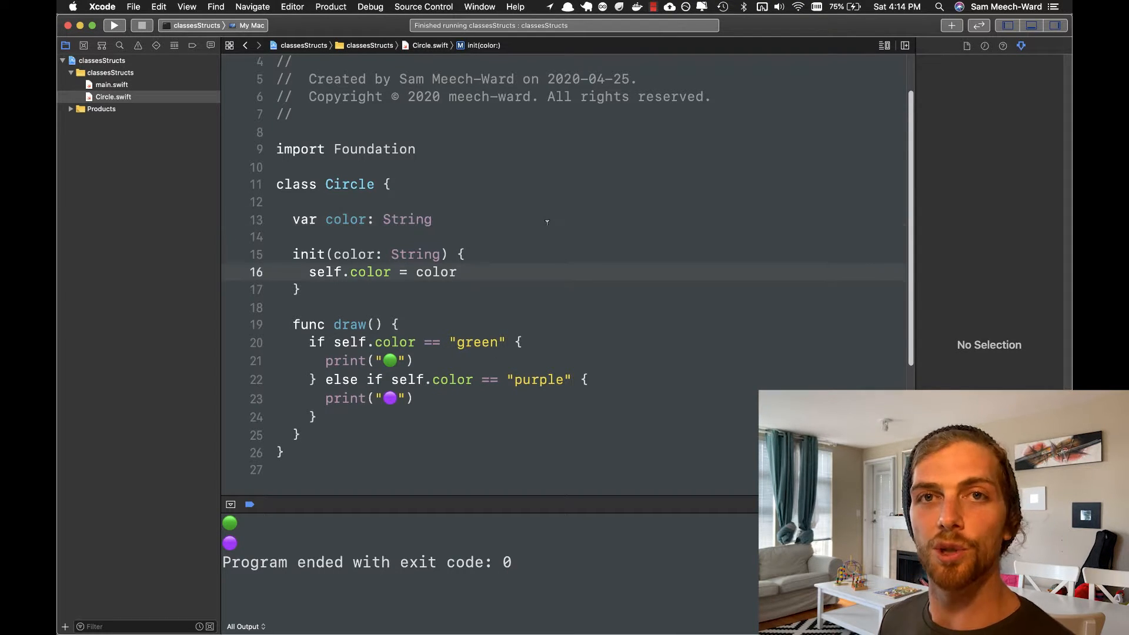
left_click(428, 150)
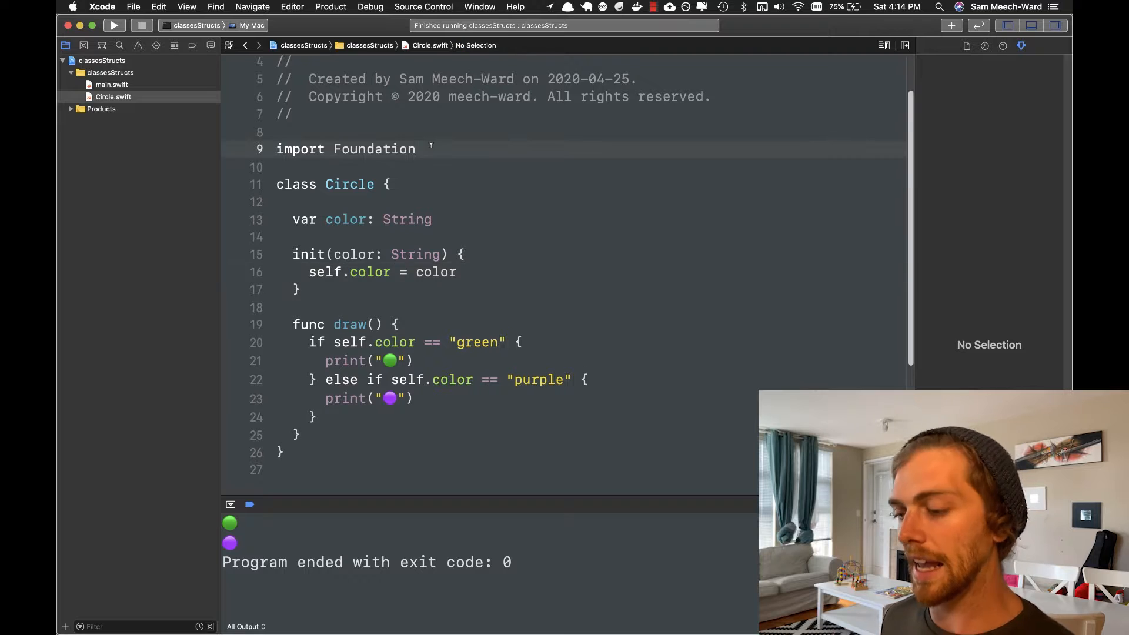
key("Return")
key("Return")
type("enum CircleColor")
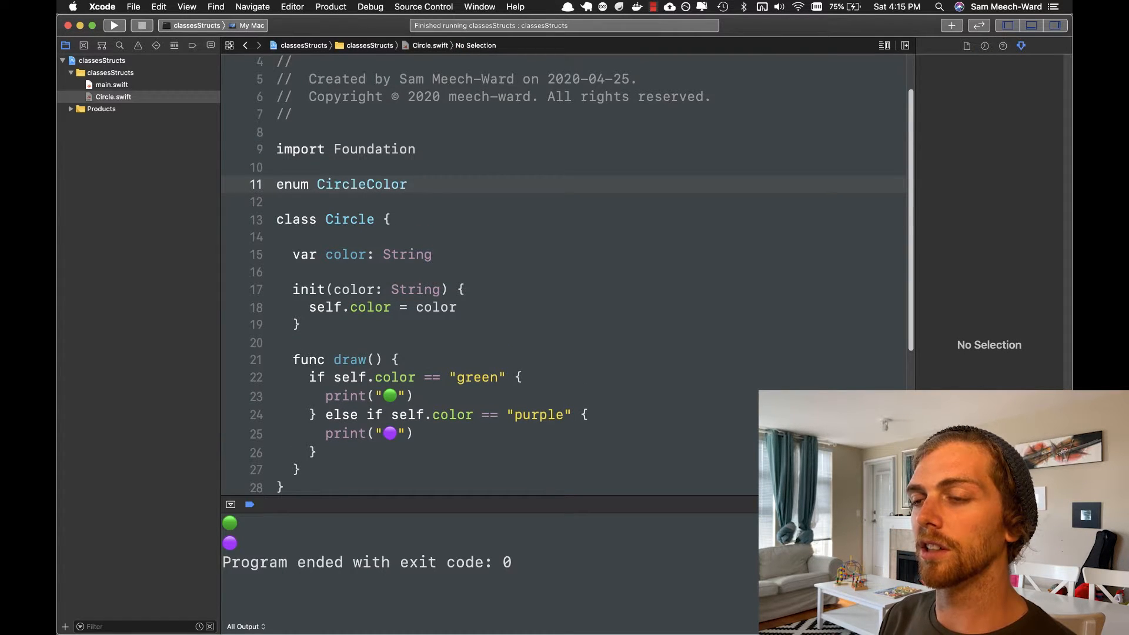
type(" {")
key("Return")
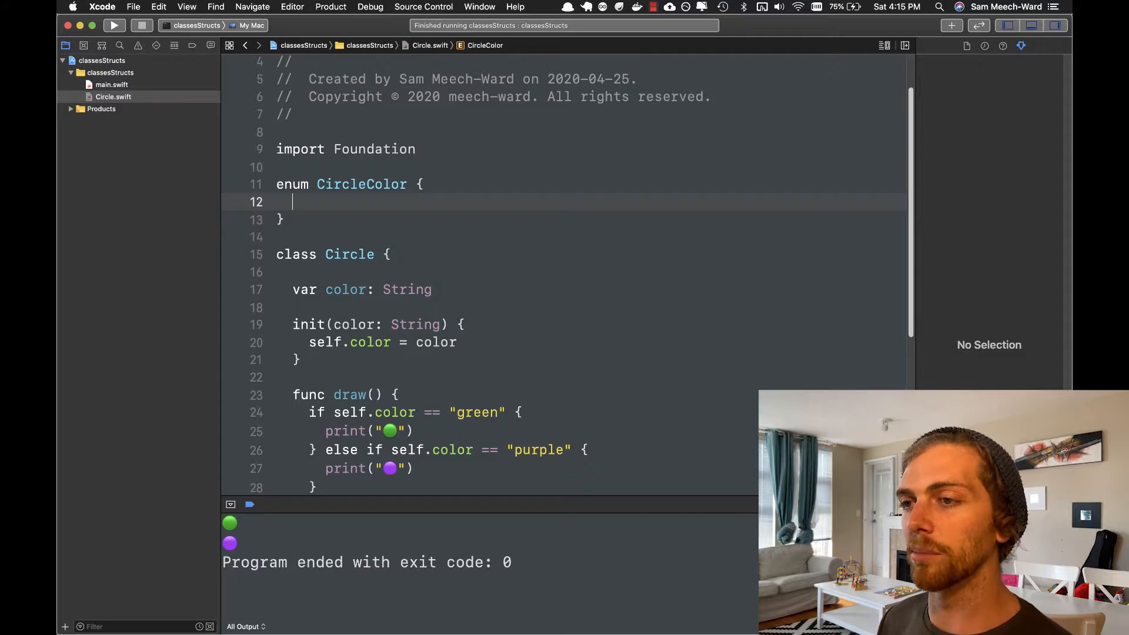
type("case green")
key("Return")
type("case purple")
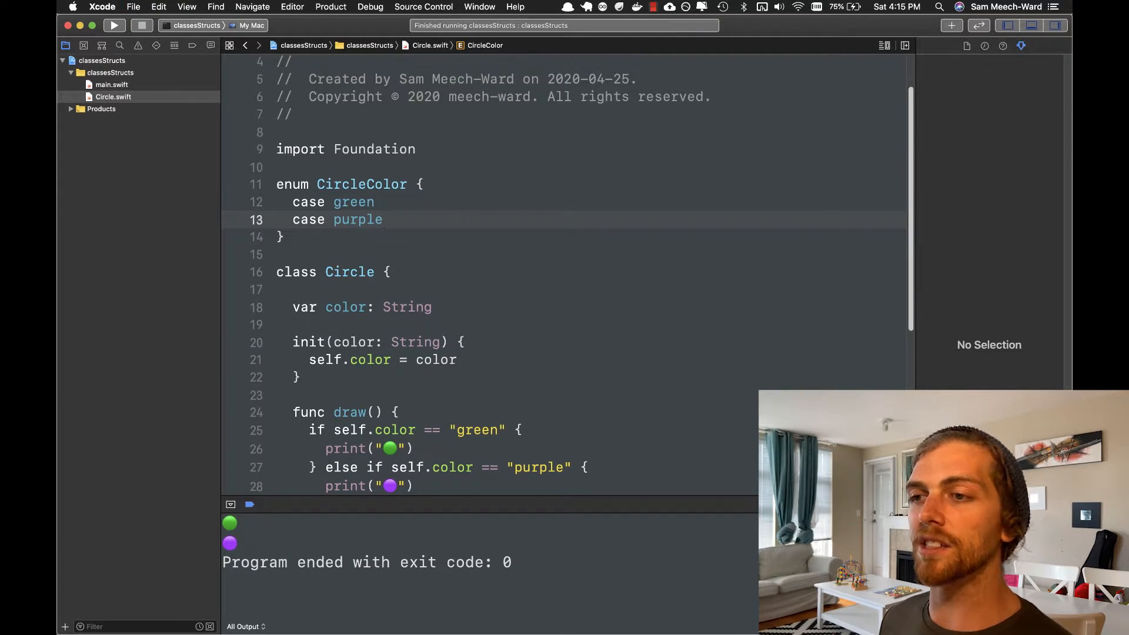
scroll(503, 242, "down", 3)
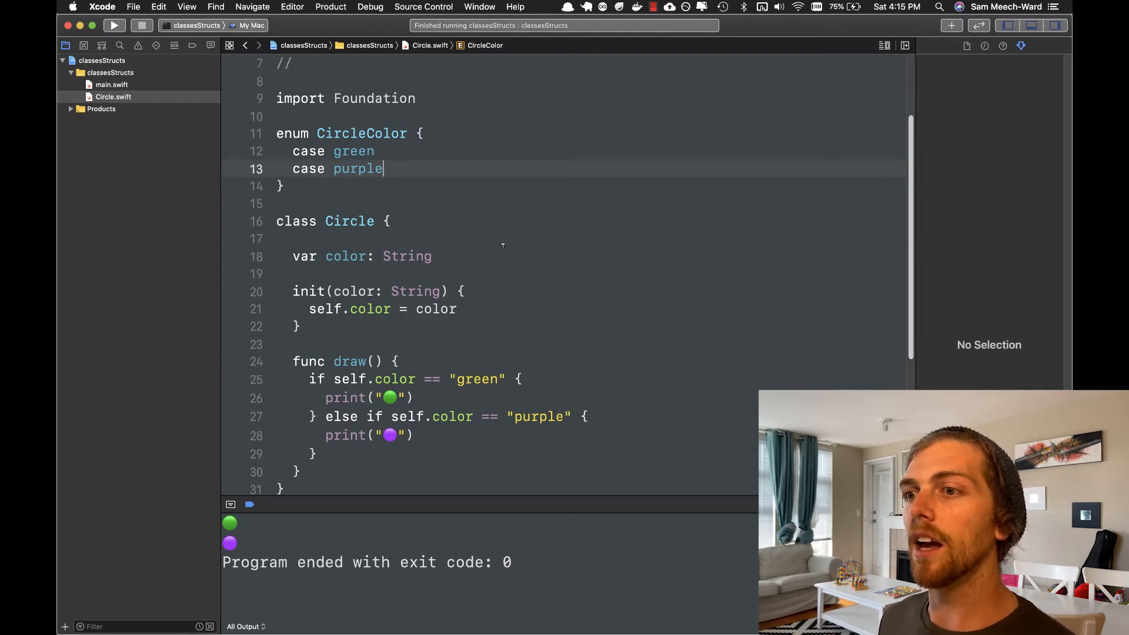
Retype the color property and init parameter from String to CircleColor and save
left_click_drag(353, 190, 291, 150)
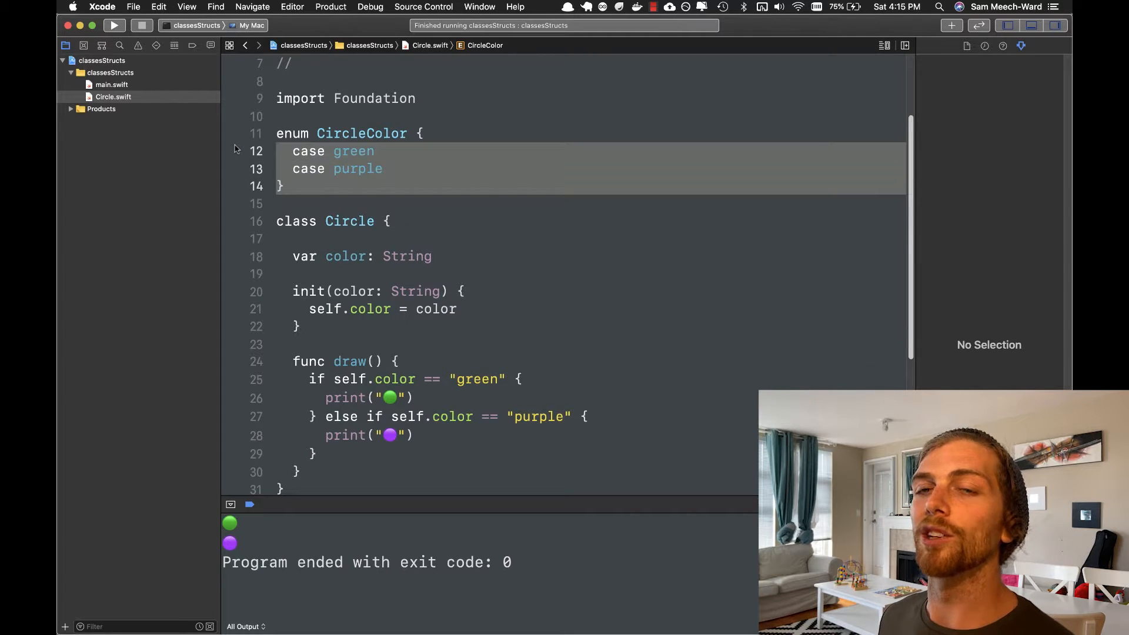
left_click(412, 222)
left_click(527, 309)
left_click(377, 133)
double_click(377, 133)
key("super+c")
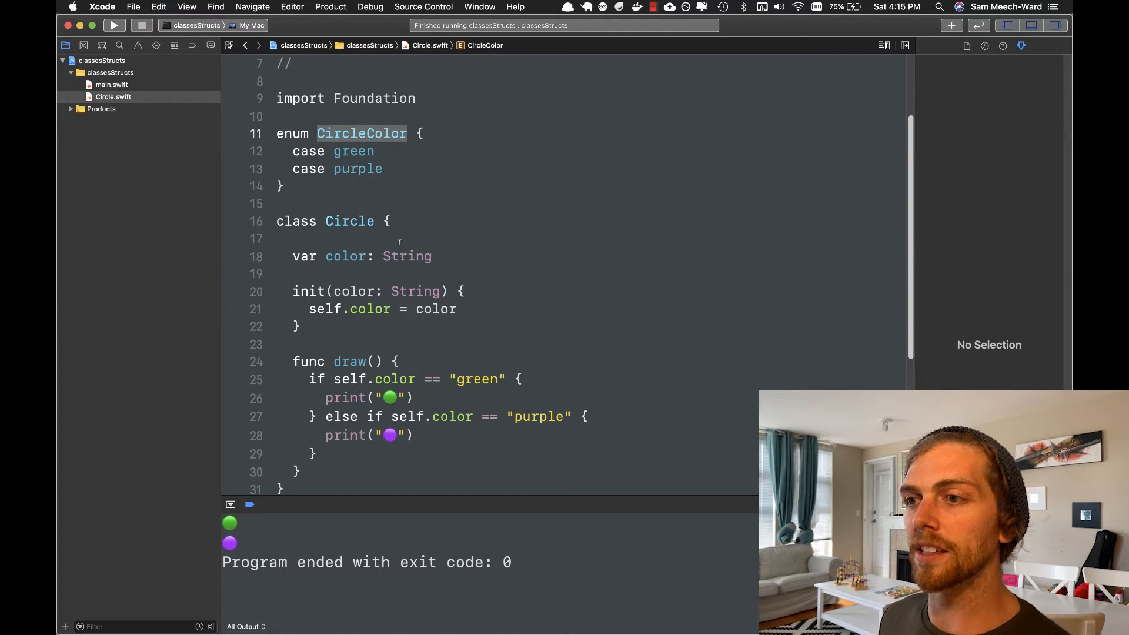
double_click(407, 256)
key("super+v")
double_click(414, 291)
key("super+v")
left_click(548, 308)
key("super+s")
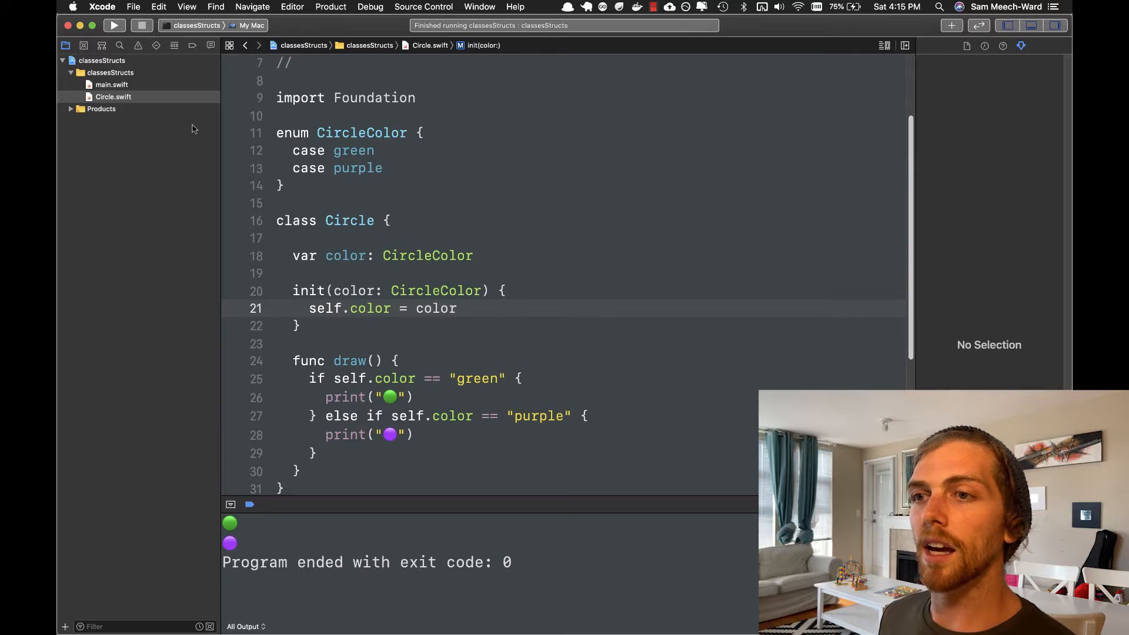
Replace circle1 and circle2's "green" and "purple" strings with .green and .purple
left_click(101, 109)
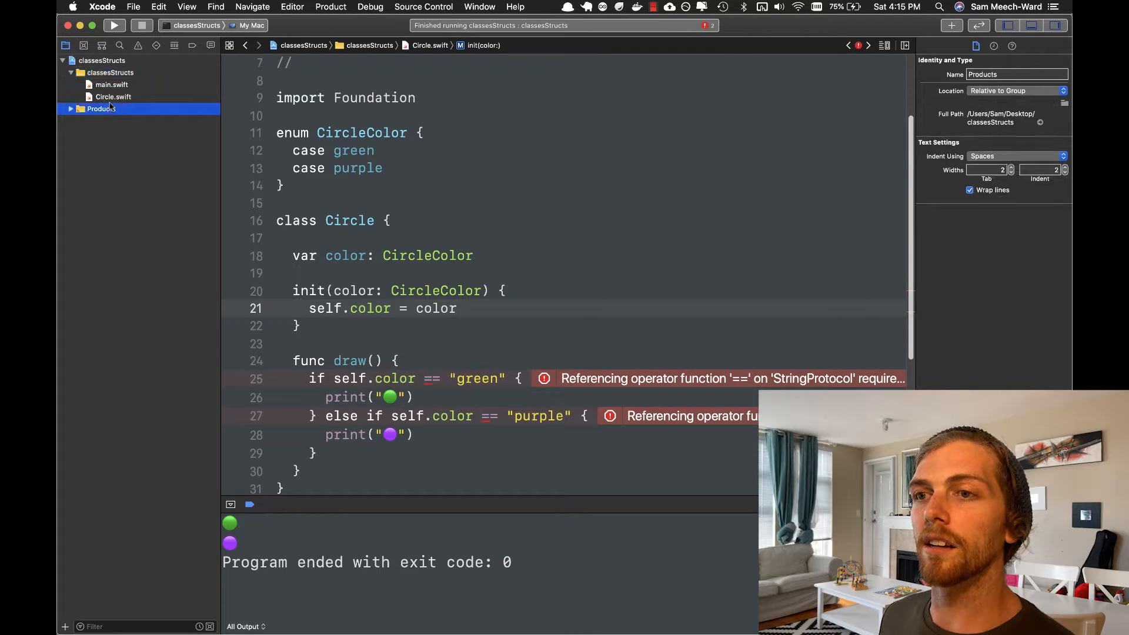
left_click(111, 85)
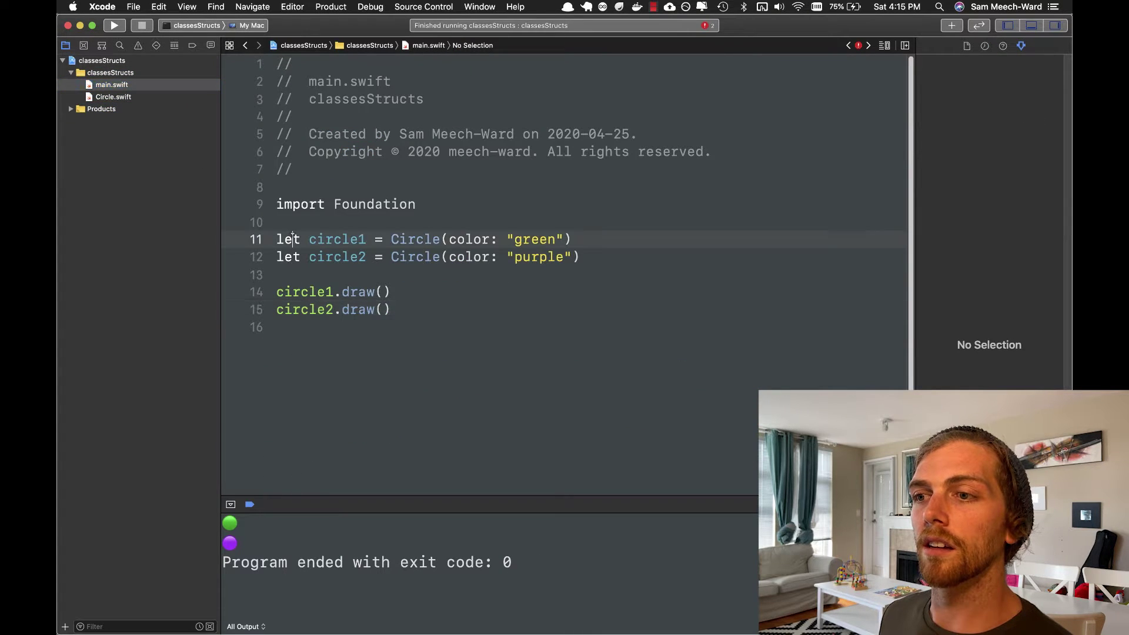
double_click(534, 239)
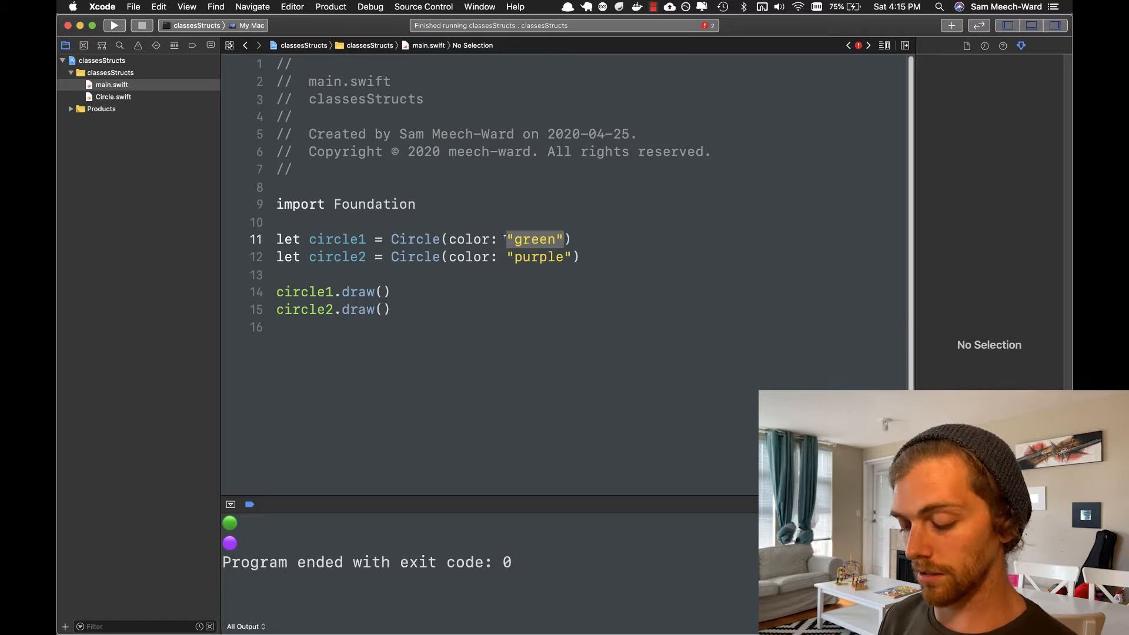
type(".gre")
key("Return")
double_click(538, 257)
key("BackSpace")
key("BackSpace")
key("Delete")
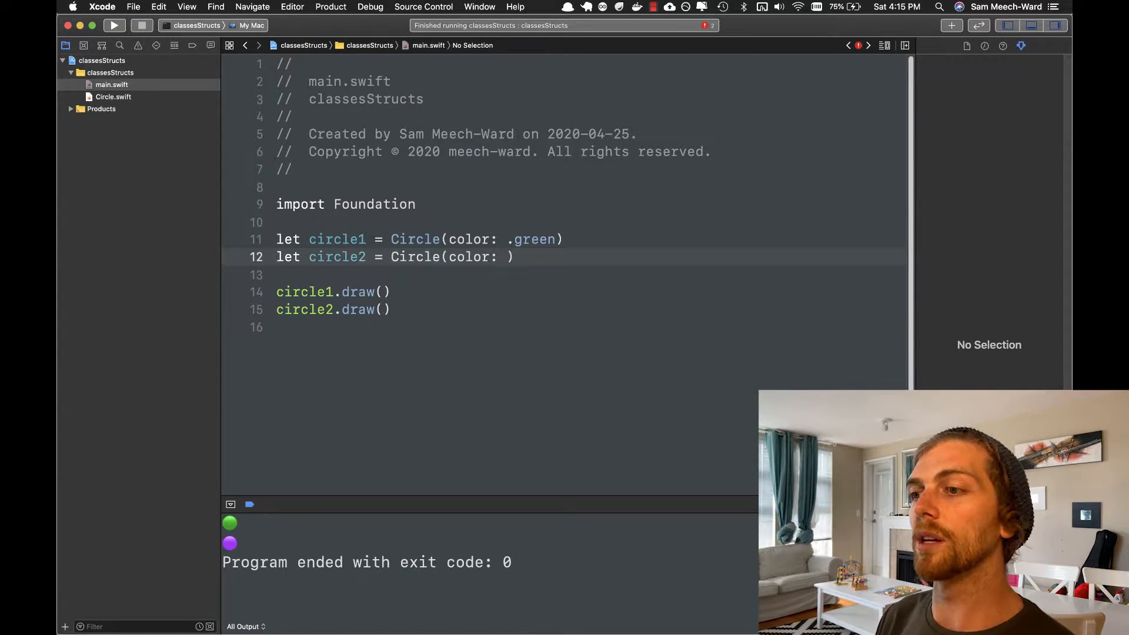
type(".purpl")
key("Return")
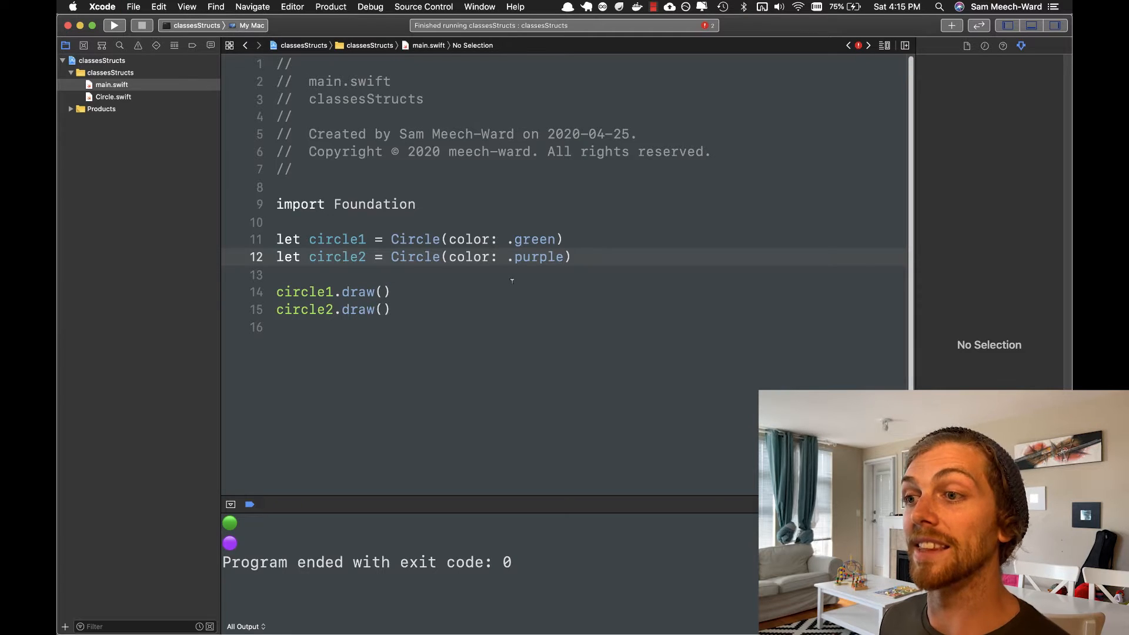
left_click(113, 97)
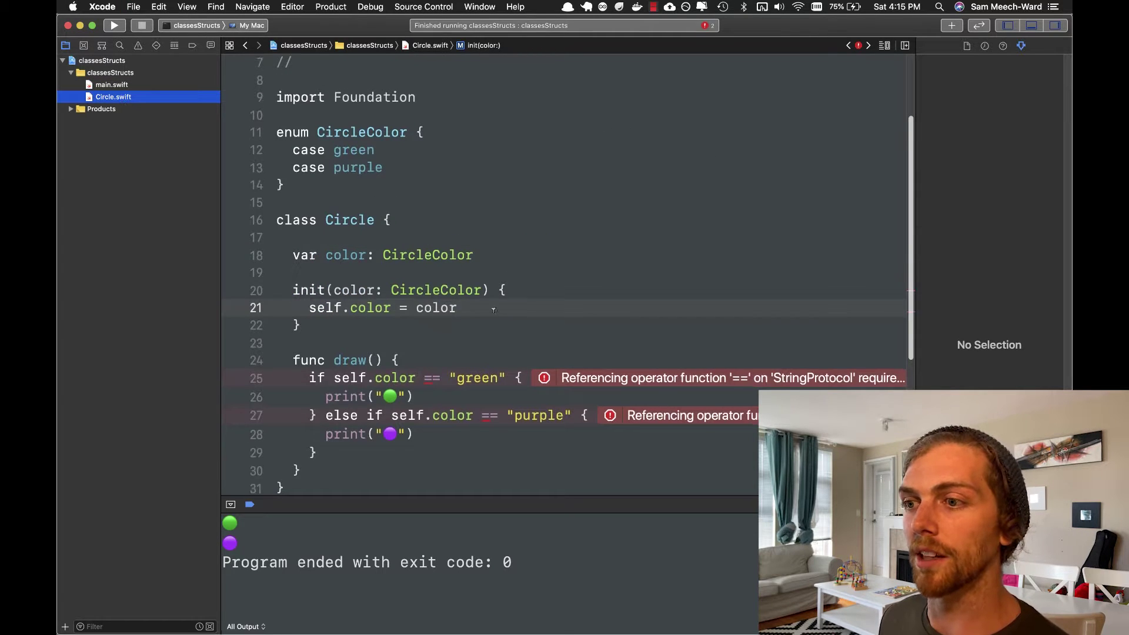
scroll(493, 308, "down", 2)
scroll(416, 354, "down", 1)
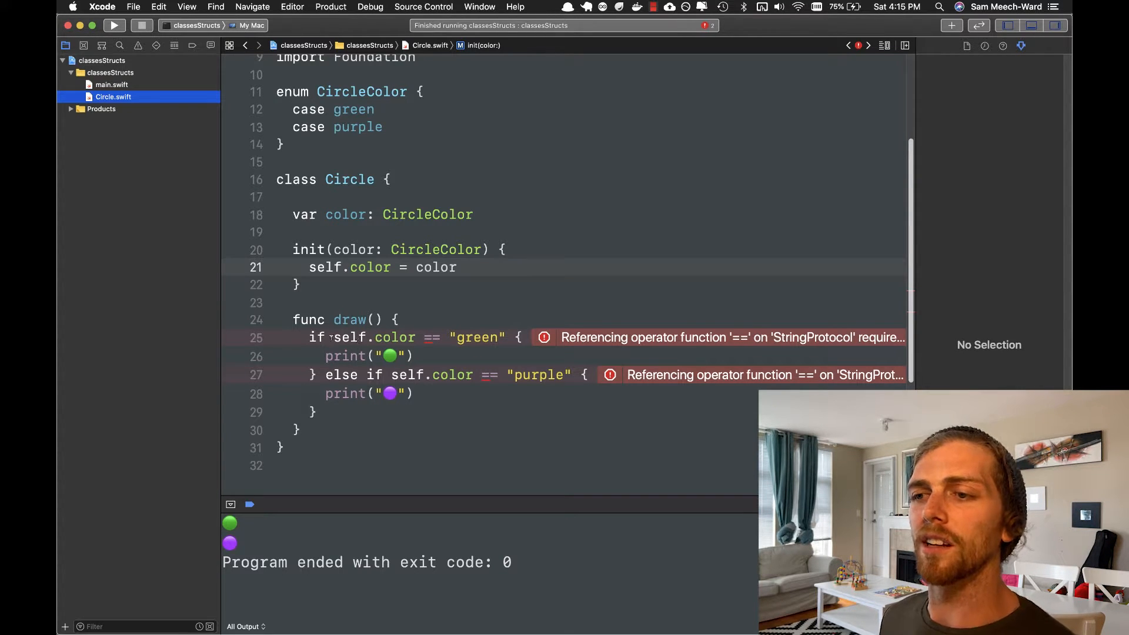
Delete draw()'s if/else block and insert a switch on self.color
left_click_drag(317, 412, 310, 337)
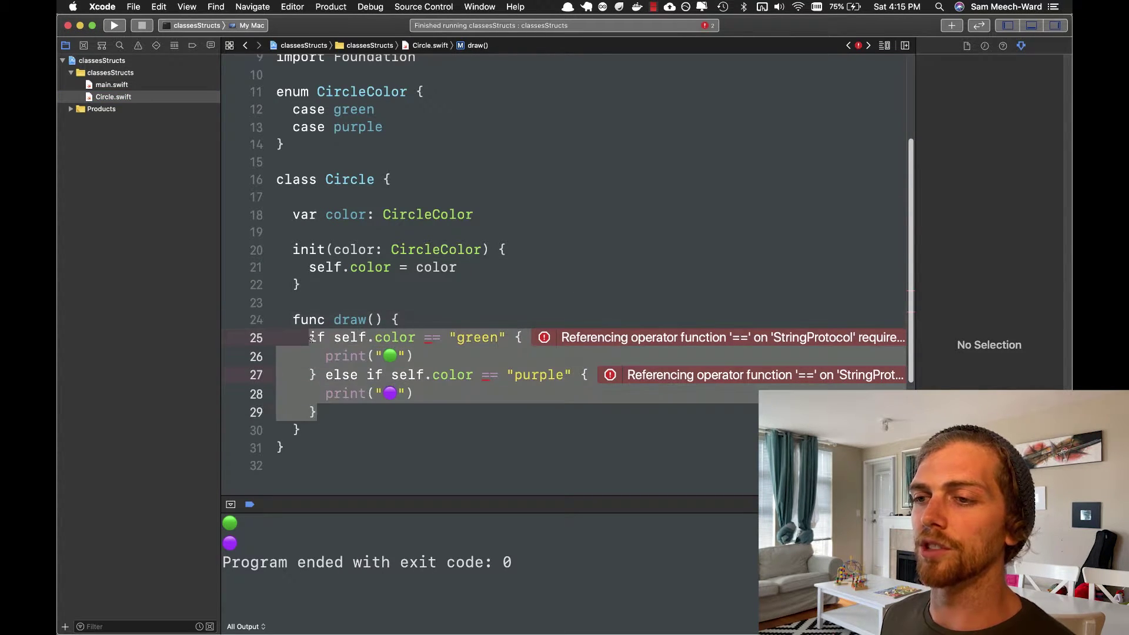
key("BackSpace")
type("w")
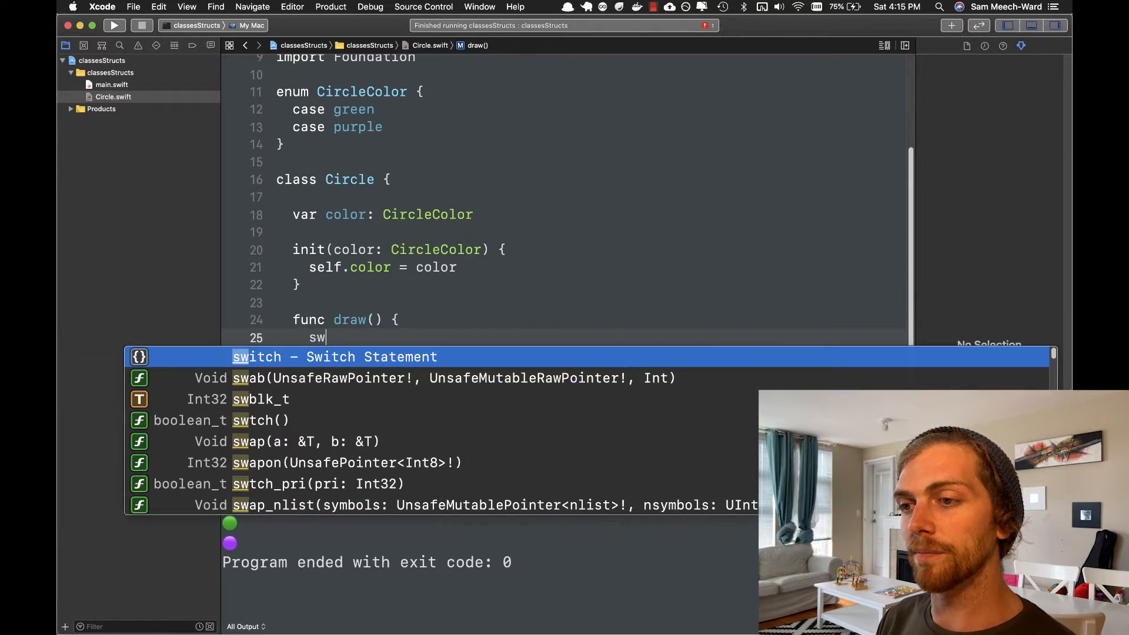
type("i")
key("Return")
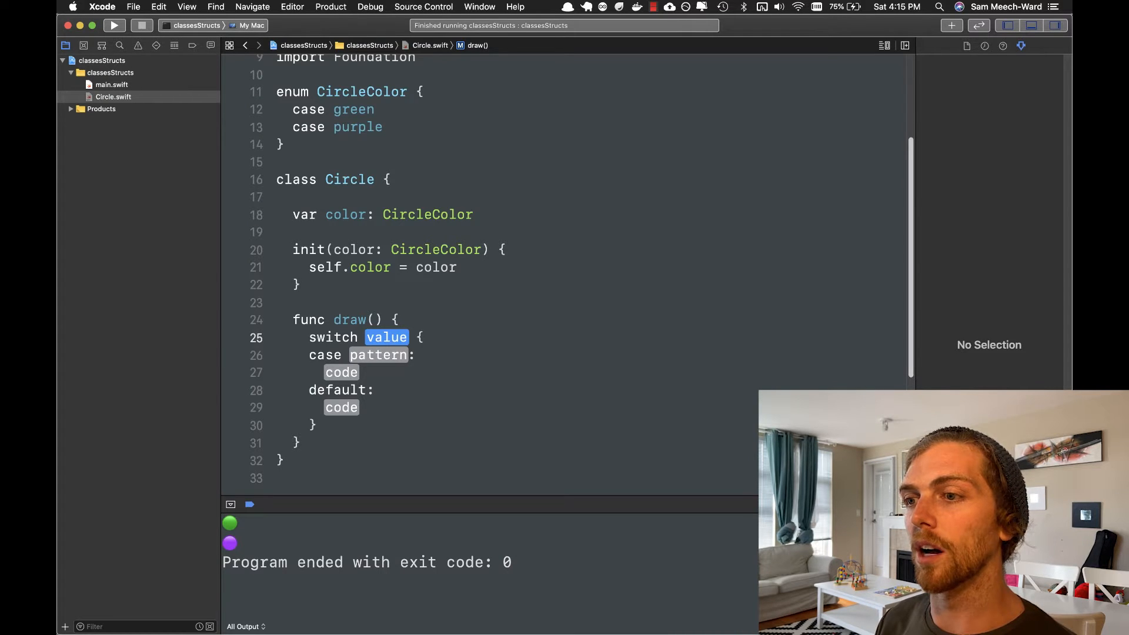
type("self.c")
key("Tab")
key("Tab")
type(".green")
key("Tab")
Fill the .green and .purple cases with emoji prints and run for one green, one purple
key("ctrl+super+space")
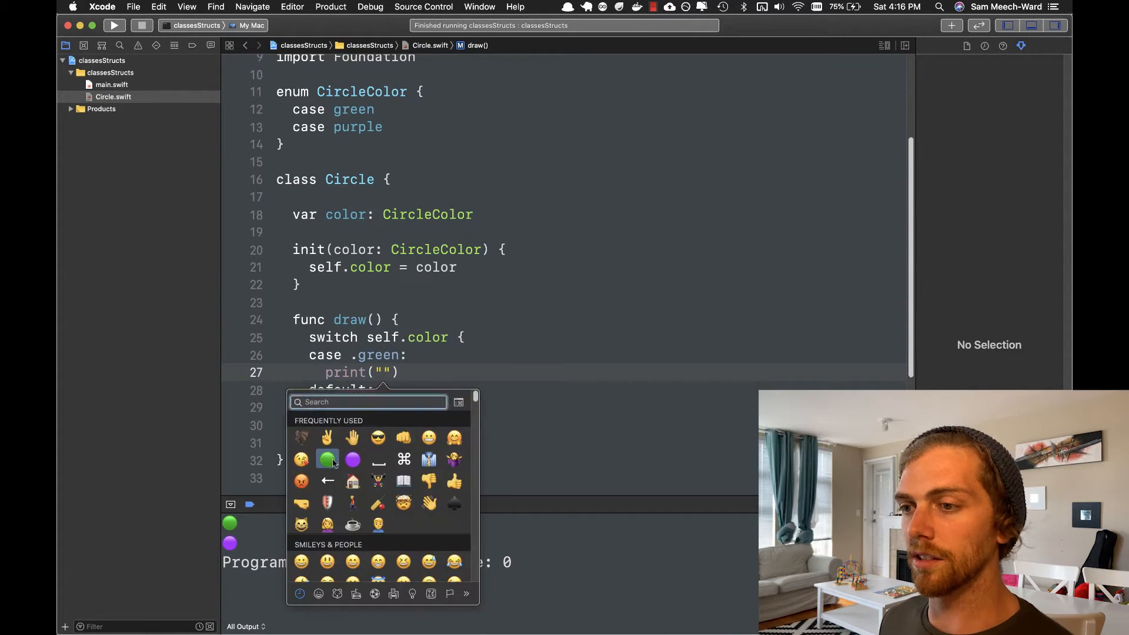
left_click(329, 460)
type("case .purple:")
key("super+r")
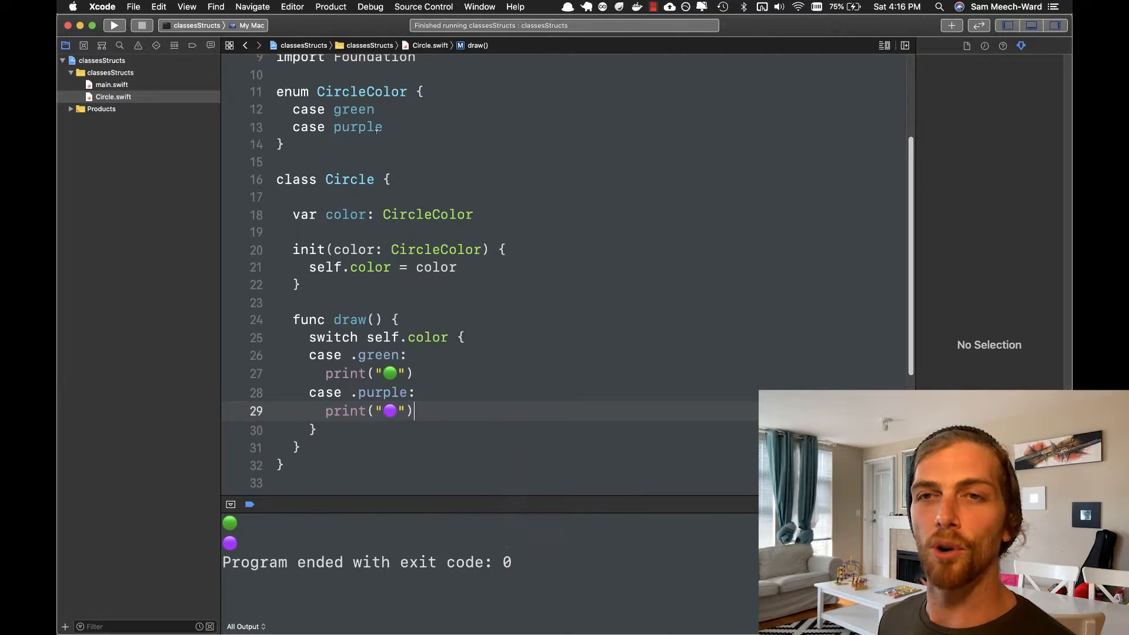
left_click(507, 320)
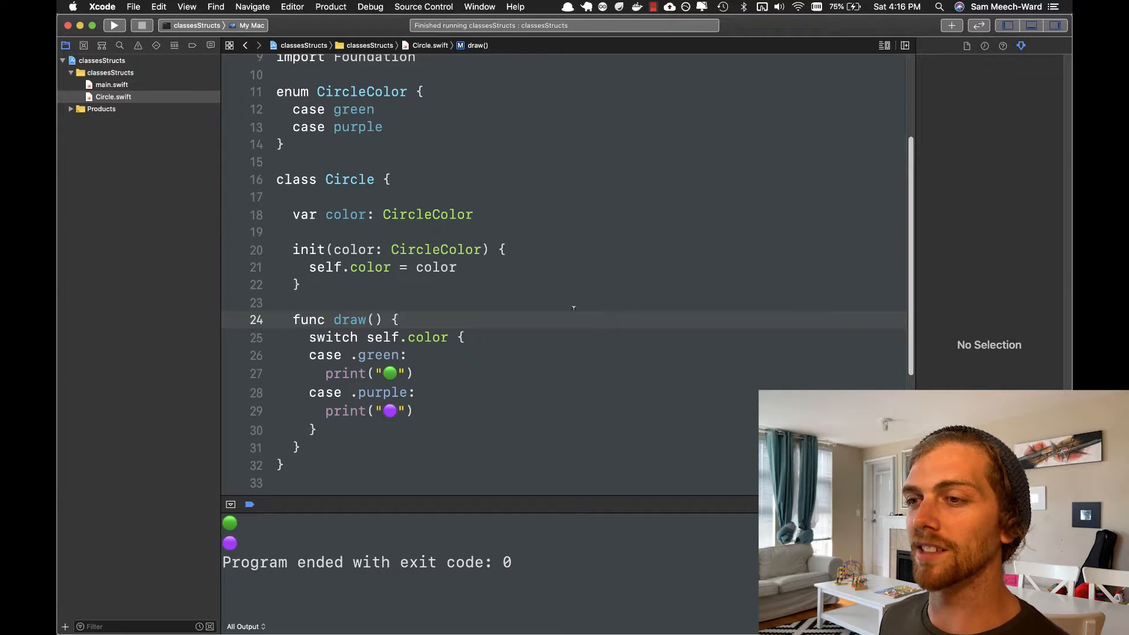
Default the init parameter to .purple and drop self. from the switch value
left_click(492, 249)
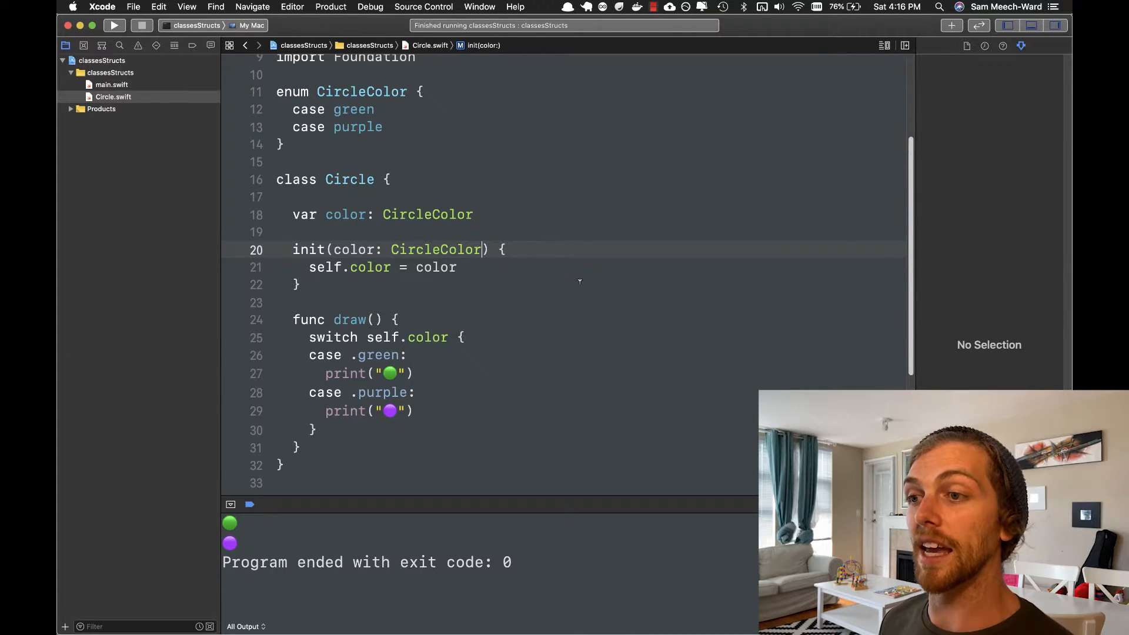
type("=")
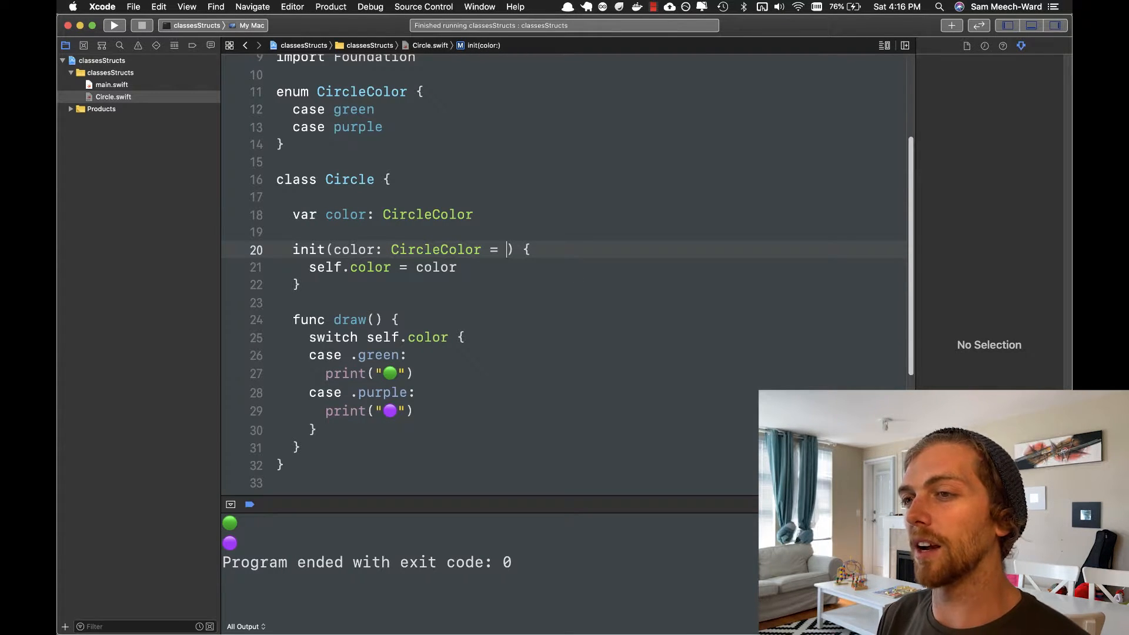
type(" .p")
key("Return")
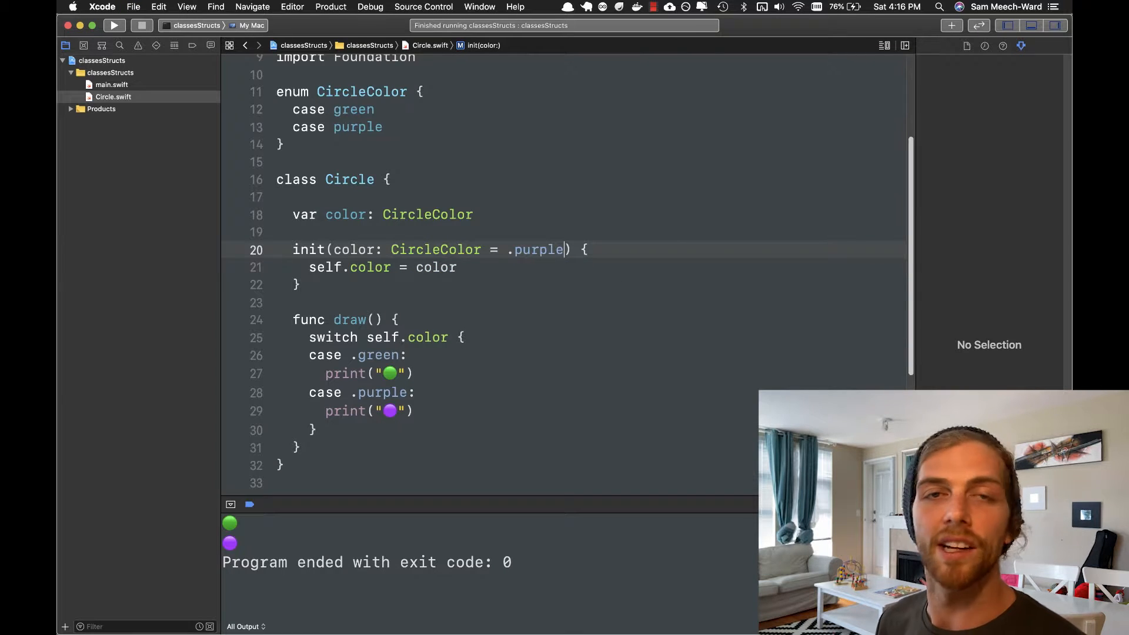
left_click(409, 356)
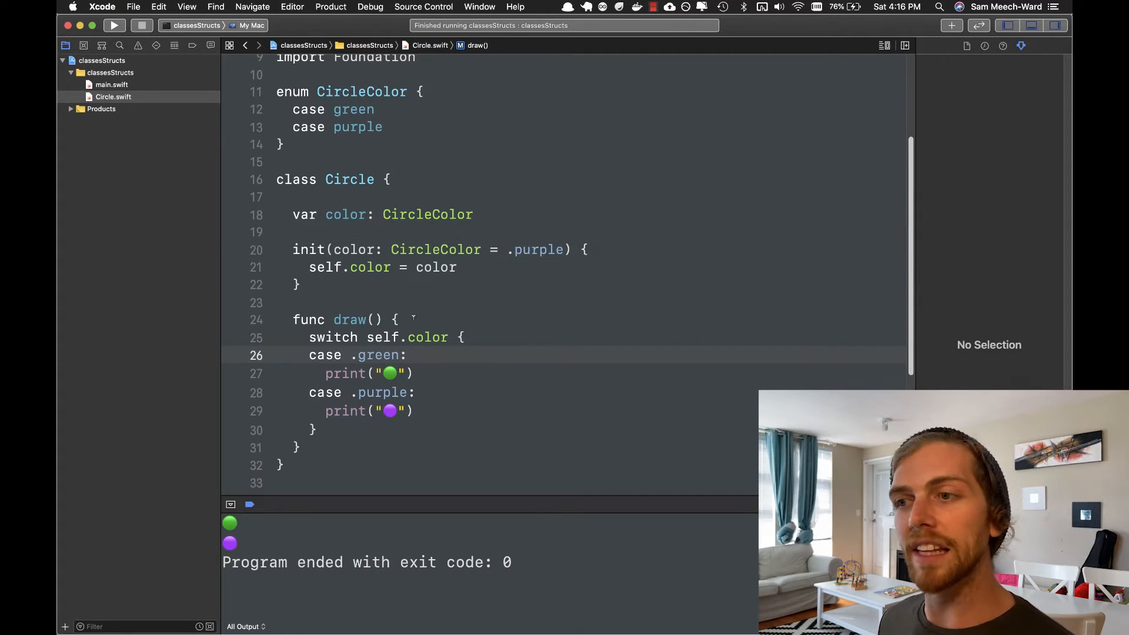
double_click(383, 337)
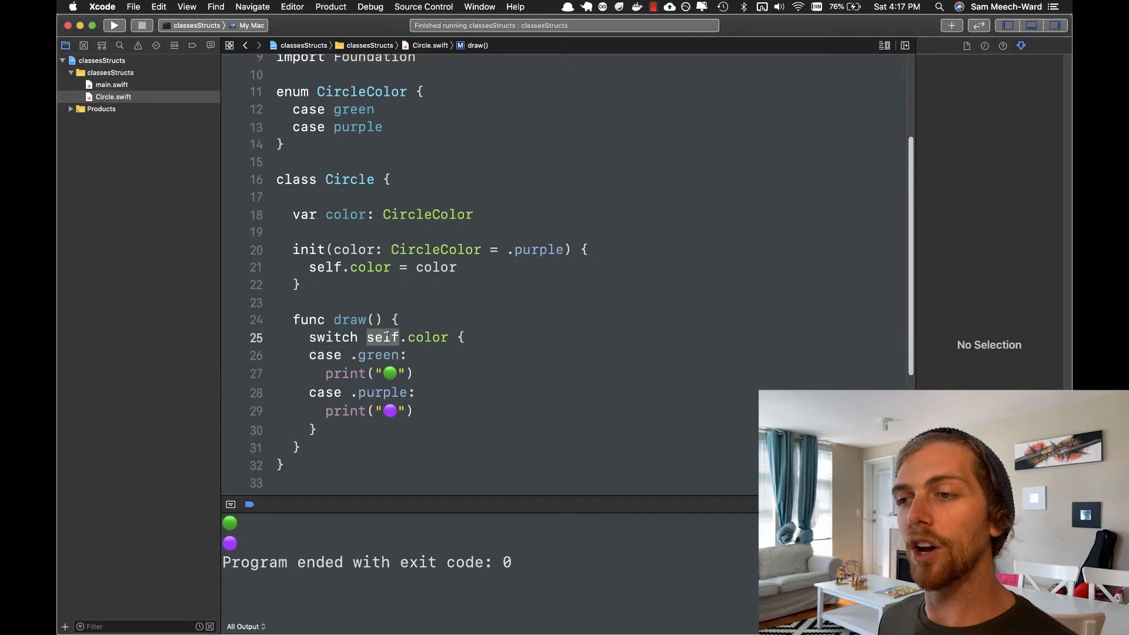
key("BackSpace")
key("Delete")
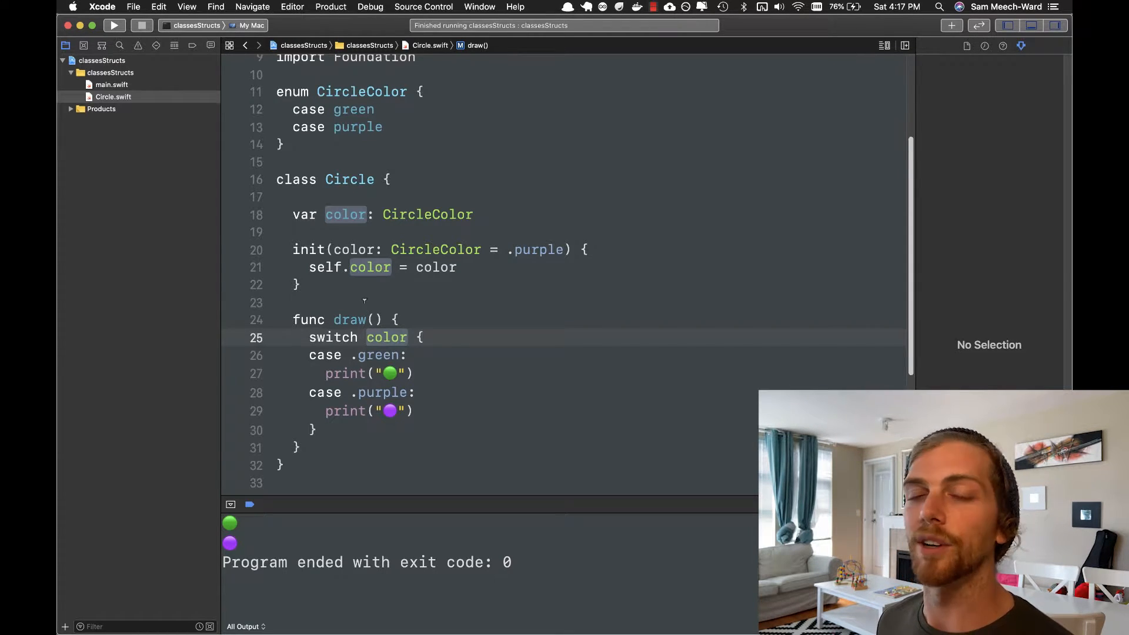
left_click(413, 355)
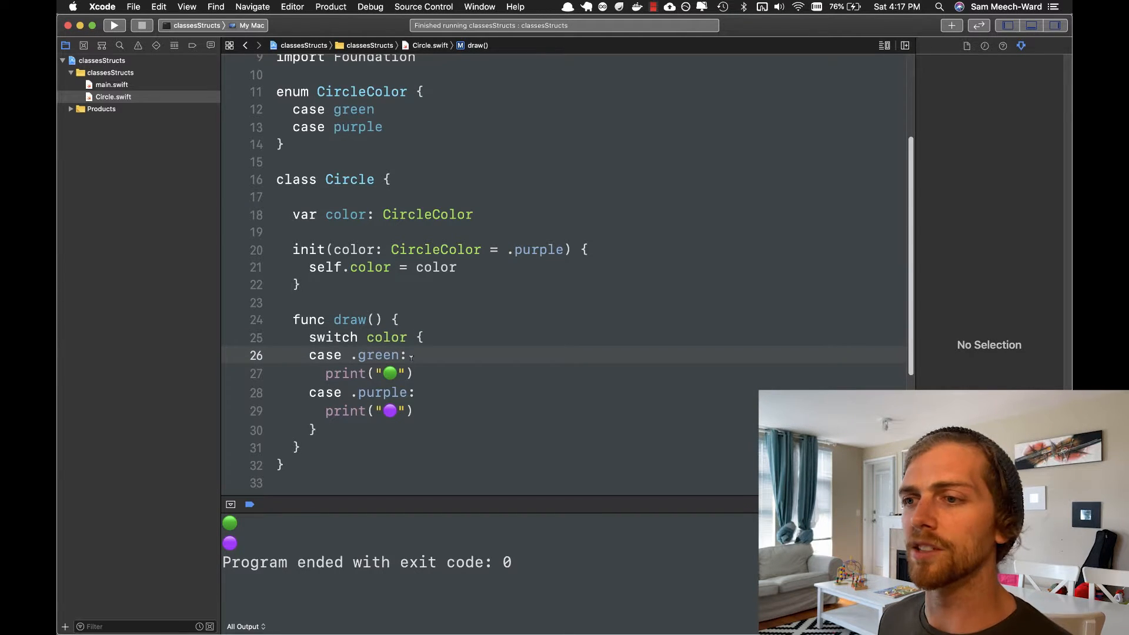
Create circle2 as Circle() with no argument and run the program
key("Down")
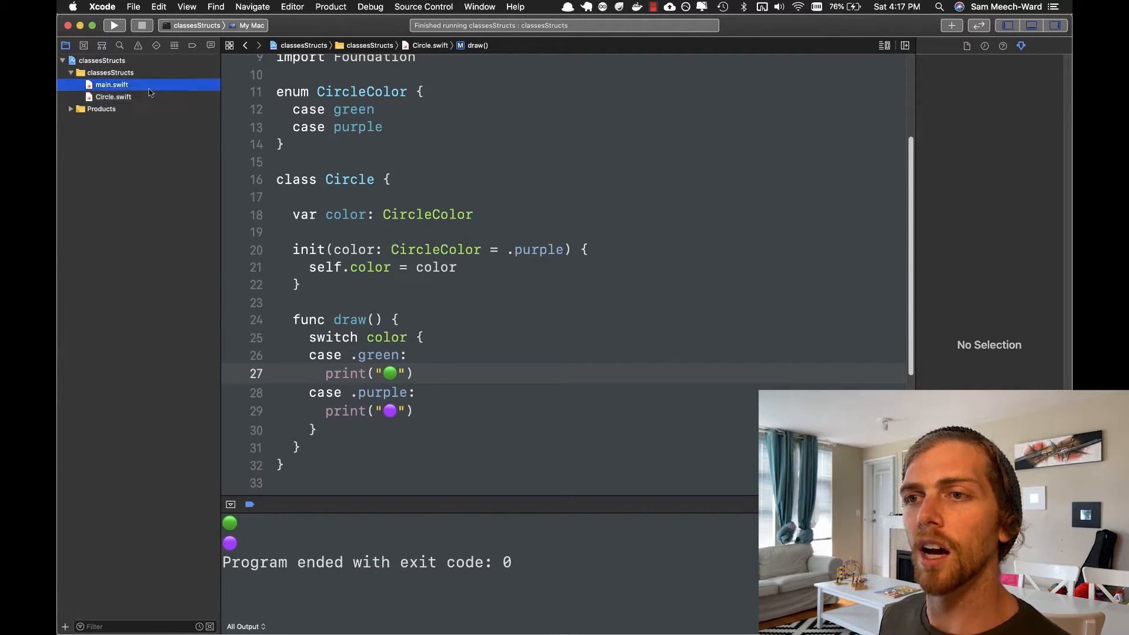
left_click(111, 84)
left_click(652, 277)
left_click(570, 257)
left_click_drag(570, 257, 449, 257)
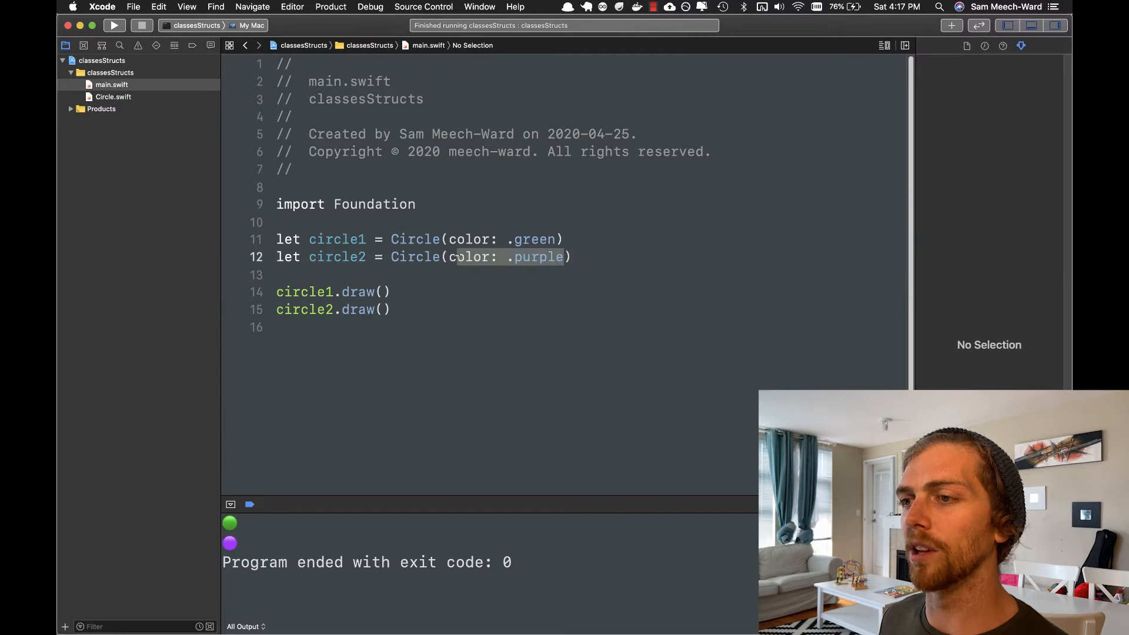
key("BackSpace")
left_click(388, 308)
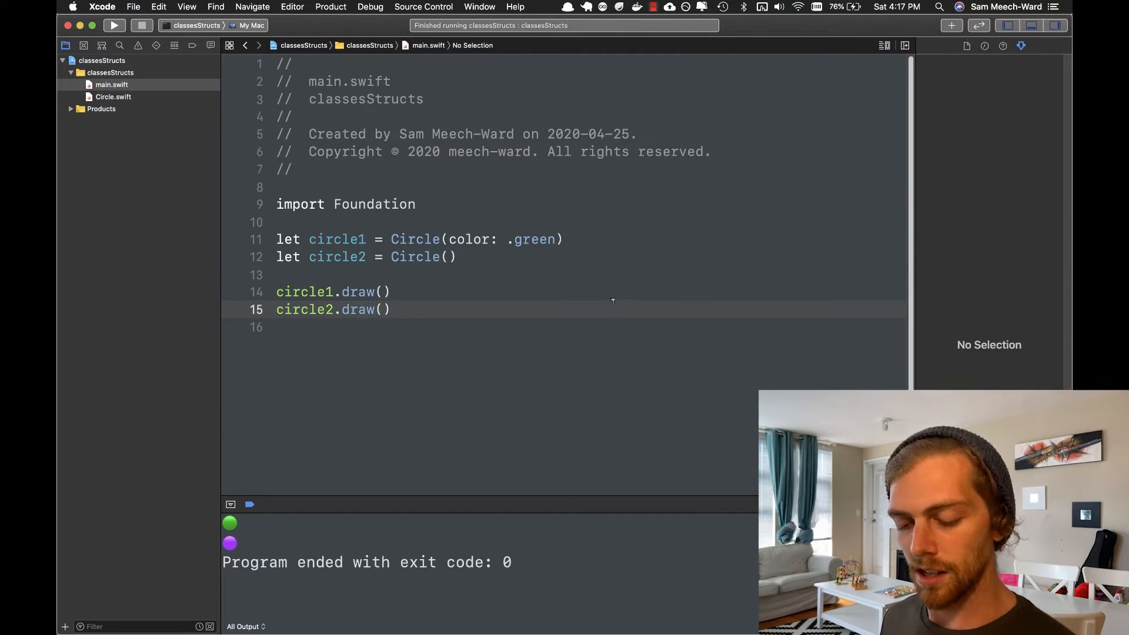
key("super+r")
Begin a new var property on blank lines below color in Circle.swift
left_click(116, 96)
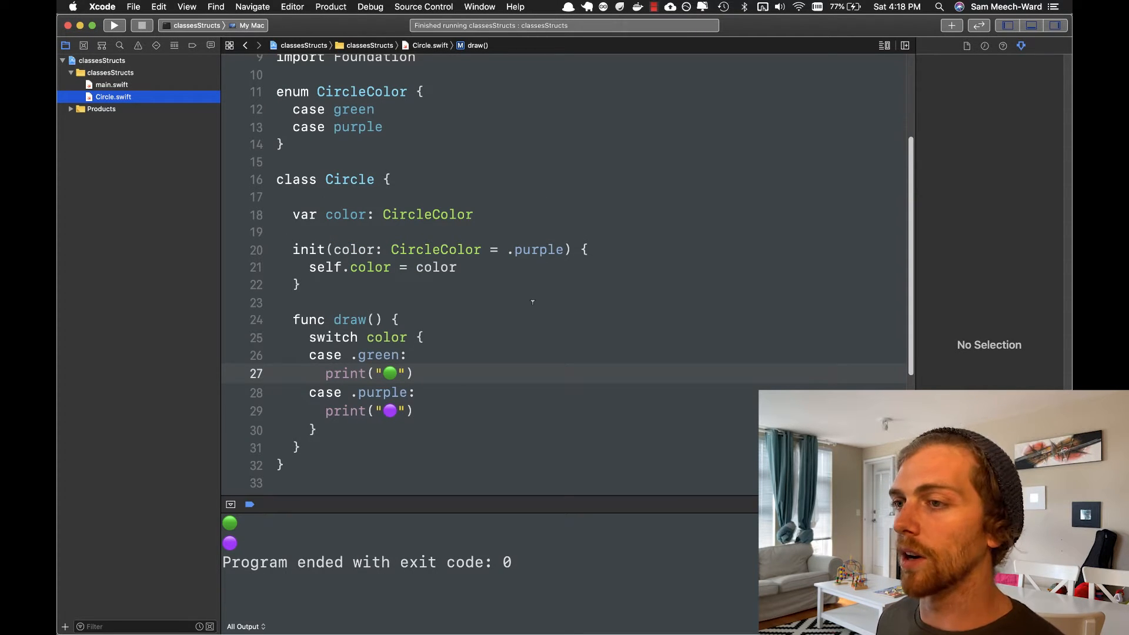
double_click(388, 374)
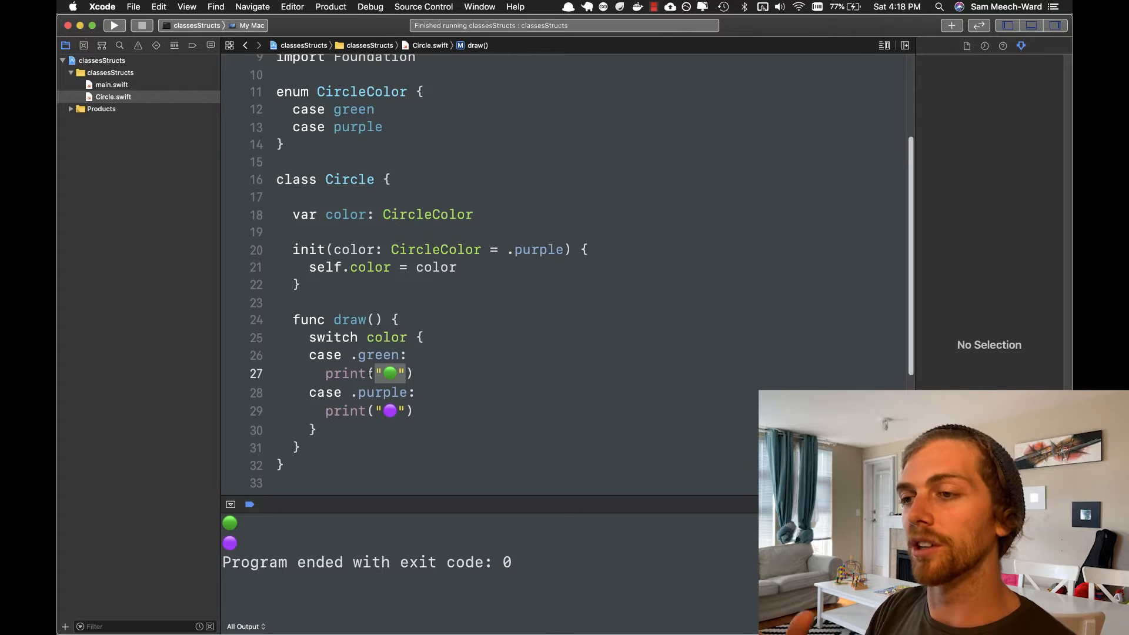
left_click(406, 319)
left_click(477, 214)
key("Return")
key("Return")
type("var")
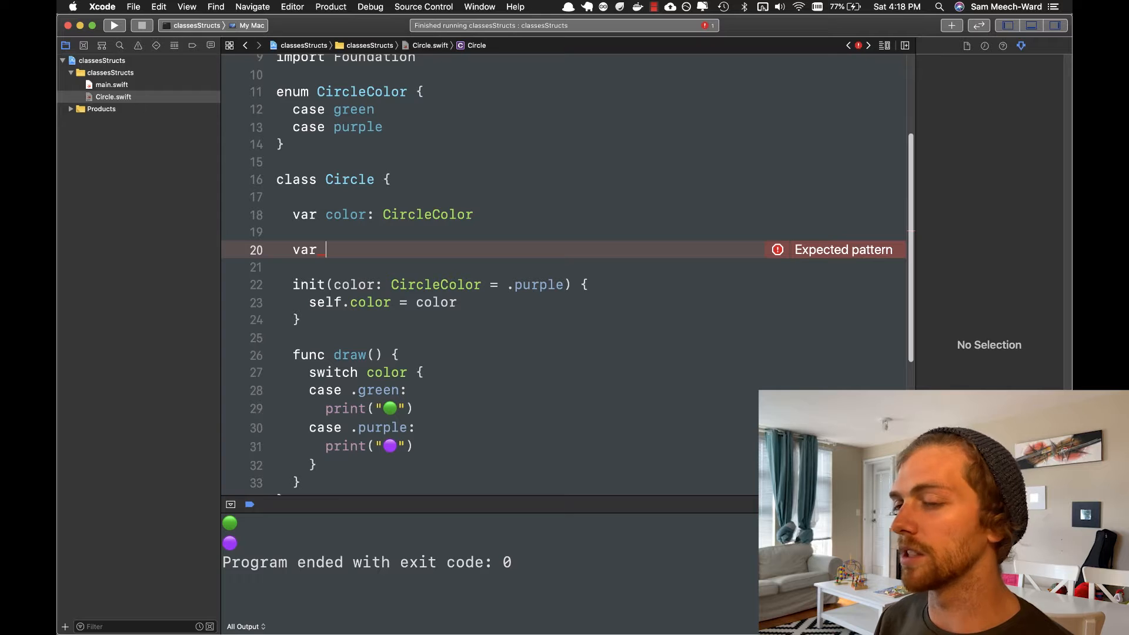
type("output:")
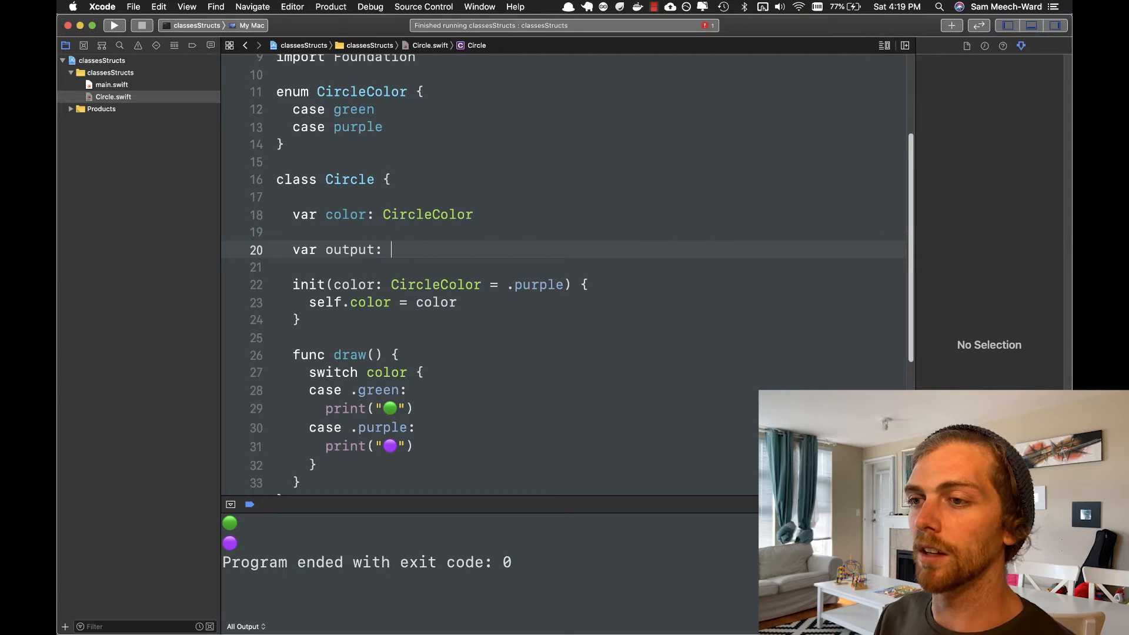
type("String {")
Move the colour switch block out of draw() and into the output property's body
key("Return")
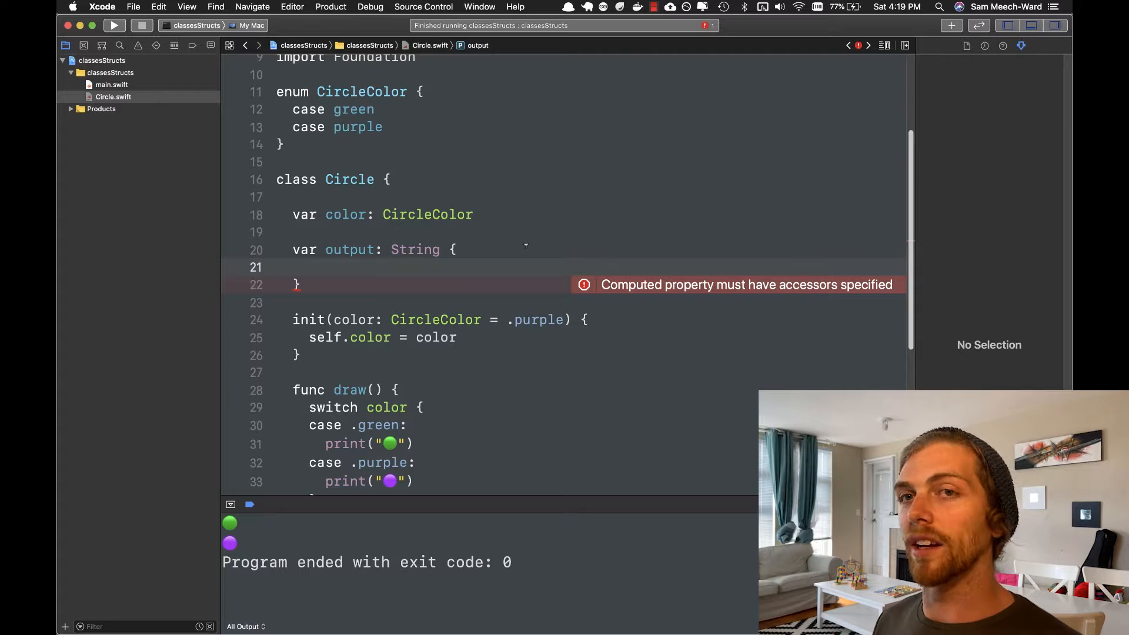
scroll(681, 380, "down", 1)
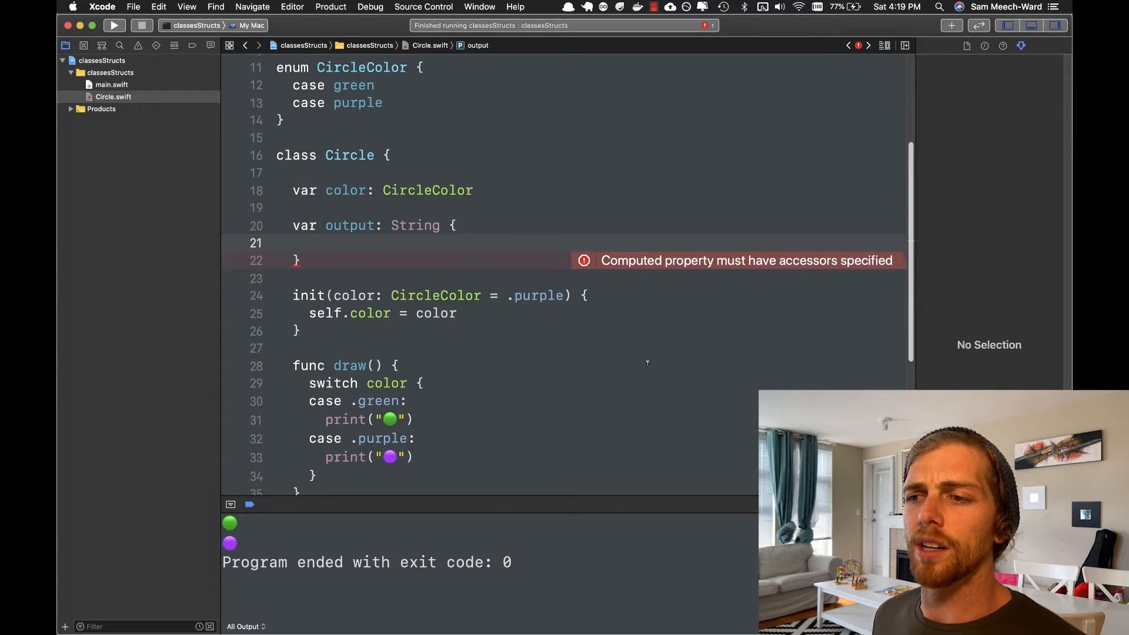
scroll(682, 380, "down", 1)
left_click_drag(304, 472, 311, 362)
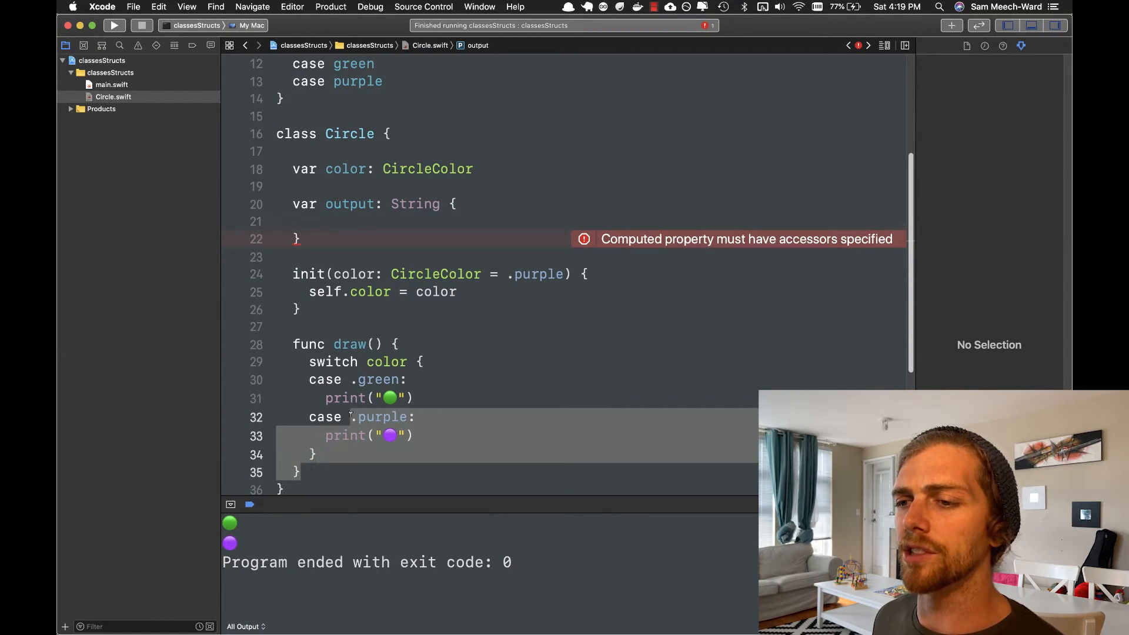
key("super+x")
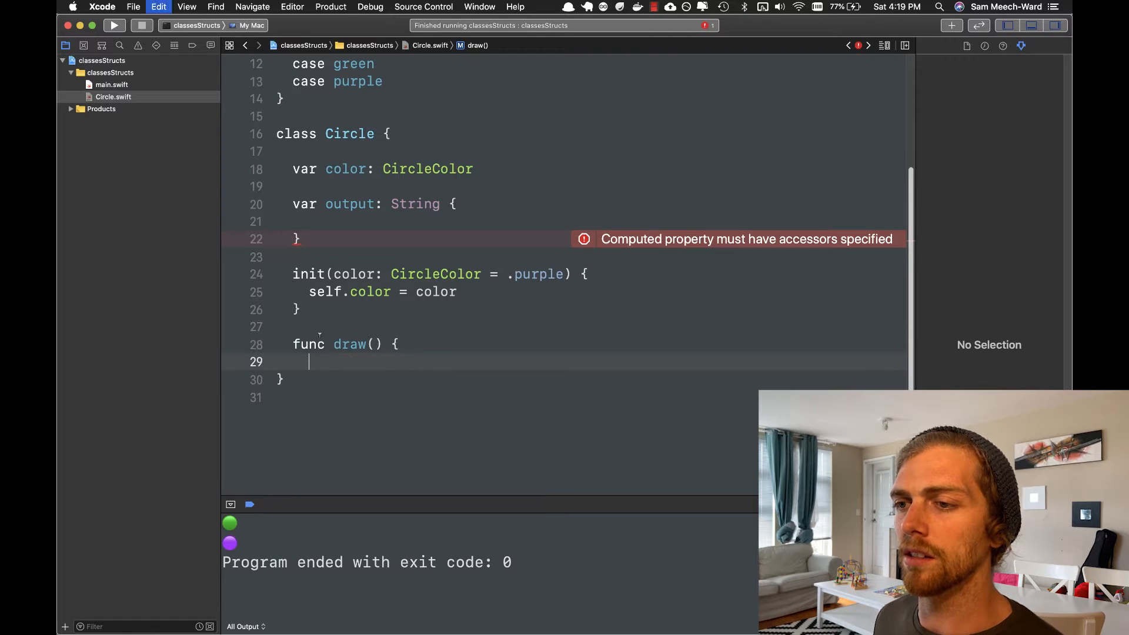
left_click(371, 222)
key("super+v")
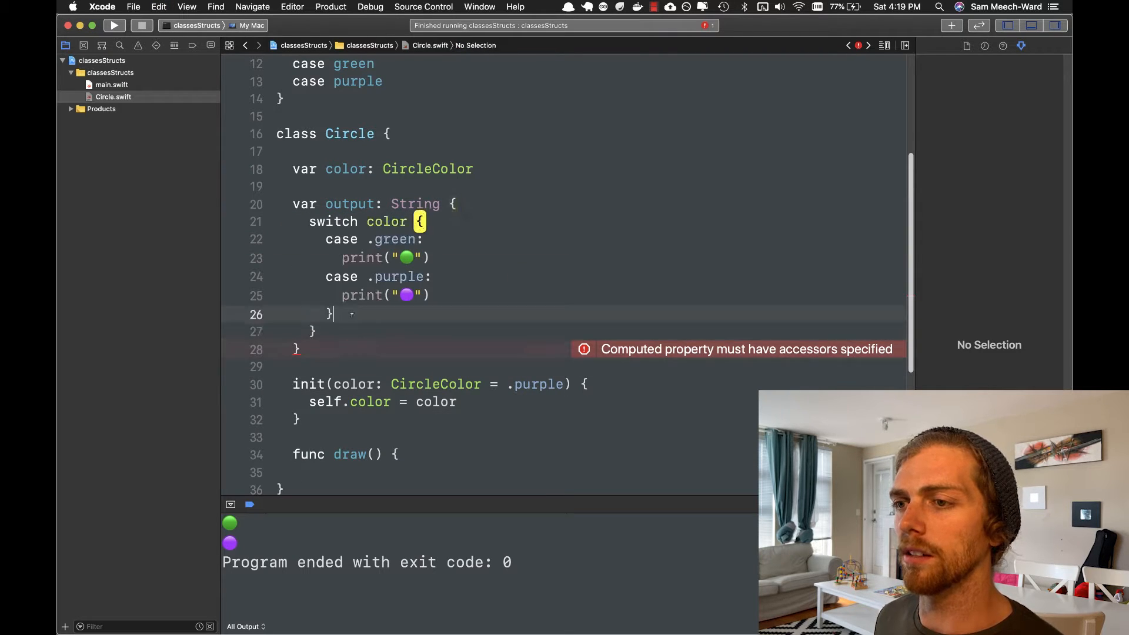
Replace both print( calls with return so the green and purple lines return the emoji
left_click(366, 296)
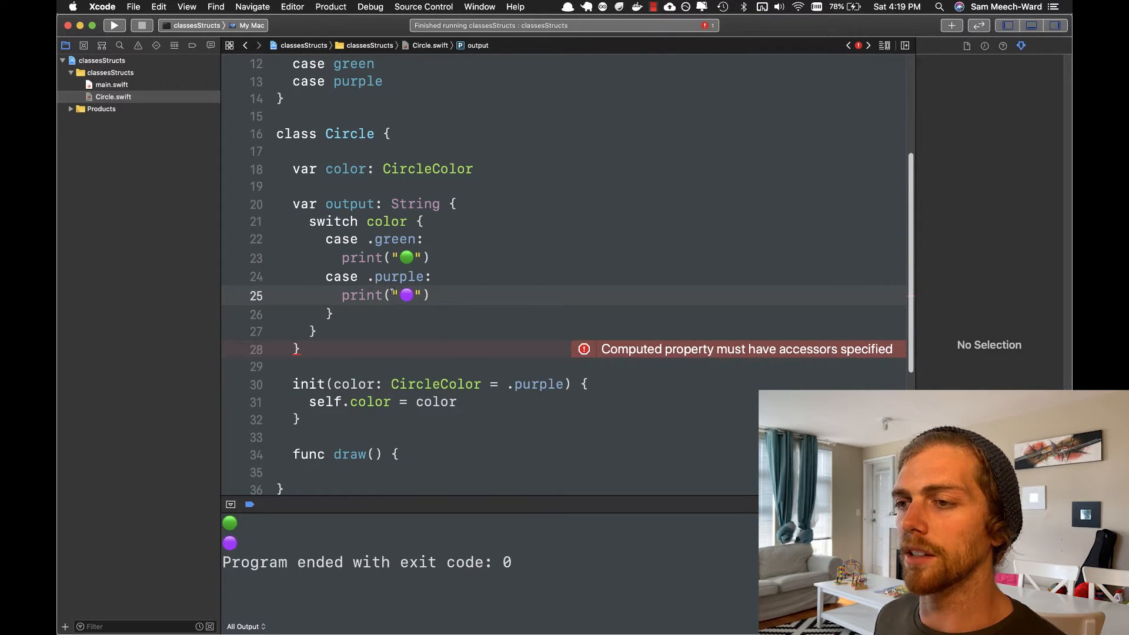
key("alt+shift+Left")
key("alt+shift+super+e")
type("return")
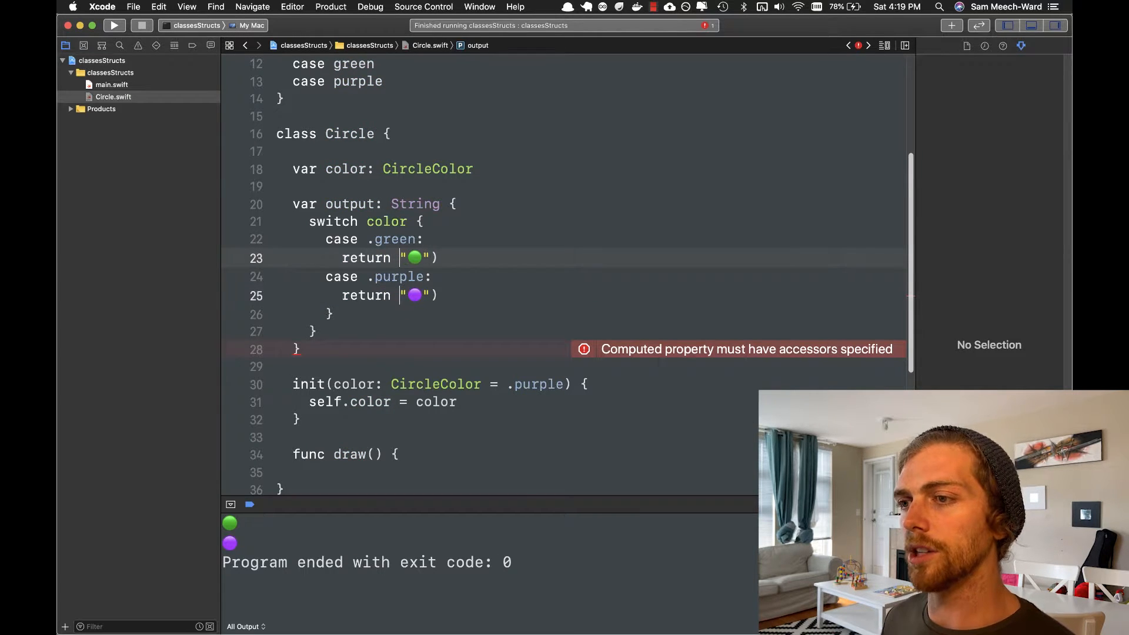
key("super+Right")
key("BackSpace")
Fix the closing braces and have draw() print output on its own line
key("super+x")
key("Down")
key("Down")
key("Down")
key("super+v")
key("Return")
type("int(")
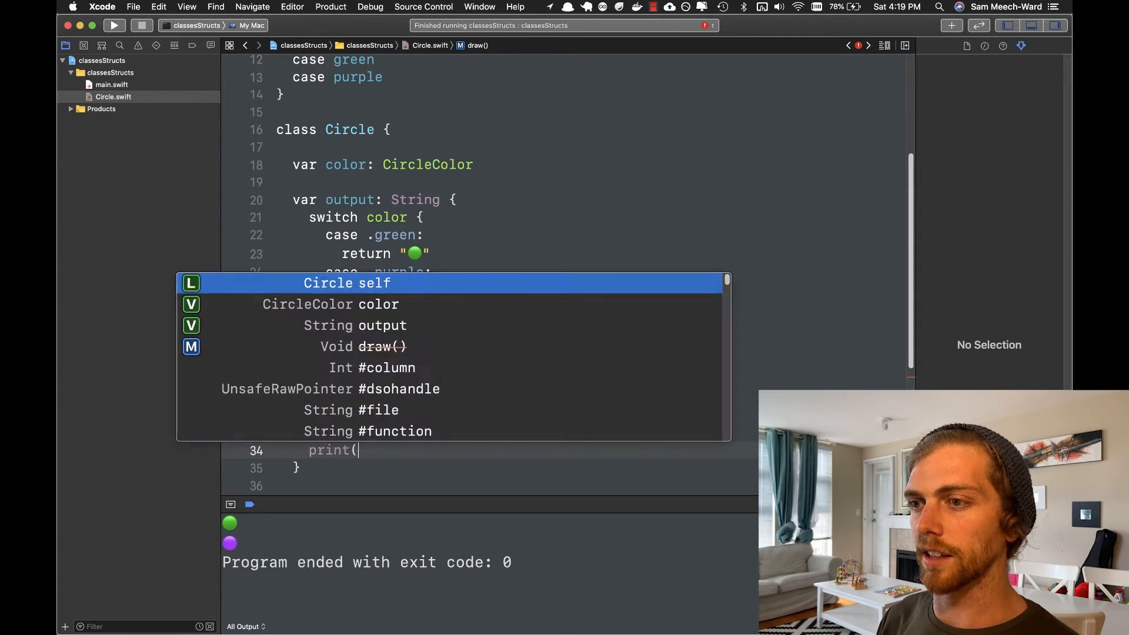
type("output")
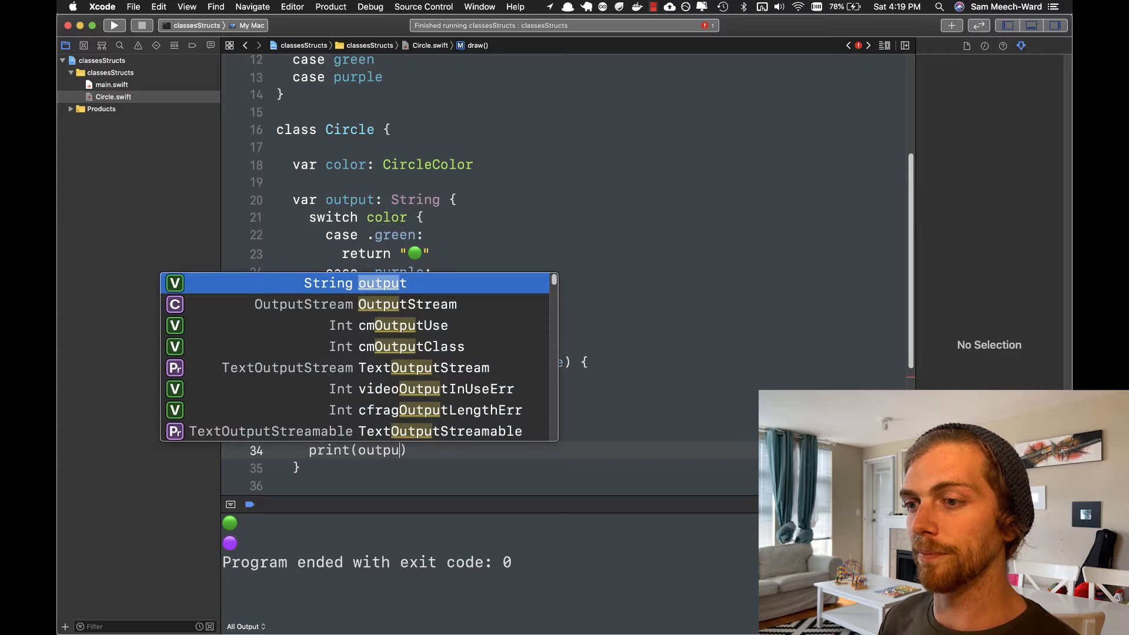
type(")")
scroll(485, 266, "down", 3)
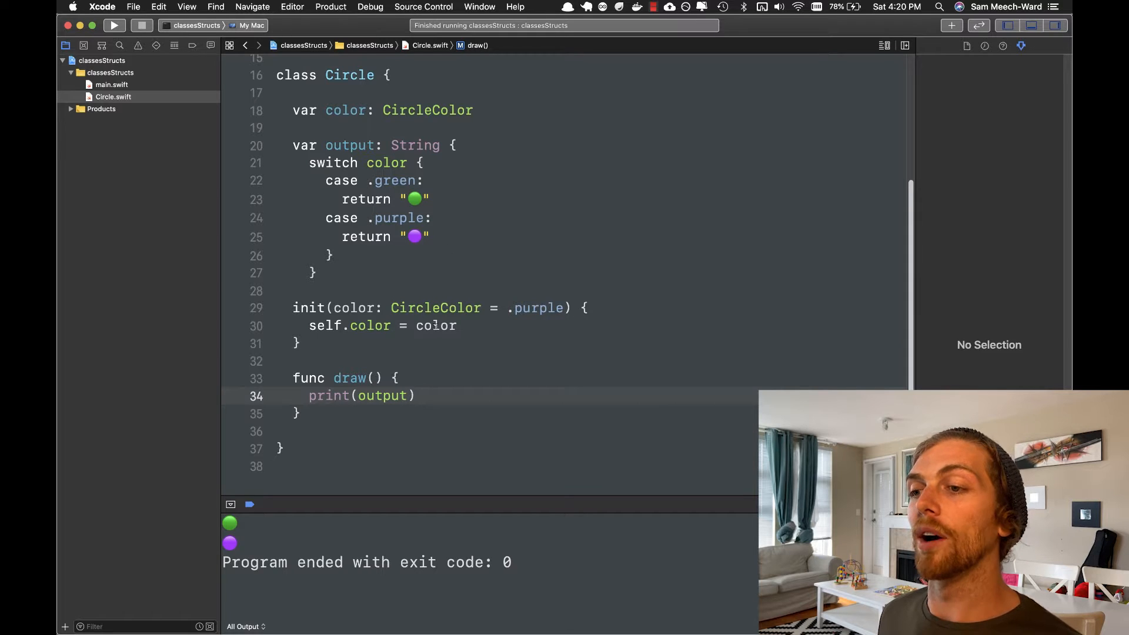
left_click_drag(337, 144, 450, 235)
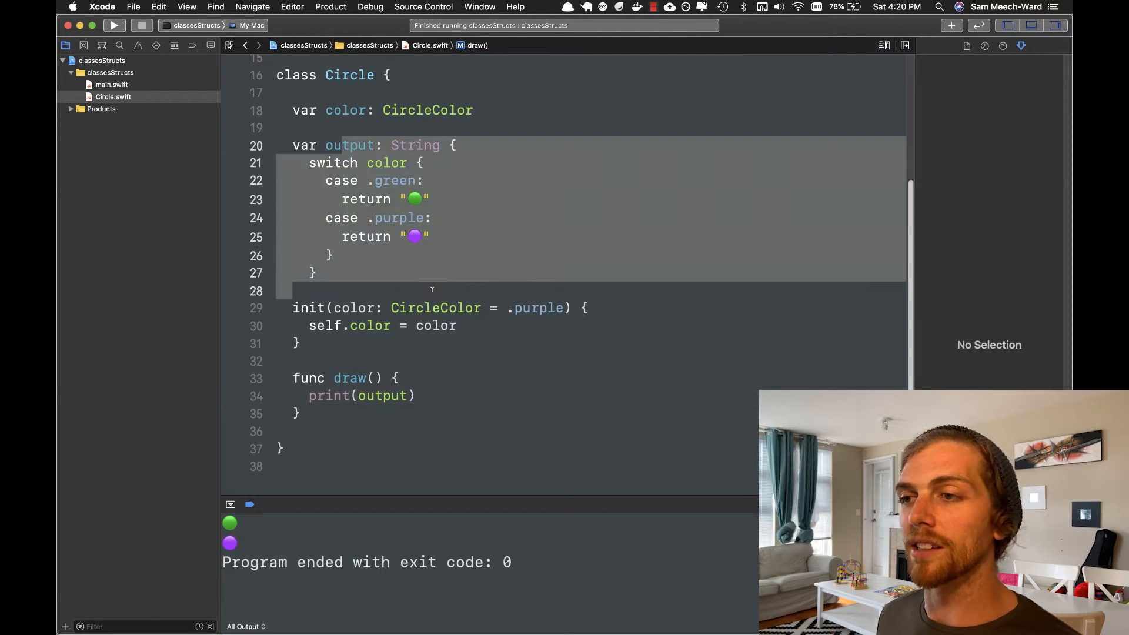
Add 'var location: Int = 0' below the color property
left_click(450, 237)
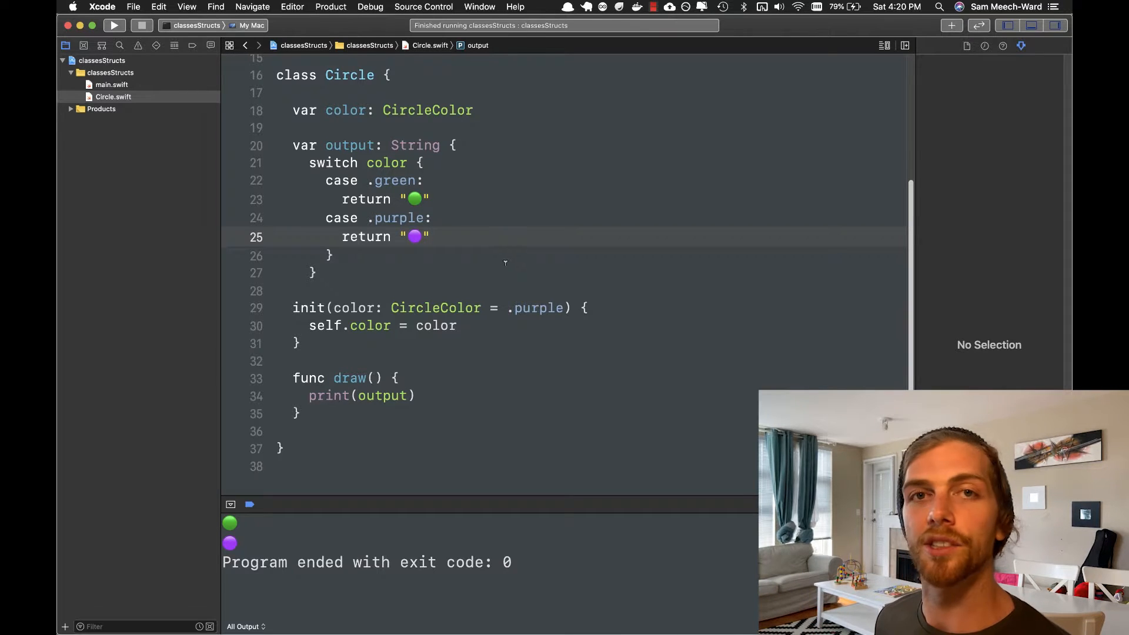
left_click(502, 113)
key("Return")
key("Return")
type("v")
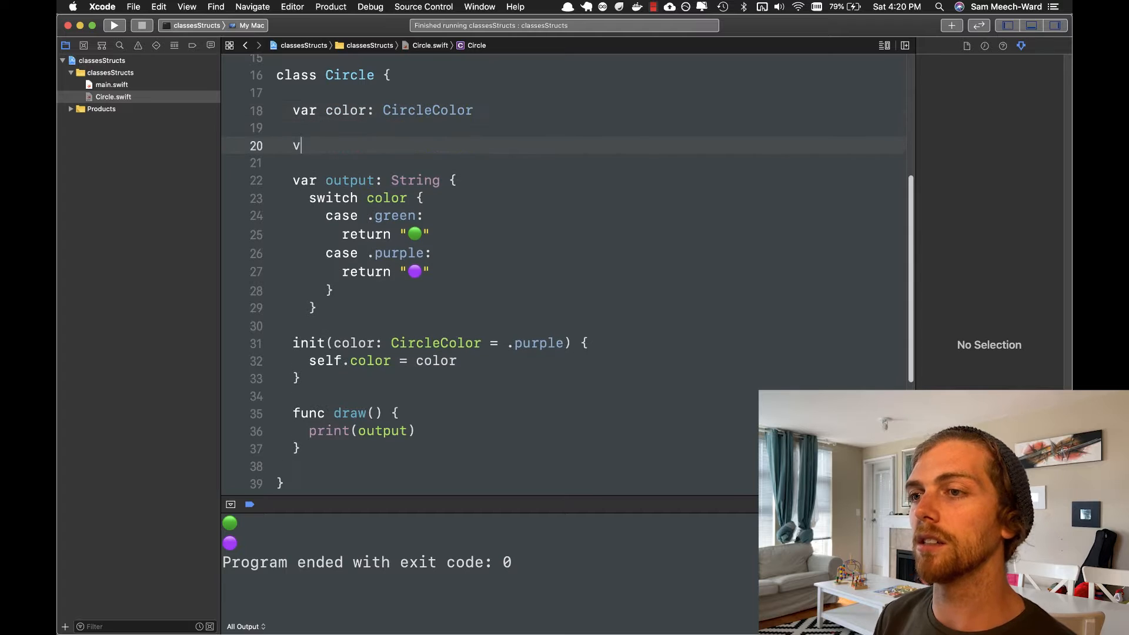
type("ar location: ")
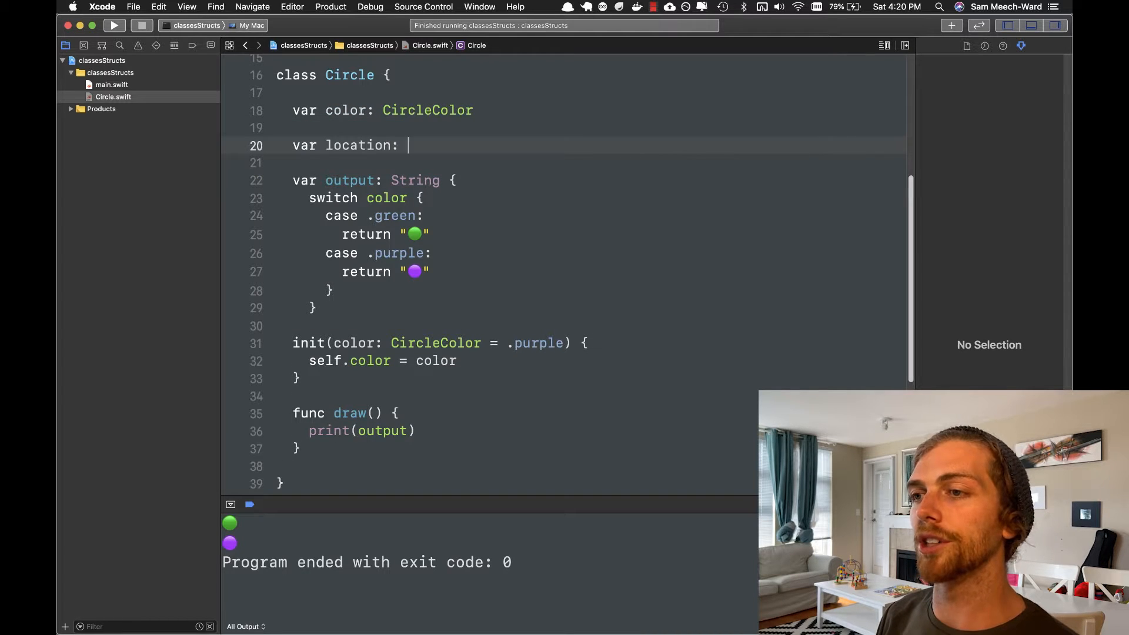
type("Int")
key("Escape")
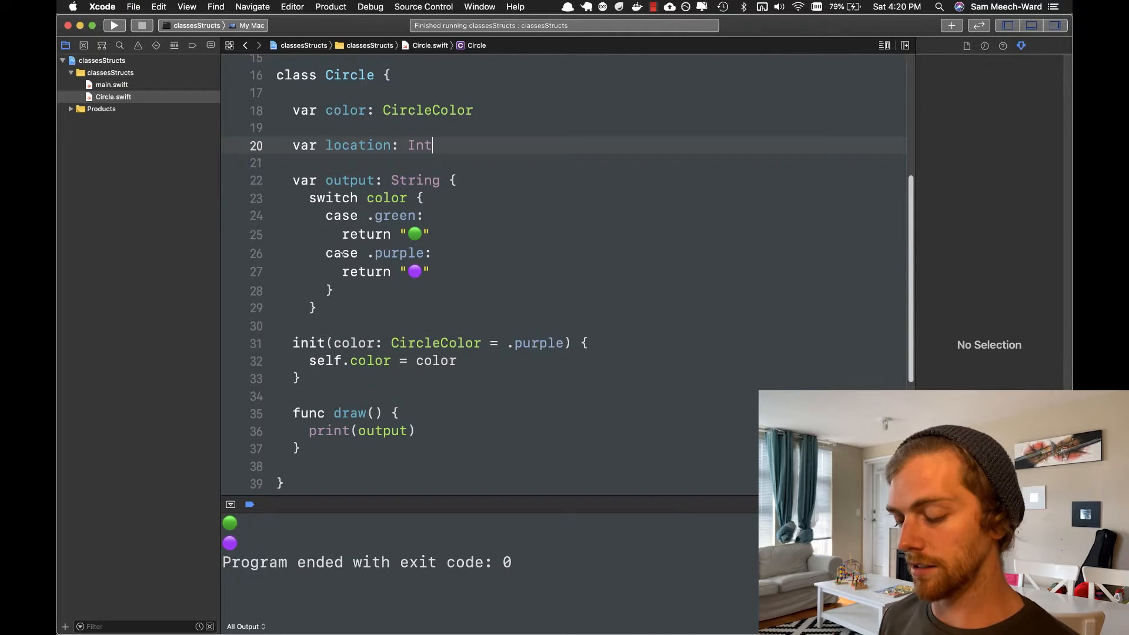
type(" = 0")
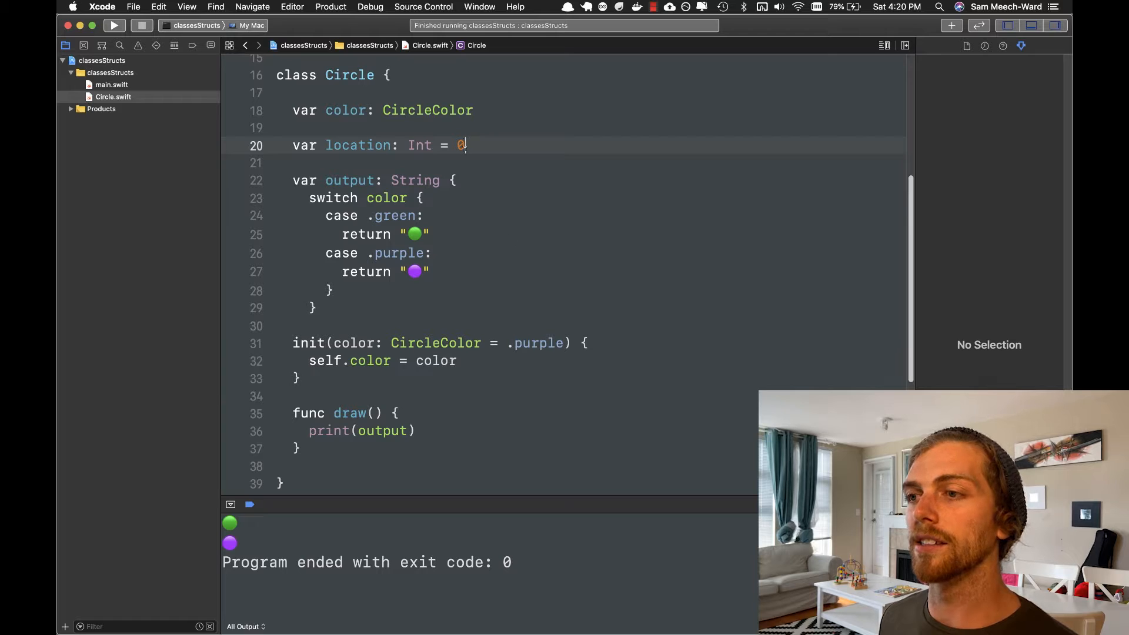
double_click(358, 145)
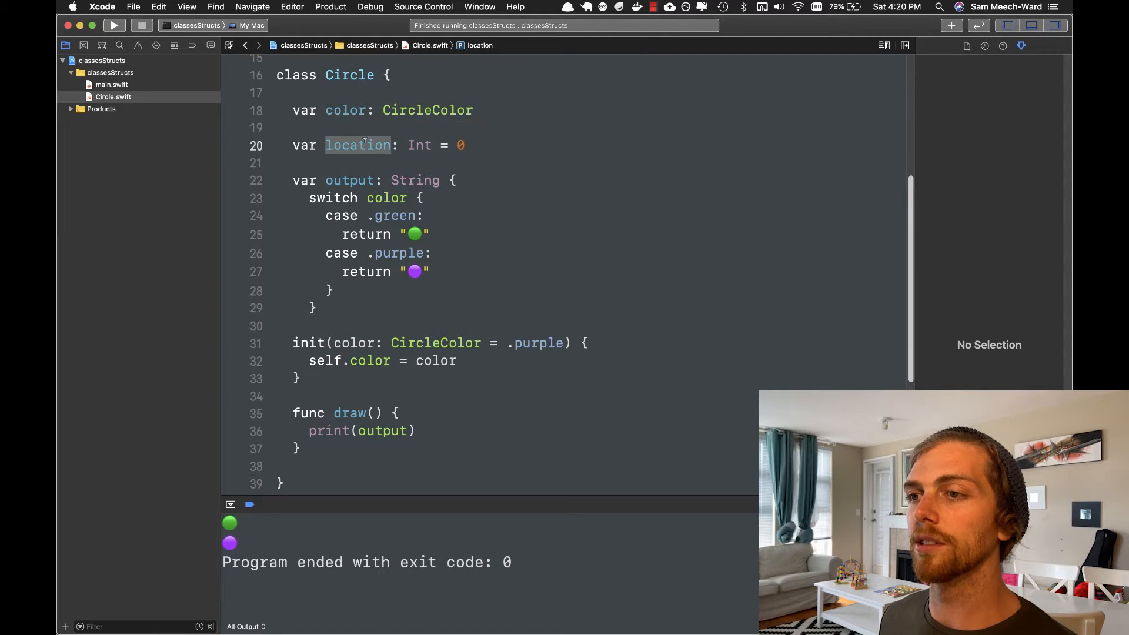
scroll(518, 242, "down", 1)
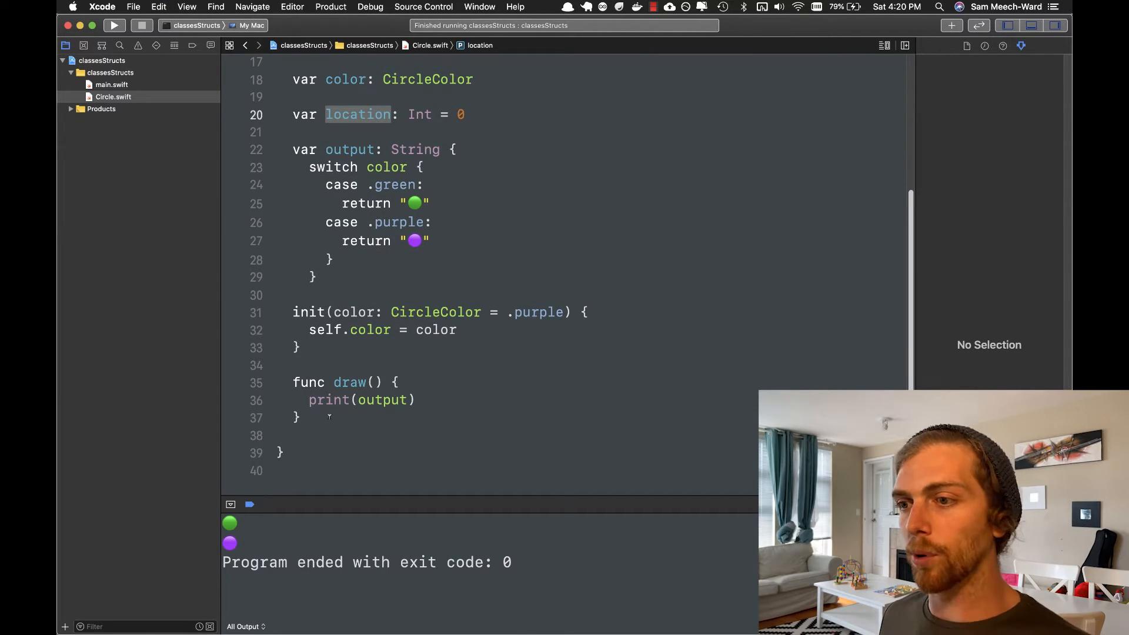
Make draw() print output padded with spaces up to location via padding(toLength:withPad:)
left_click(359, 400)
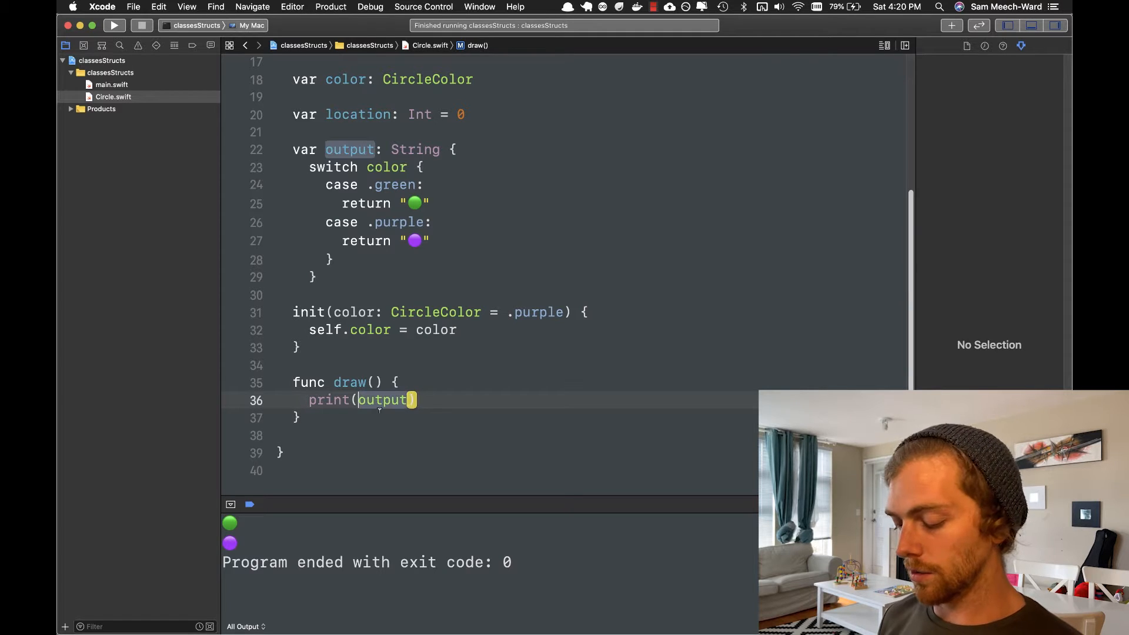
type("\"\"")
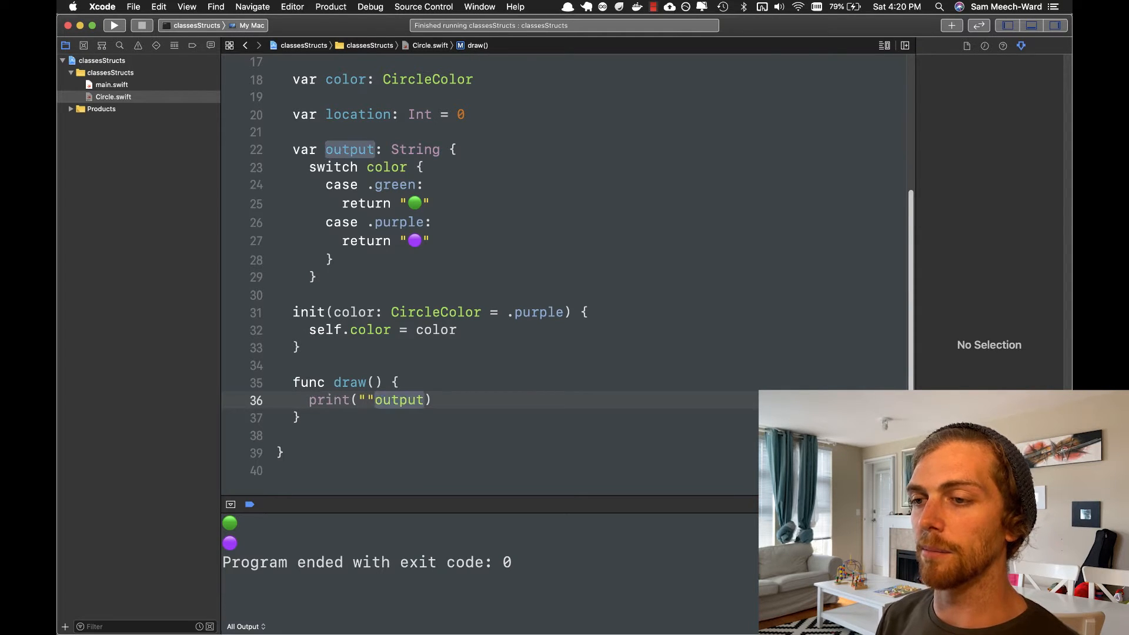
type(".paddd")
key("Return")
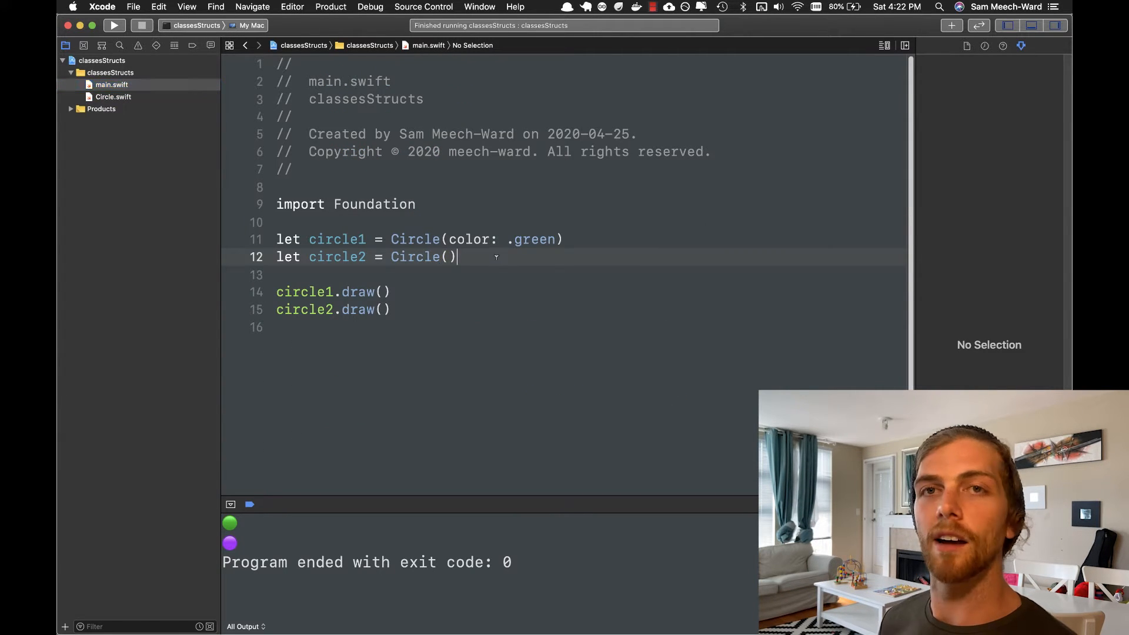
Set circle2.location = 100 in main.swift, run to see the purple circle indented, and save
key("Return")
key("Return")
type("circle2")
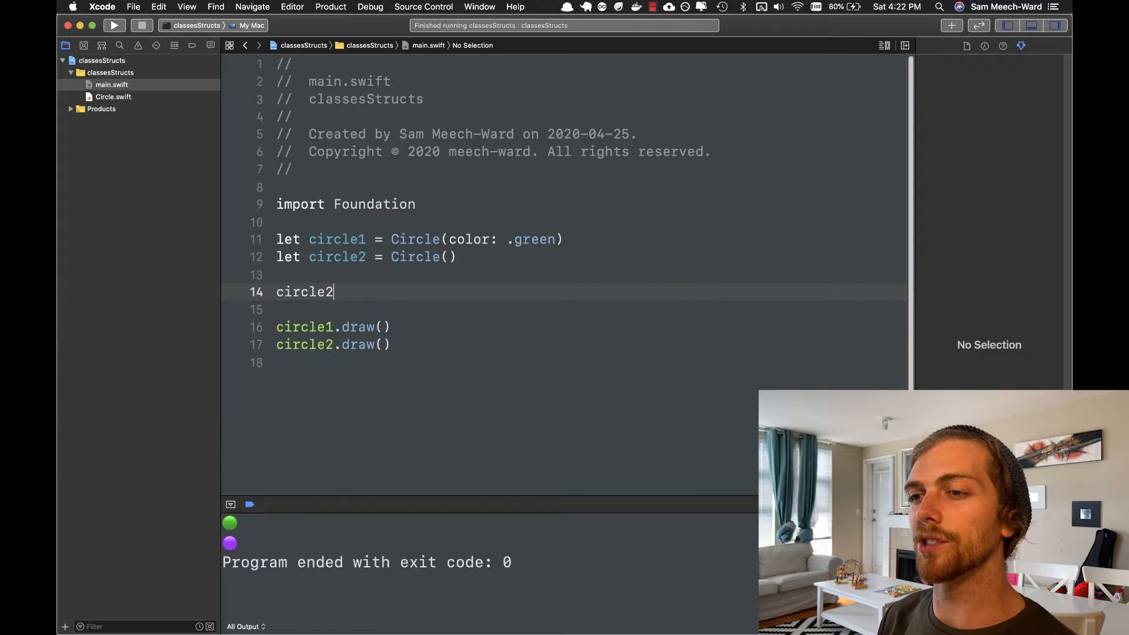
type(".lo")
key("Tab")
type("= 1")
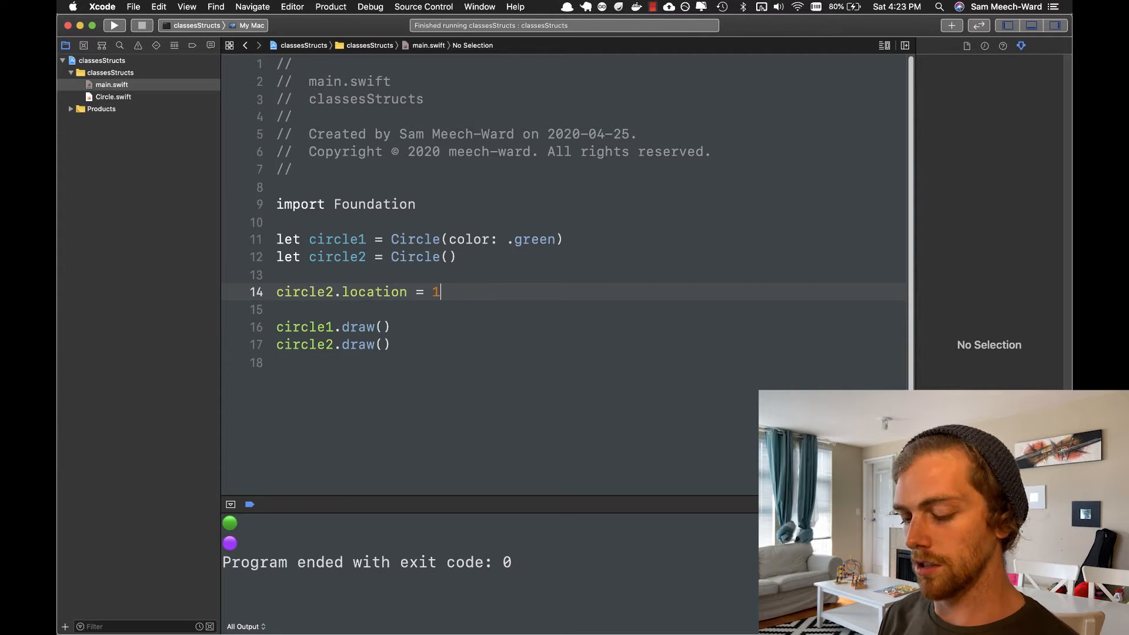
type("0")
key("super+r")
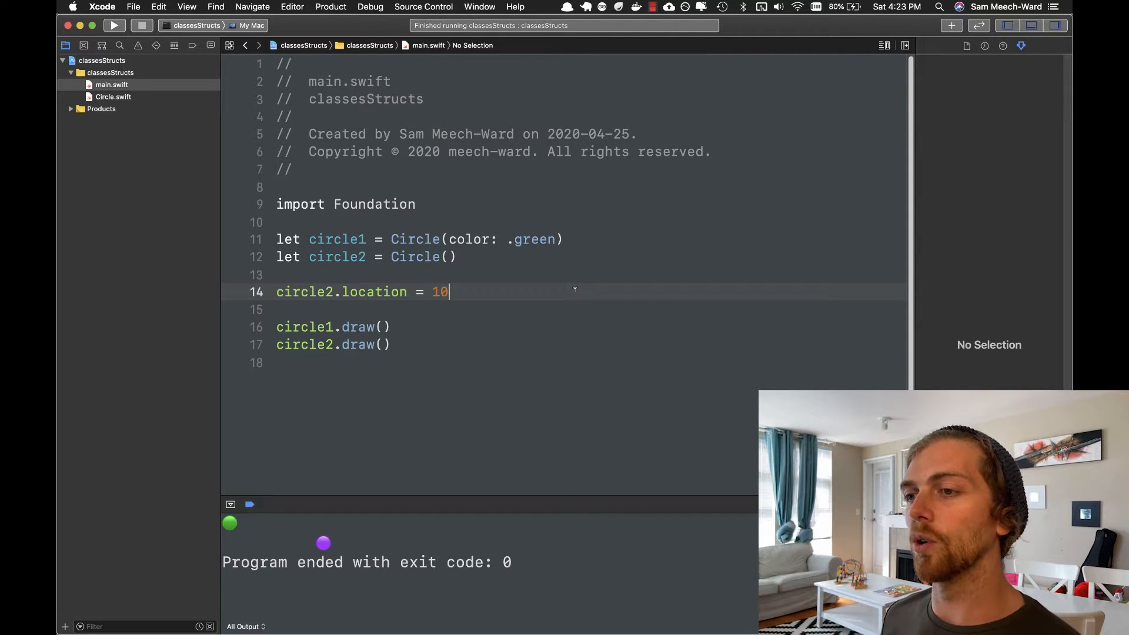
key("super+s")
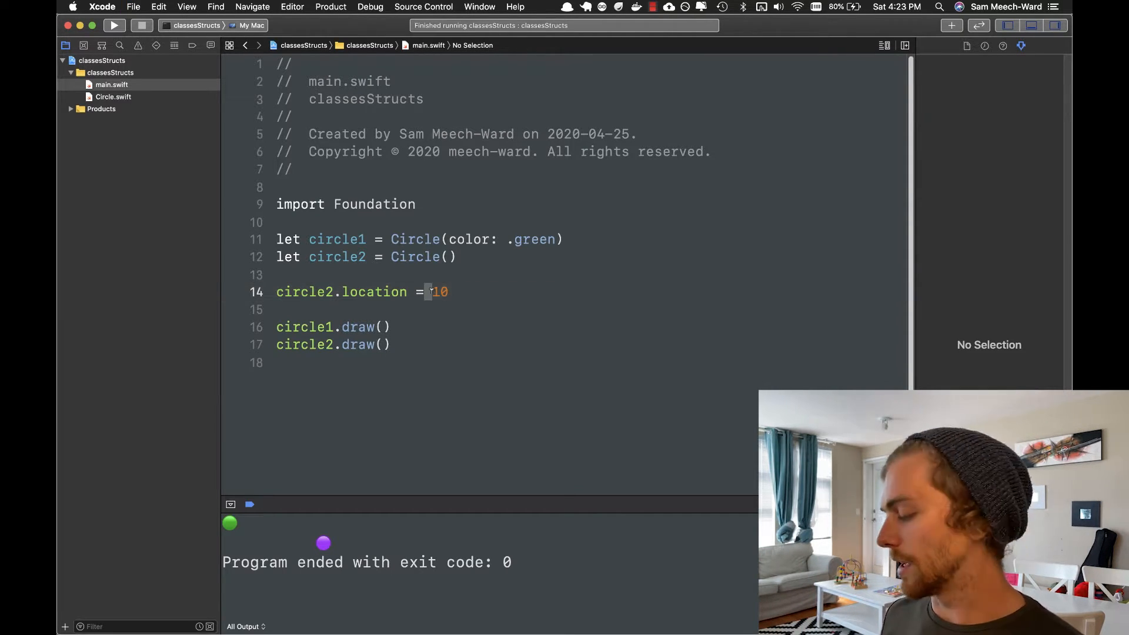
type("0")
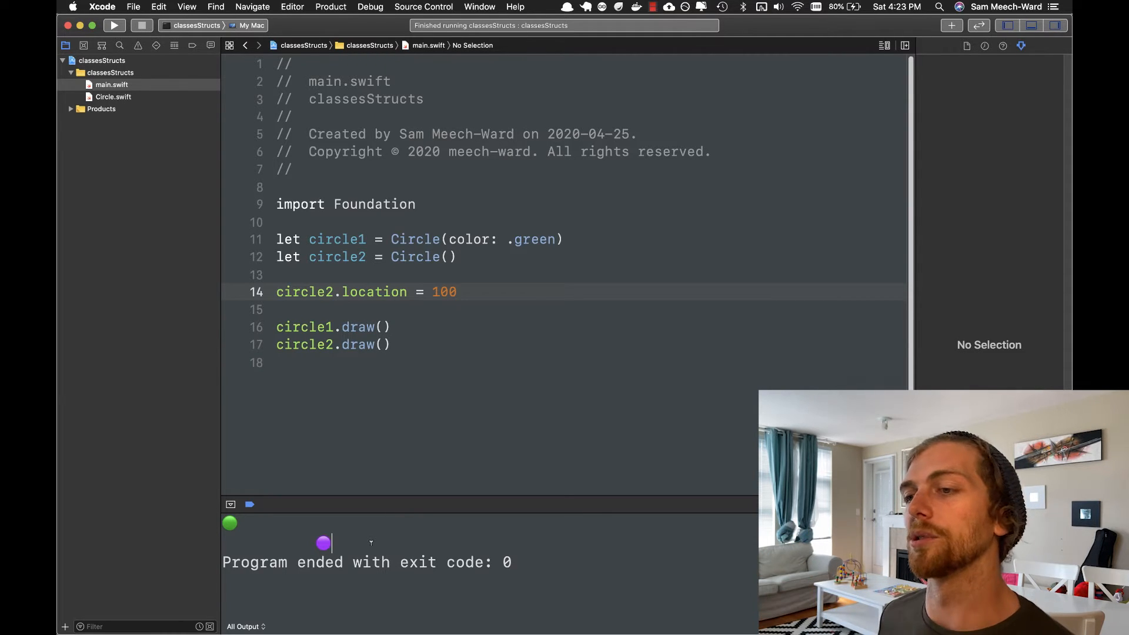
left_click(601, 355)
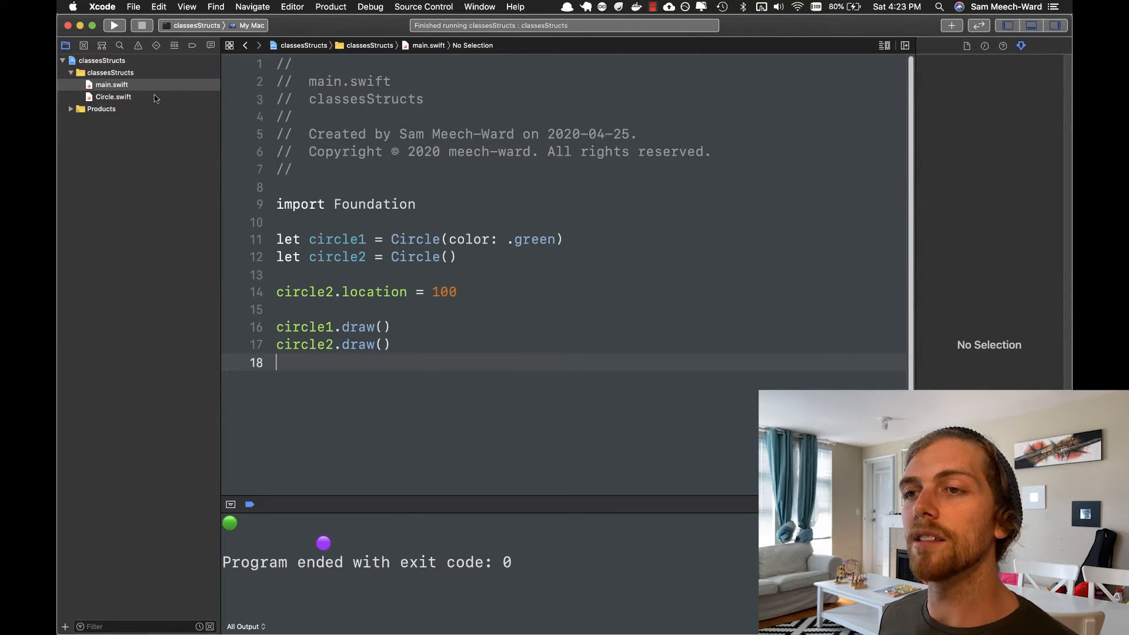
In Circle.swift replace location's ': Int = 0' with empty get { } and set { } blocks
left_click(113, 96)
left_click(442, 300)
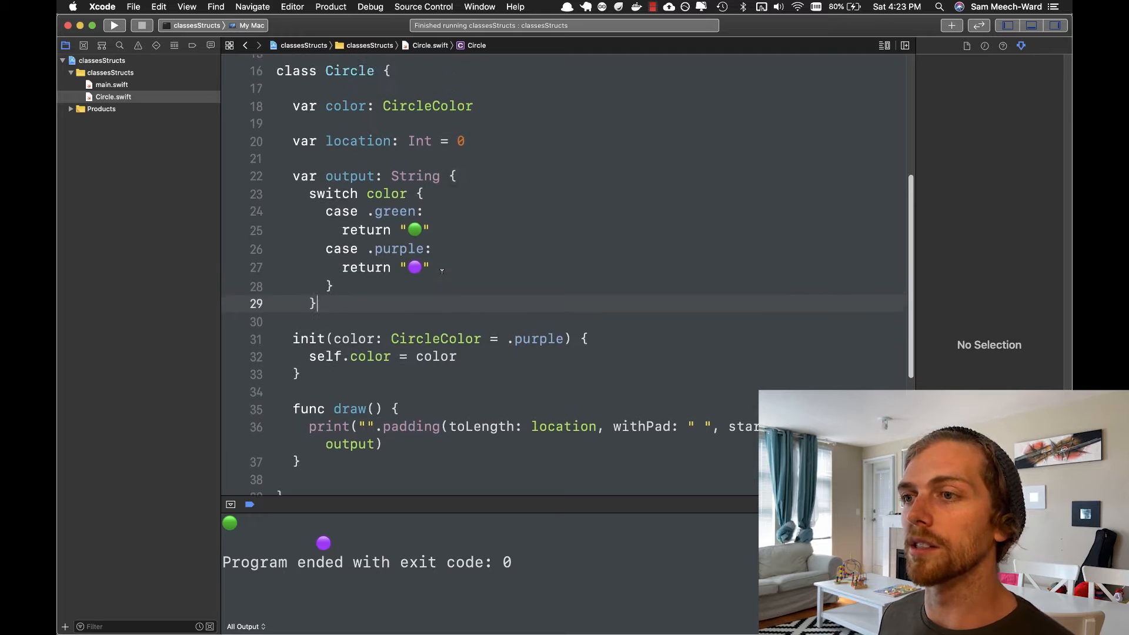
scroll(565, 265, "up", 3)
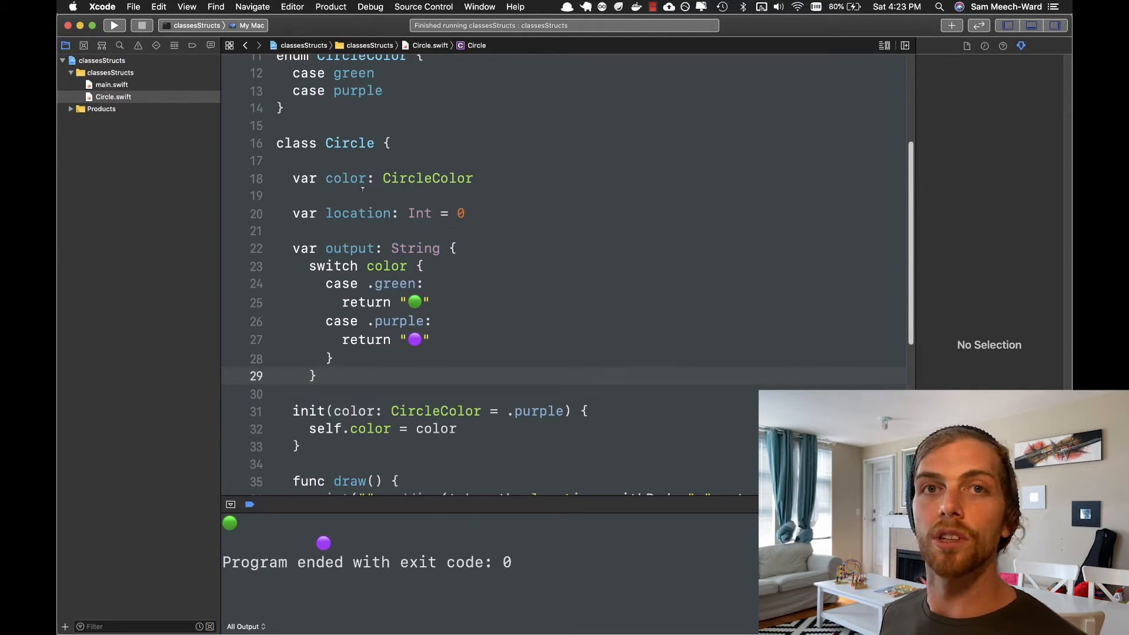
left_click_drag(465, 214, 395, 214)
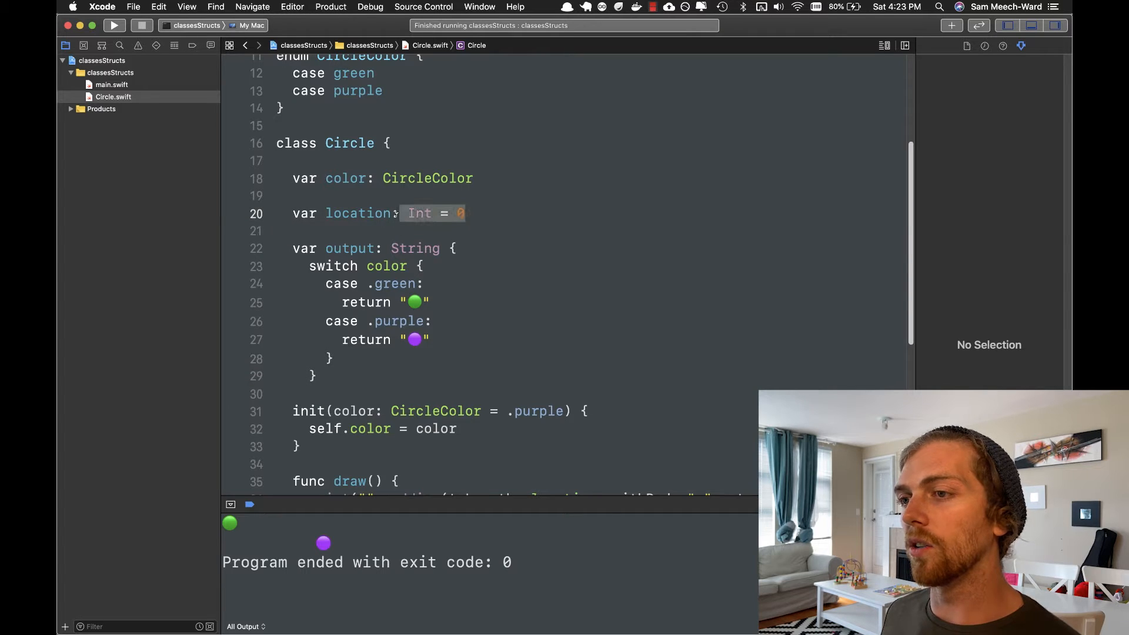
type(": Int  {")
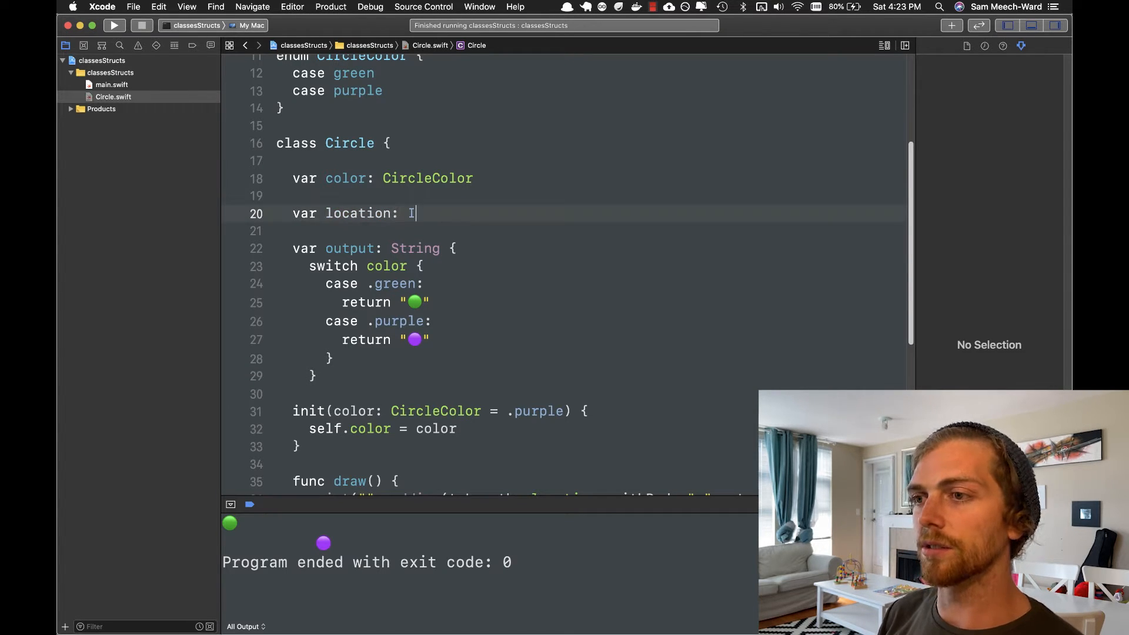
key("Return")
type("get {")
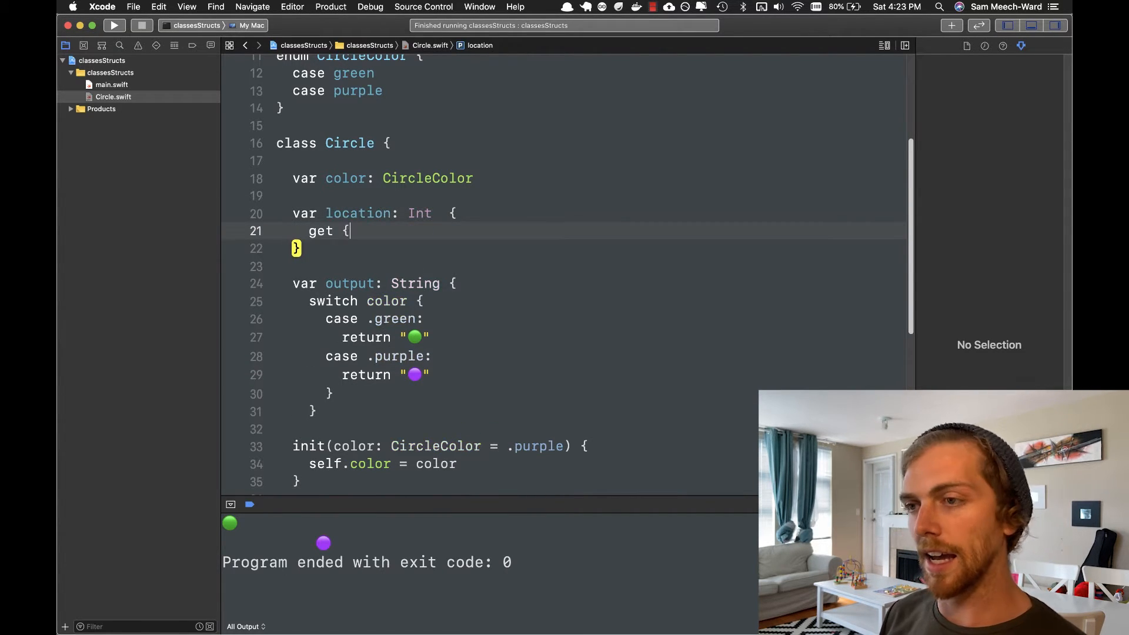
key("Return")
key("Down")
key("Return")
type("set {")
key("Return")
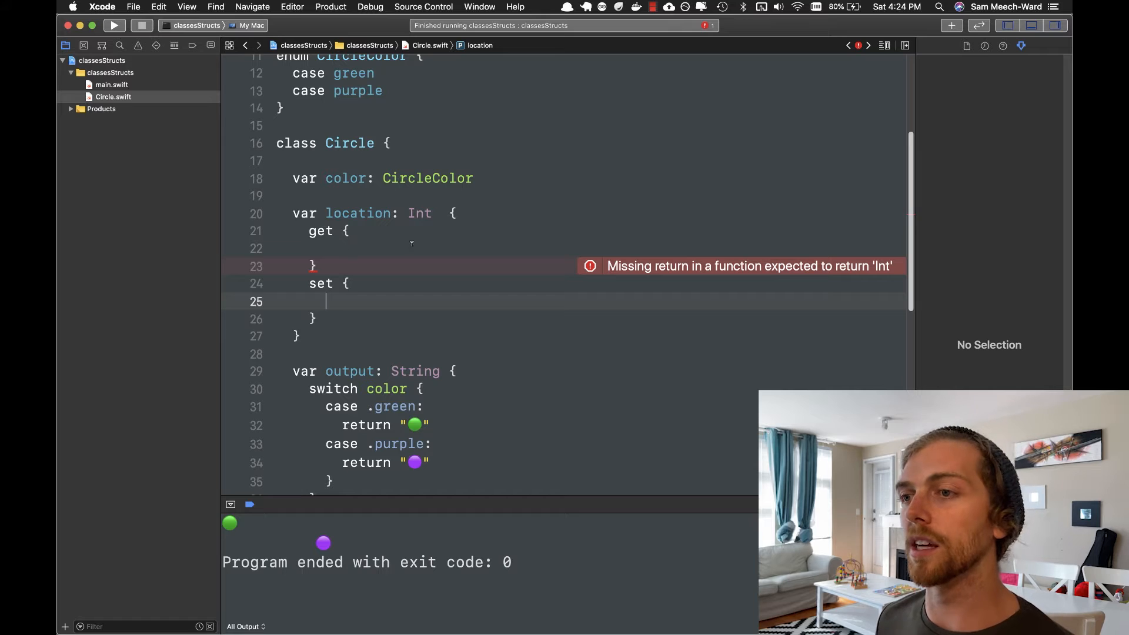
Insert blank lines below the color property to make room above location
left_click(344, 249)
left_click(476, 179)
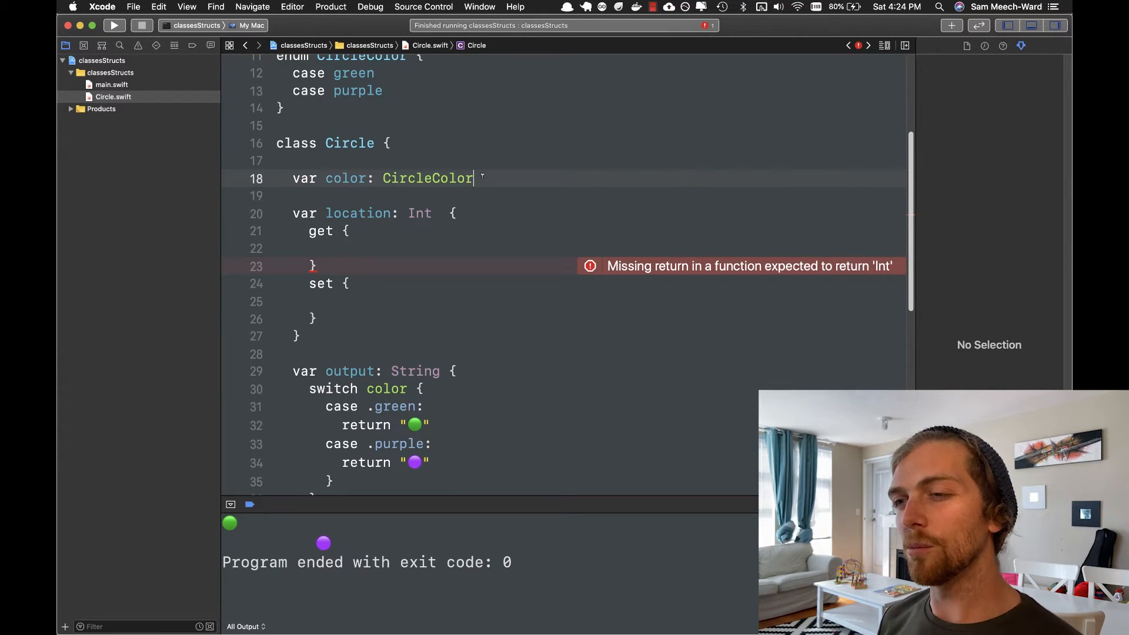
key("Return")
key("Return")
key("Down")
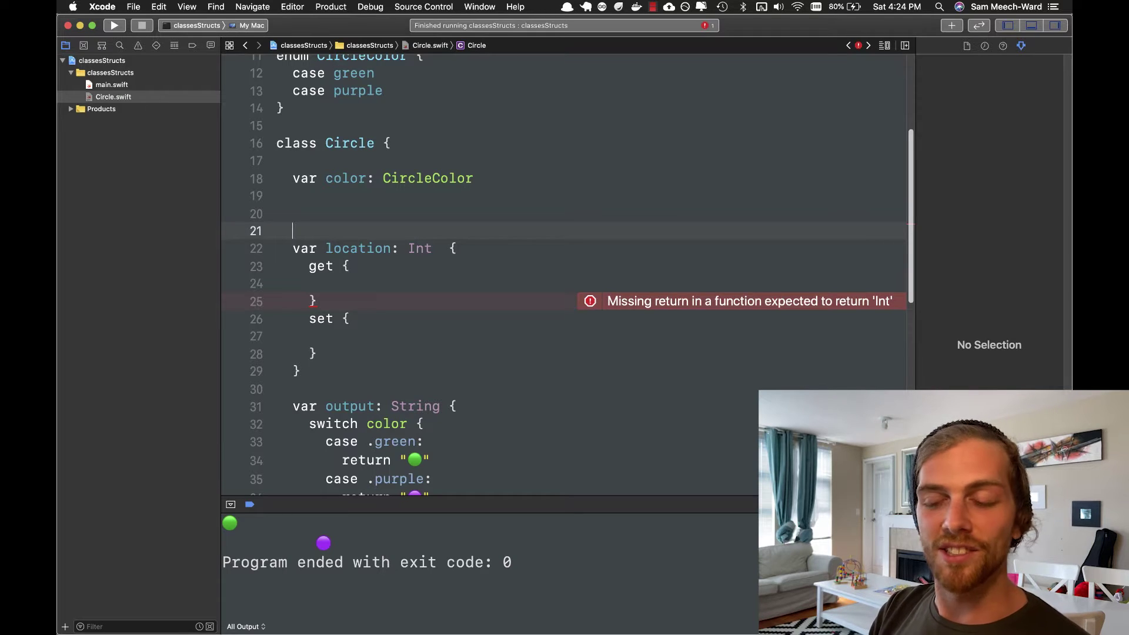
type("var ")
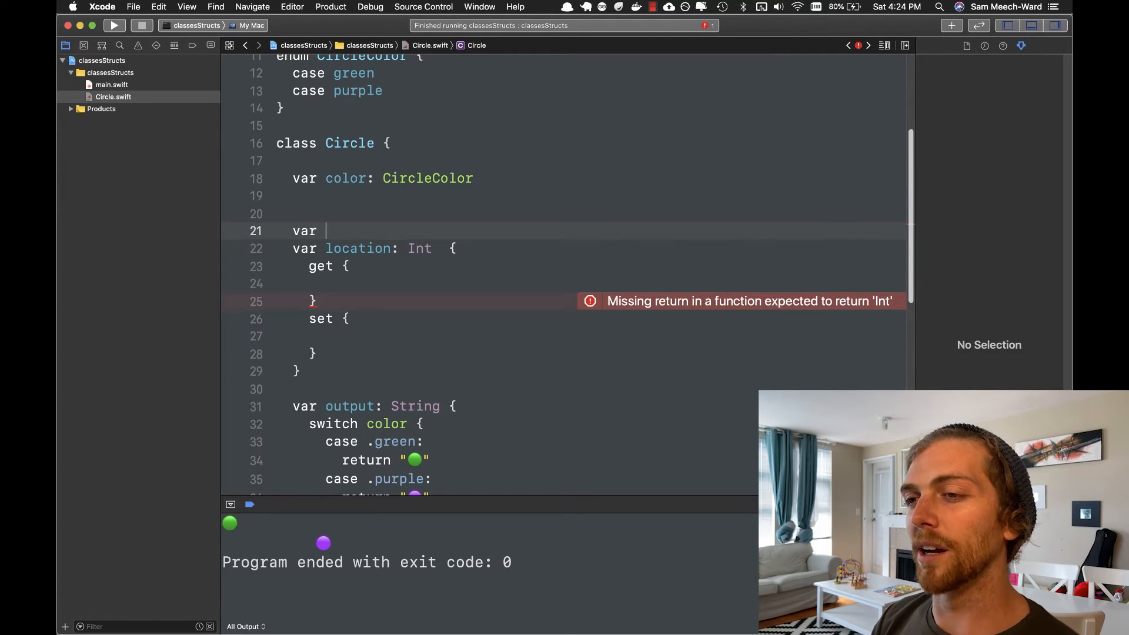
type("_location")
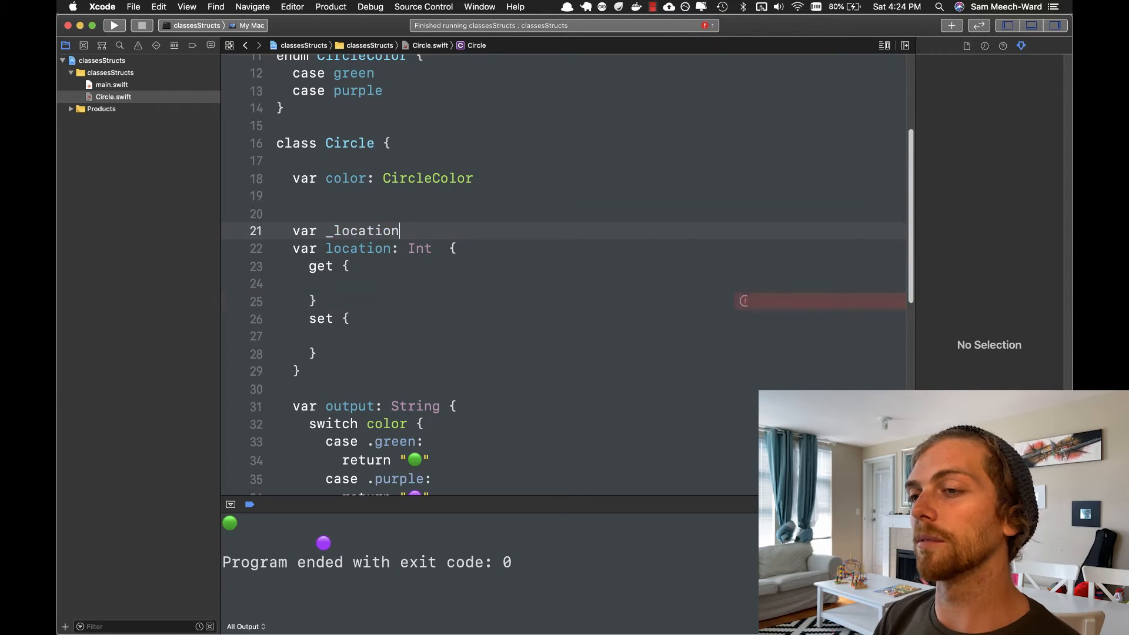
type(": I")
Add 'var _location: Int = 0' and have location's getter return _location
key("Return")
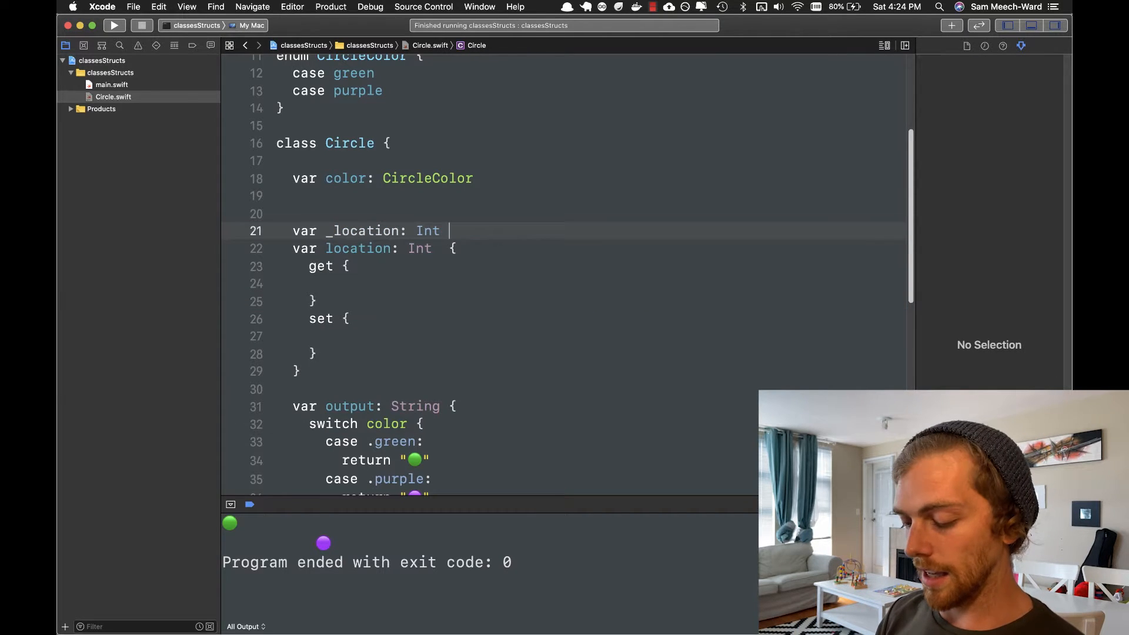
type("= 0")
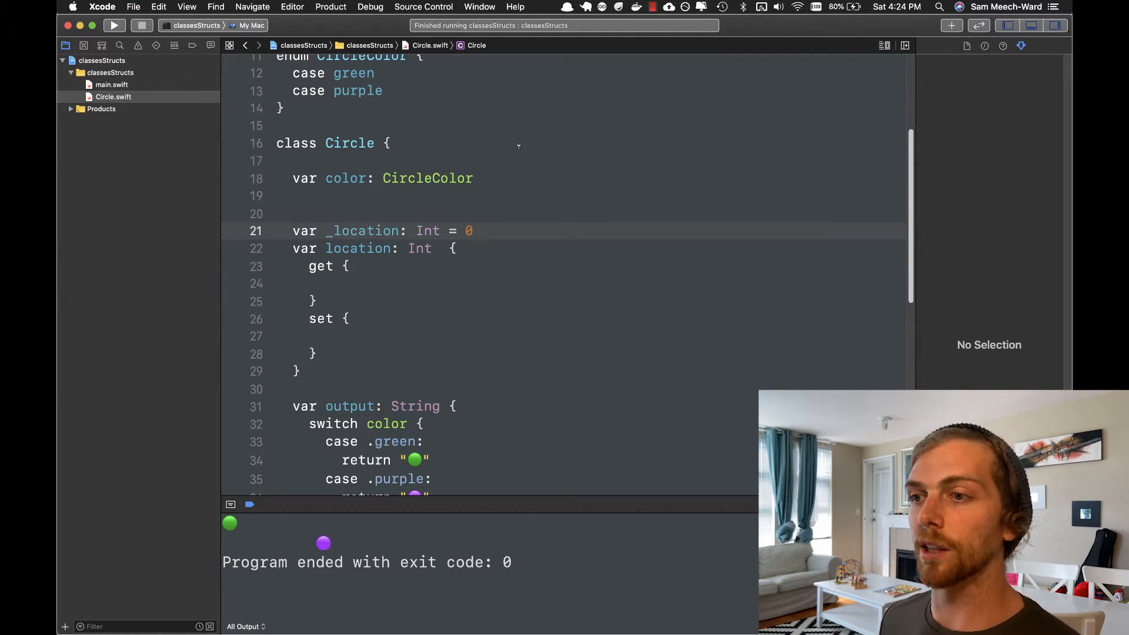
double_click(367, 231)
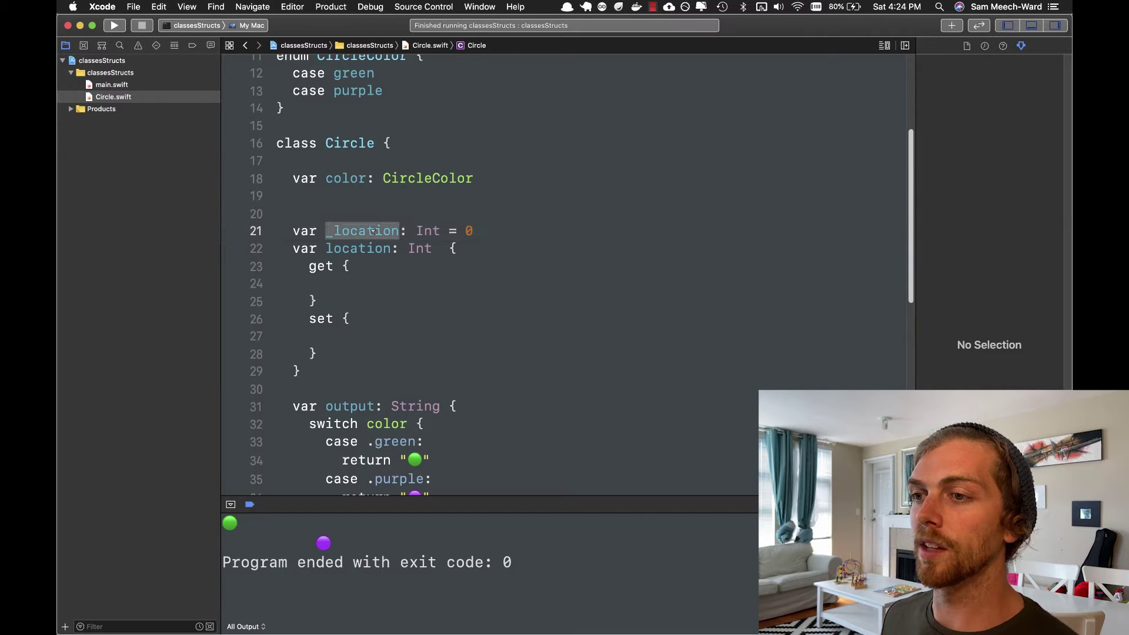
double_click(346, 248)
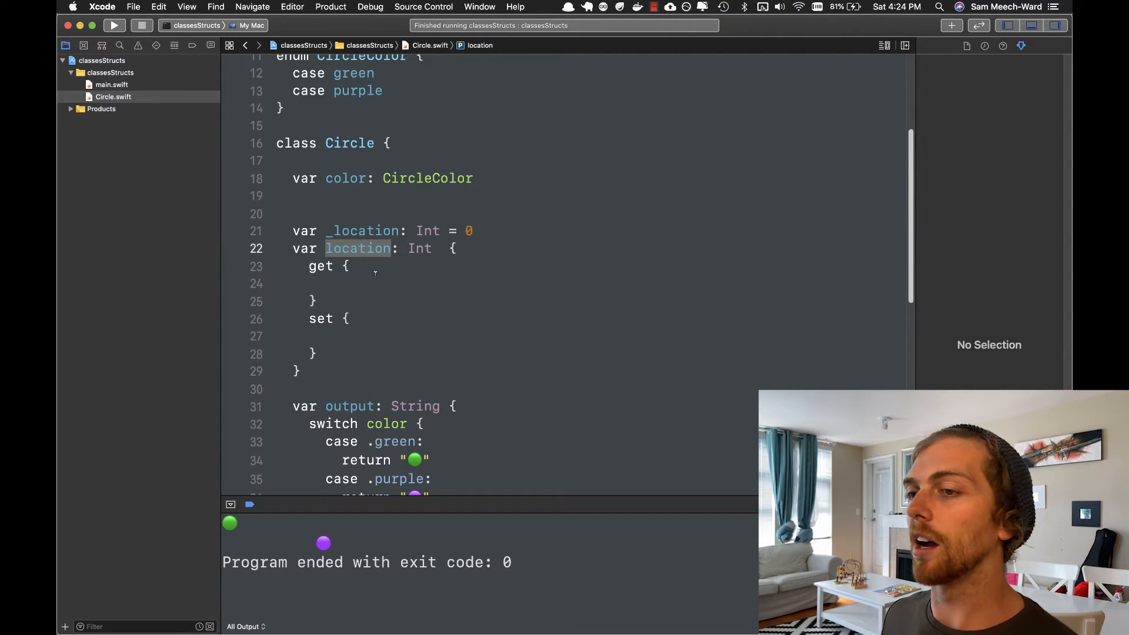
left_click(357, 284)
type("return _location")
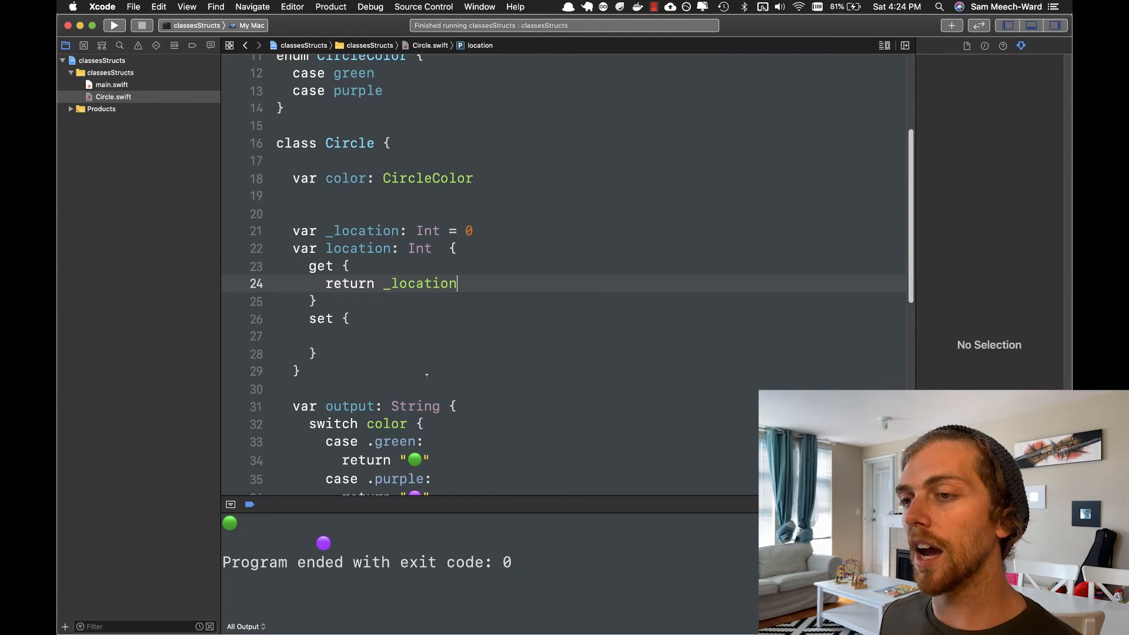
In the setter assign 20 to _location if newValue > 20, else assign newValue
left_click(388, 336)
type("if new")
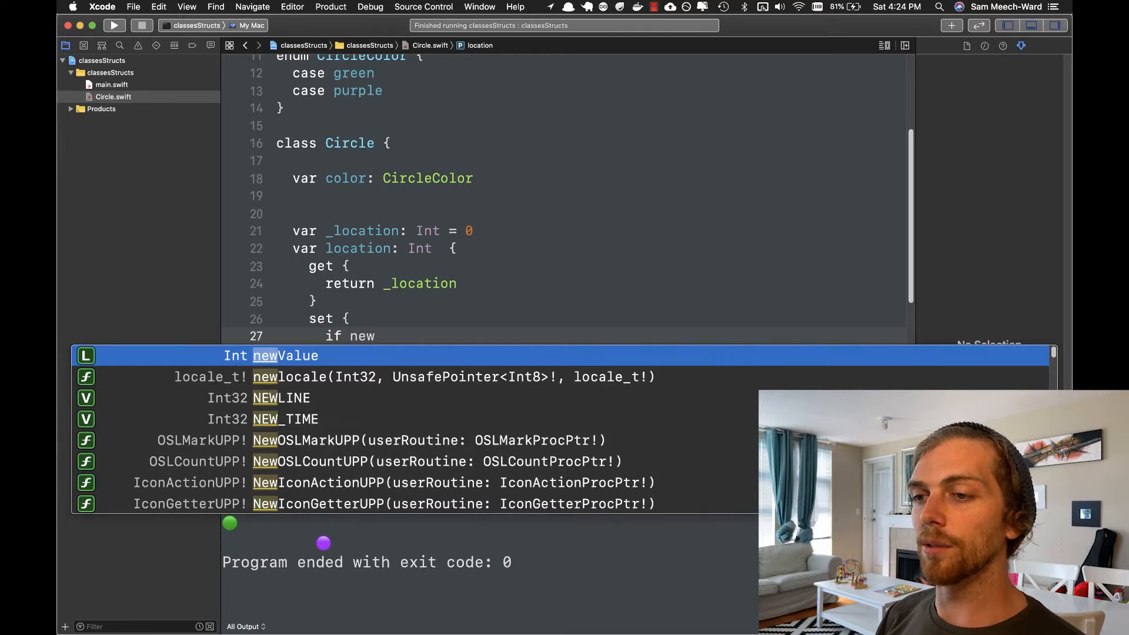
key("Return")
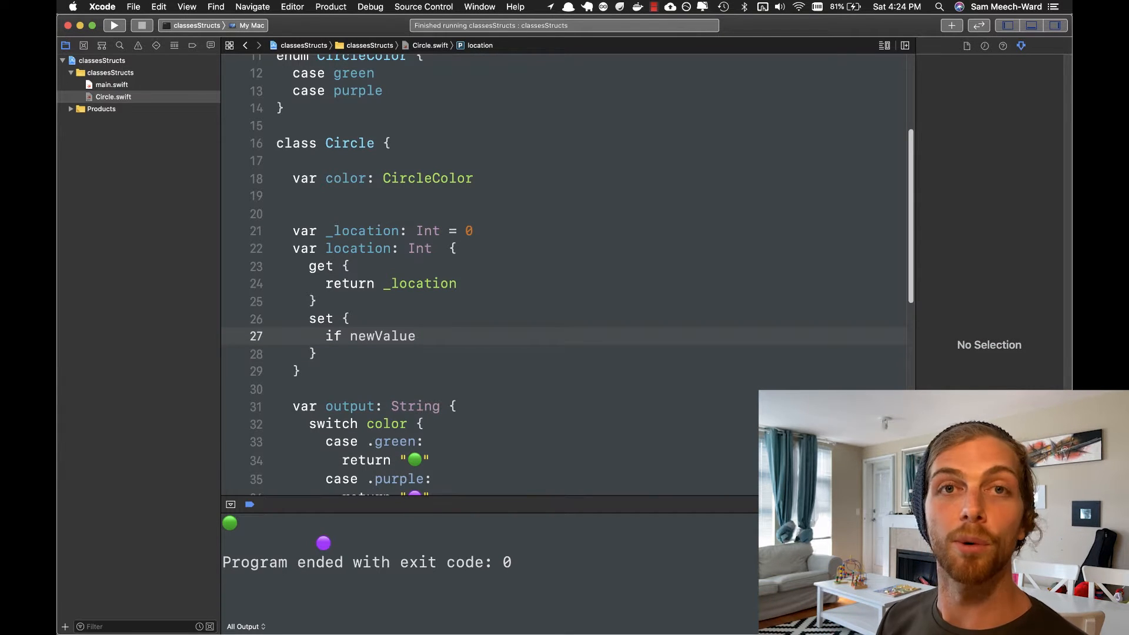
type(">")
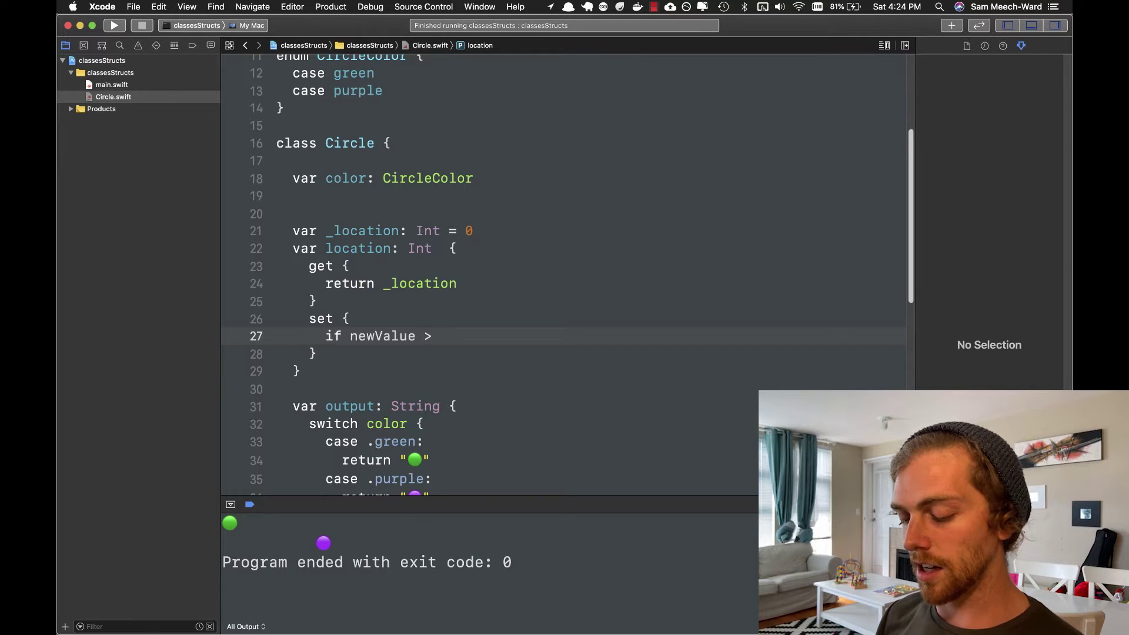
type(" 20 {")
key("Return")
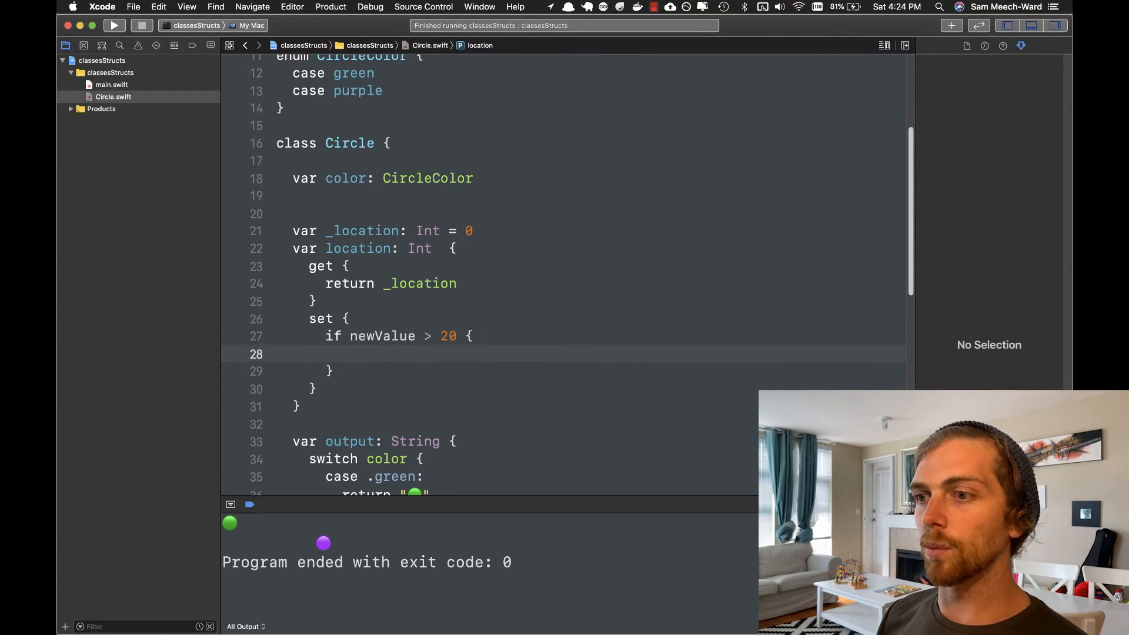
key("super+v")
type("0")
key("Down")
type("else")
key("Return")
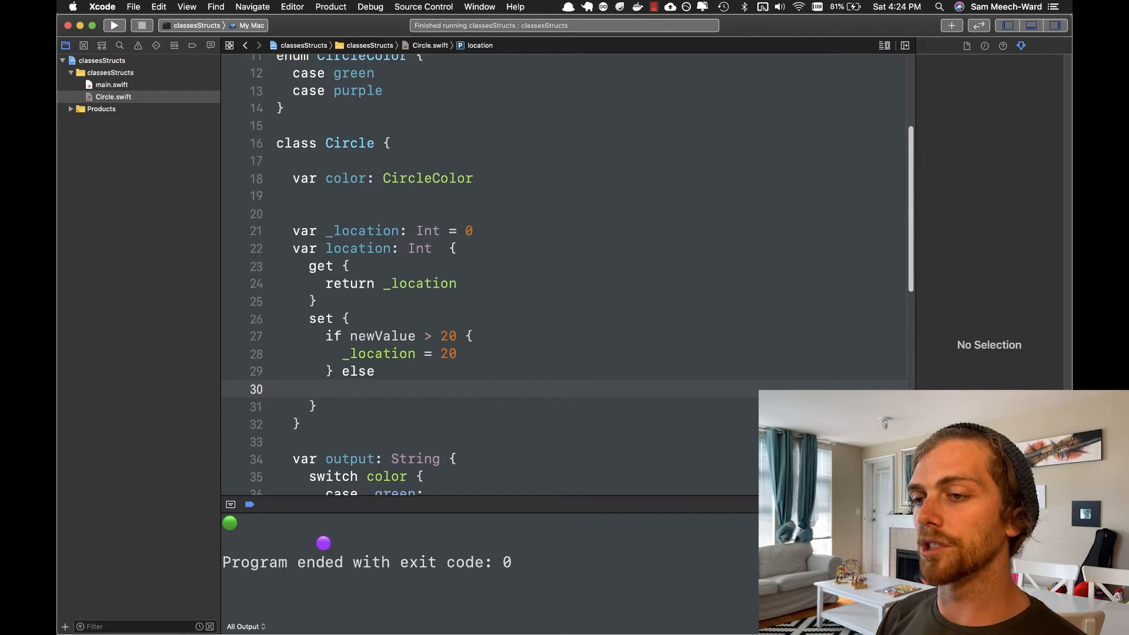
key("BackSpace")
type("{")
key("Return")
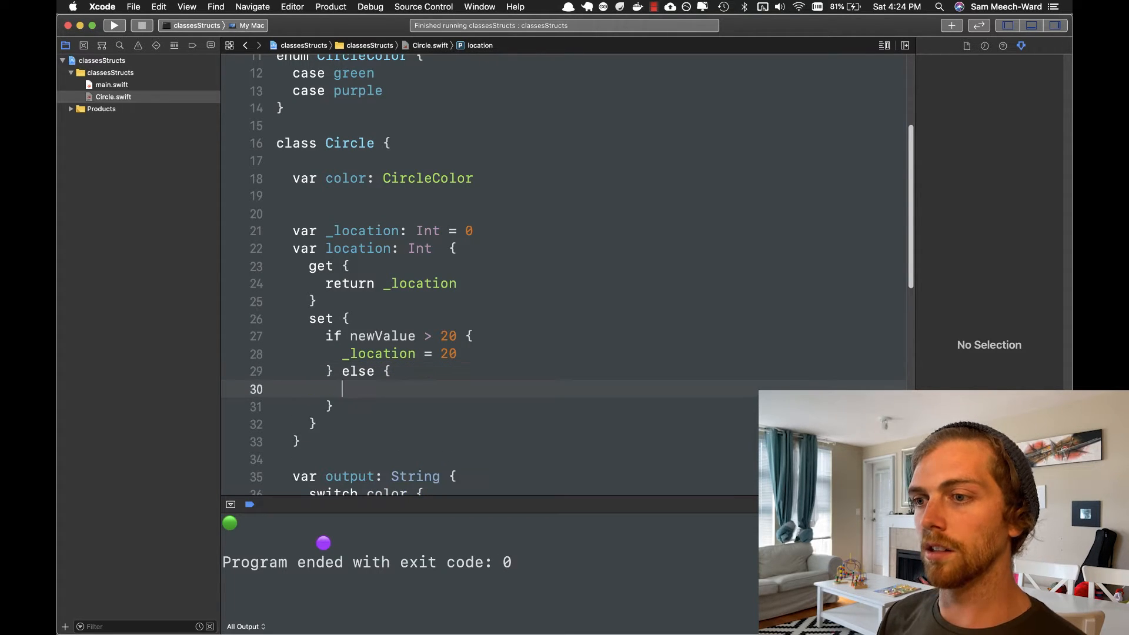
type("_location = new")
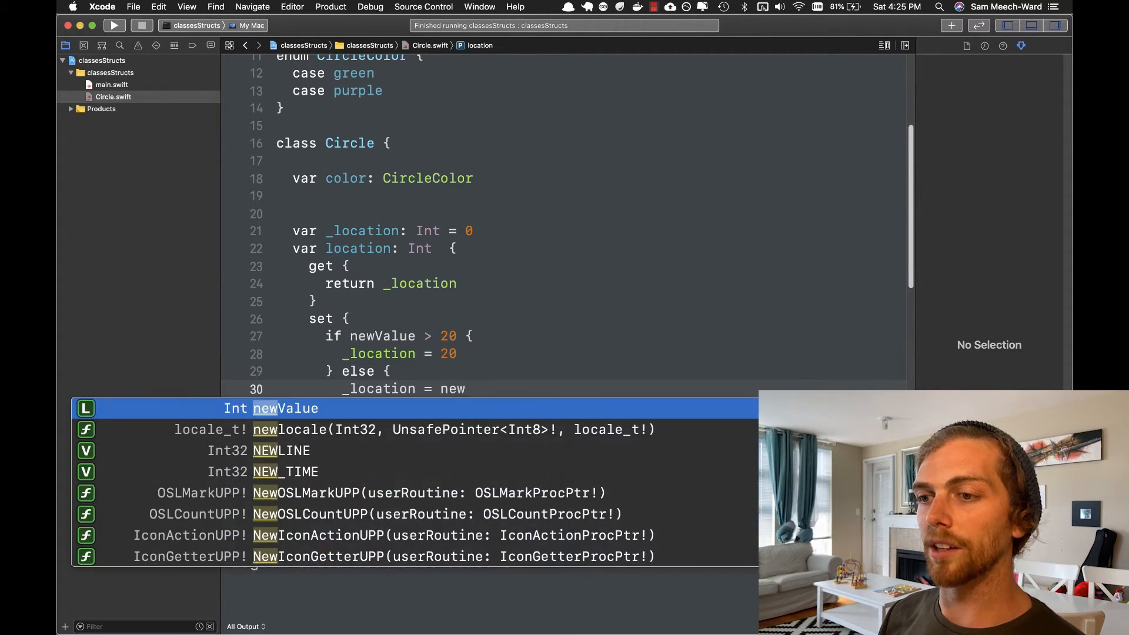
key("Return")
left_click(457, 368)
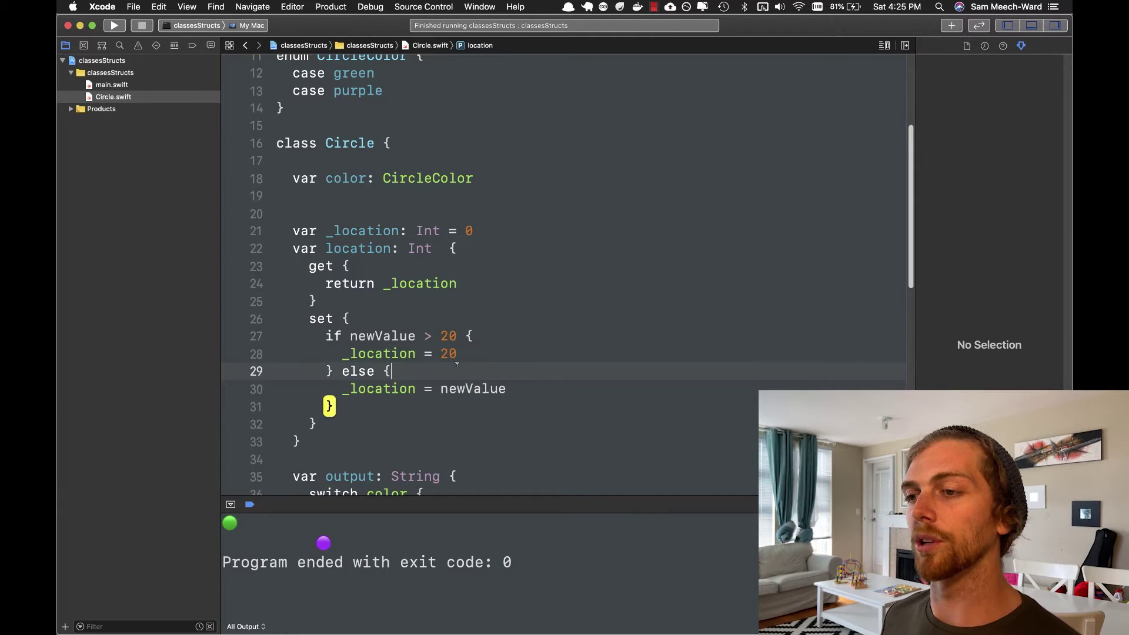
Run main.swift with circle2.location = 100 and revisit the cap of 20 in the setter
left_click(111, 84)
double_click(362, 291)
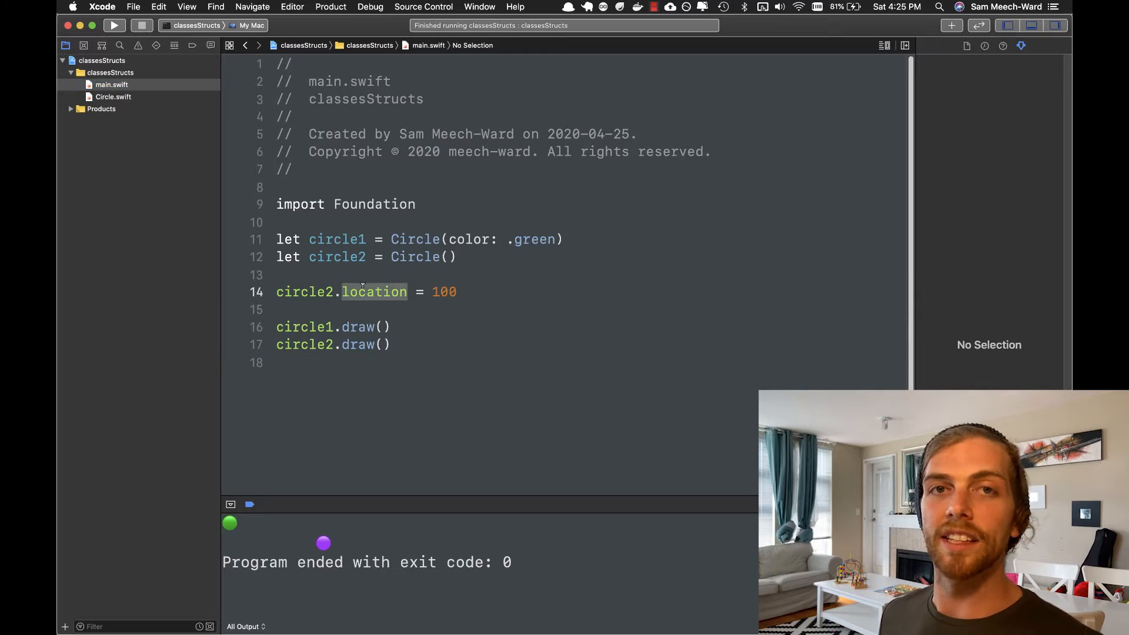
key("super+r")
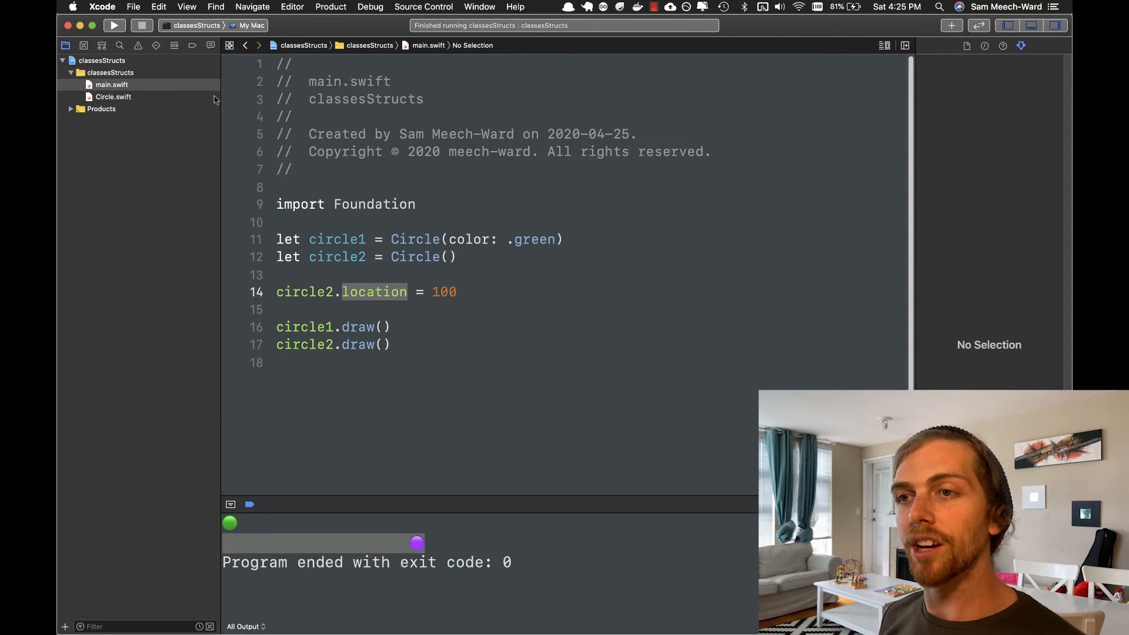
left_click(113, 96)
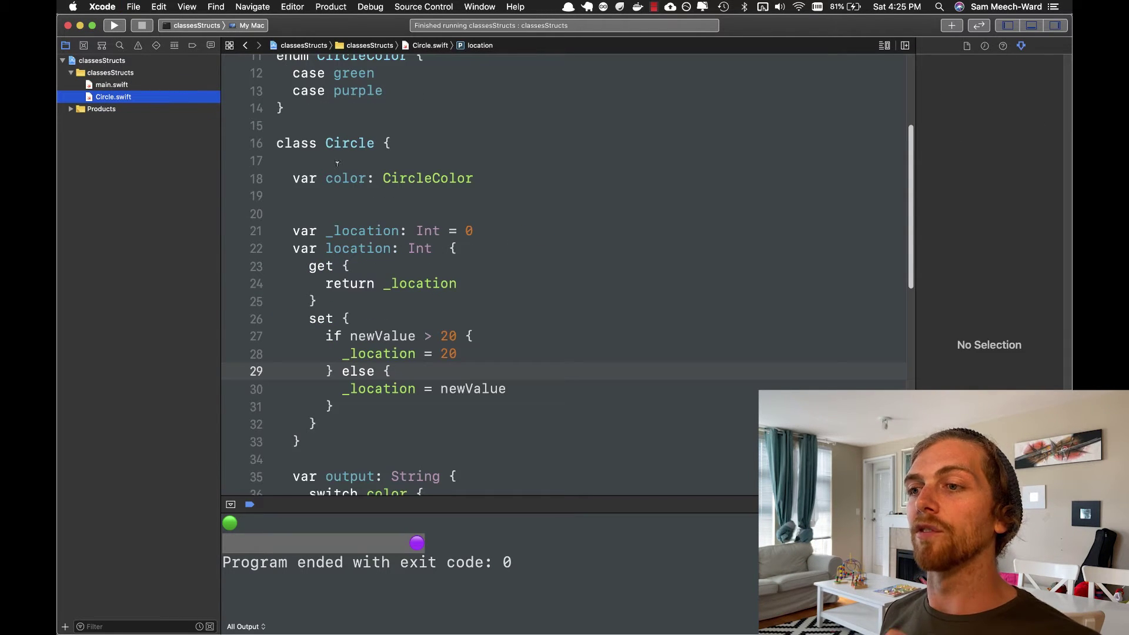
left_click(489, 337)
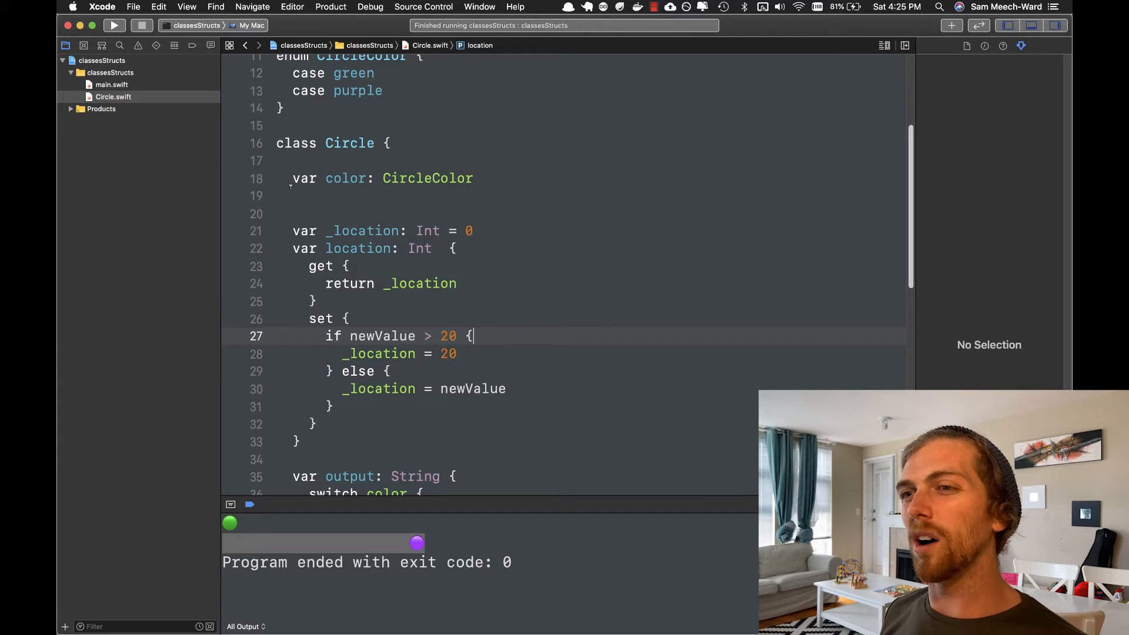
Change line 14 to circle2._location = 100 and rerun, stopping the earlier build
left_click(111, 85)
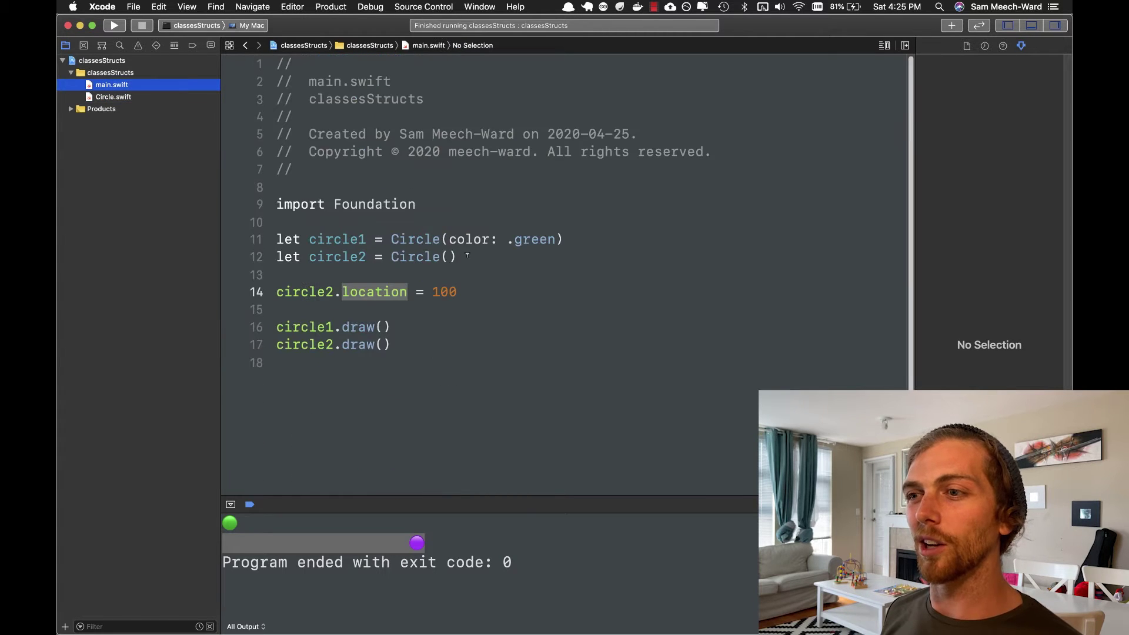
left_click(343, 293)
type("_")
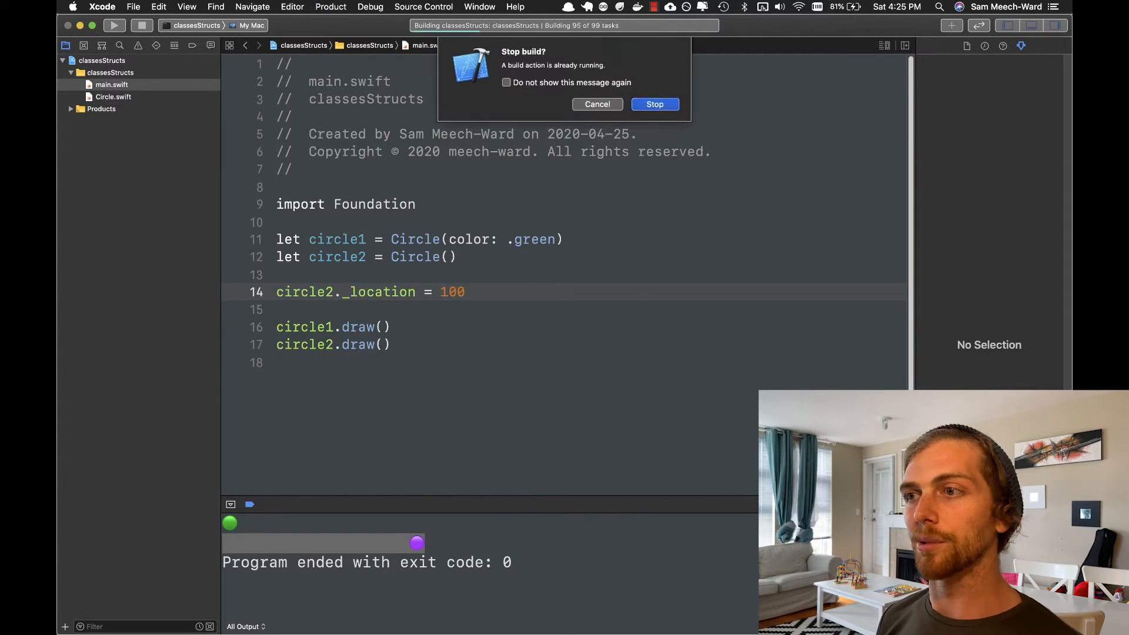
key("ctrl+b")
key("Return")
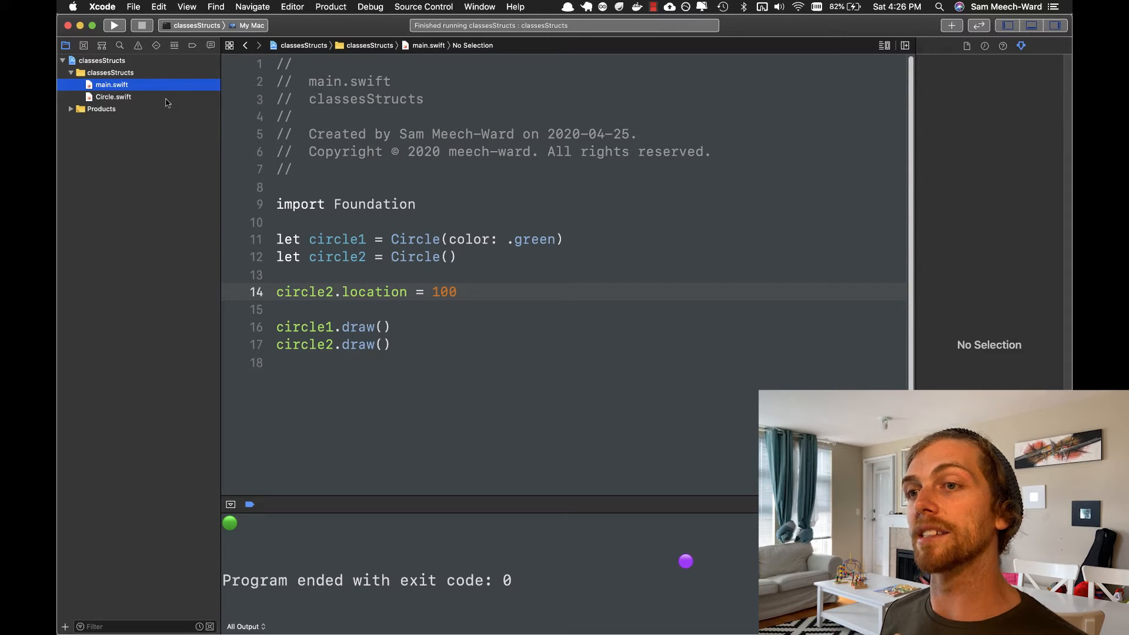
Mark _location as private in Circle.swift
left_click(166, 98)
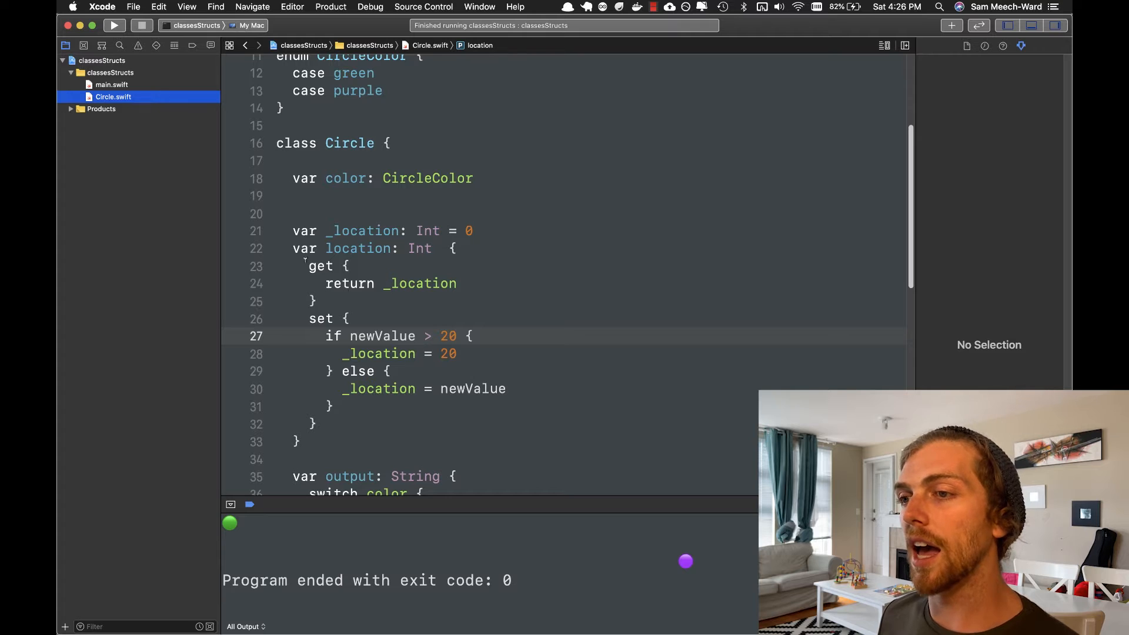
left_click(294, 231)
type("private")
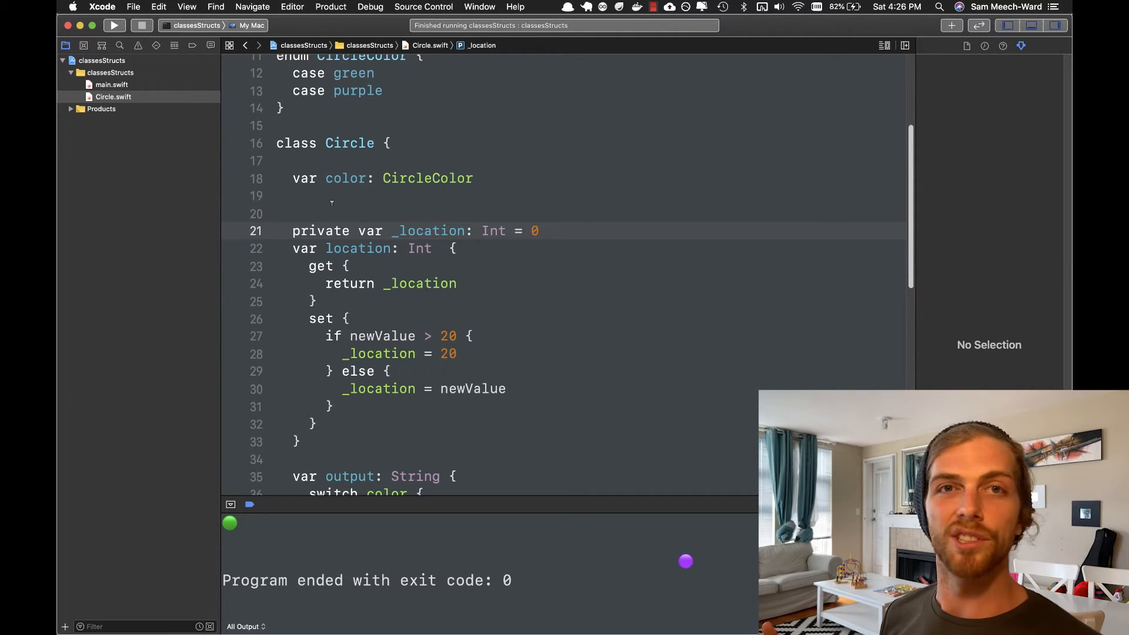
left_click(353, 301)
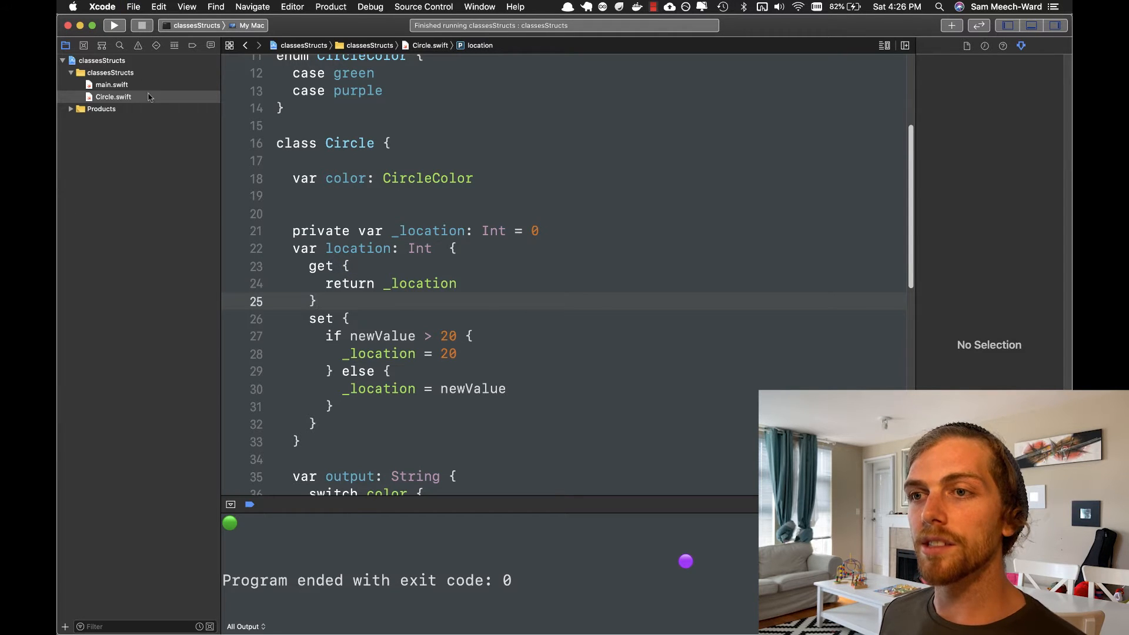
Build main.swift with the direct circle2._location assignment to show the access error
left_click(111, 84)
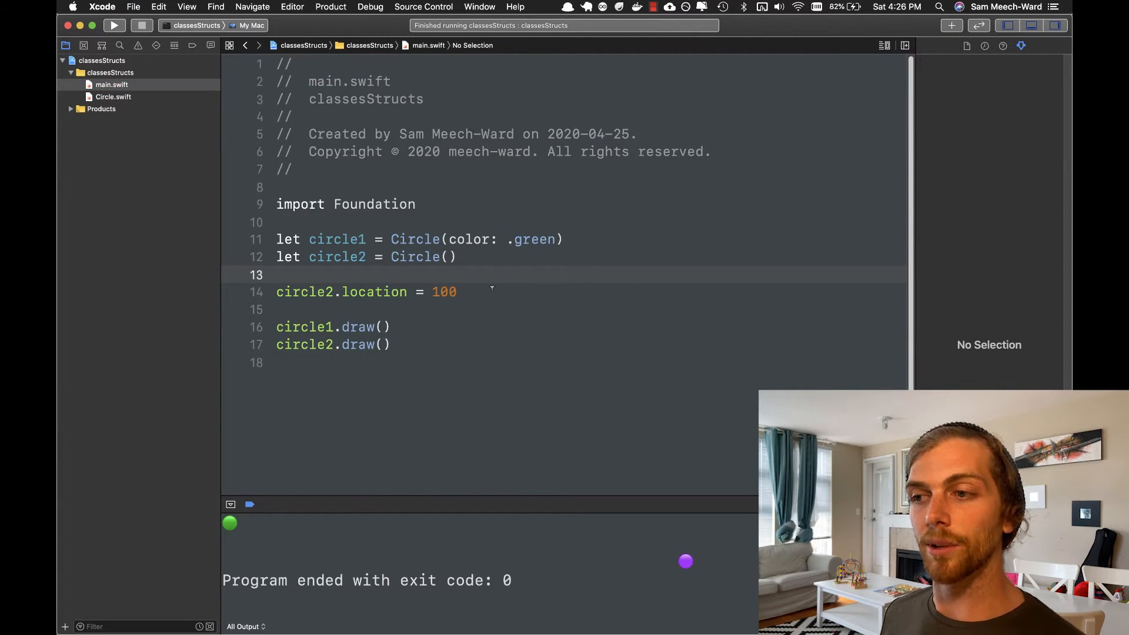
double_click(444, 292)
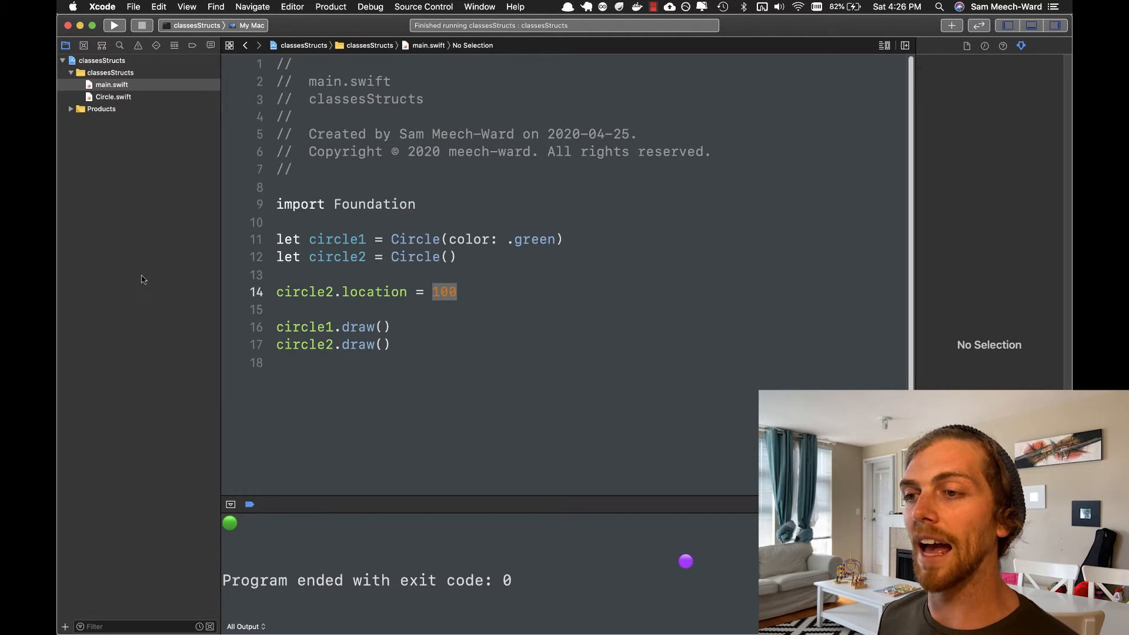
type("_")
key("super+b")
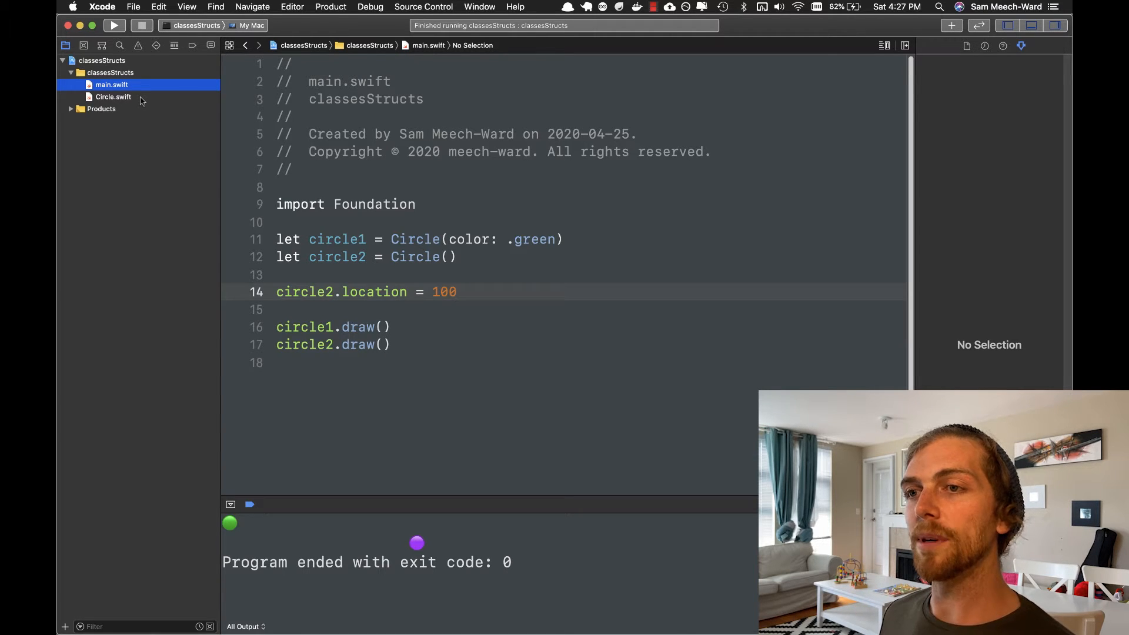
Add 'static var maxLocation = 20' inside the Circle class and copy its name
left_click(113, 96)
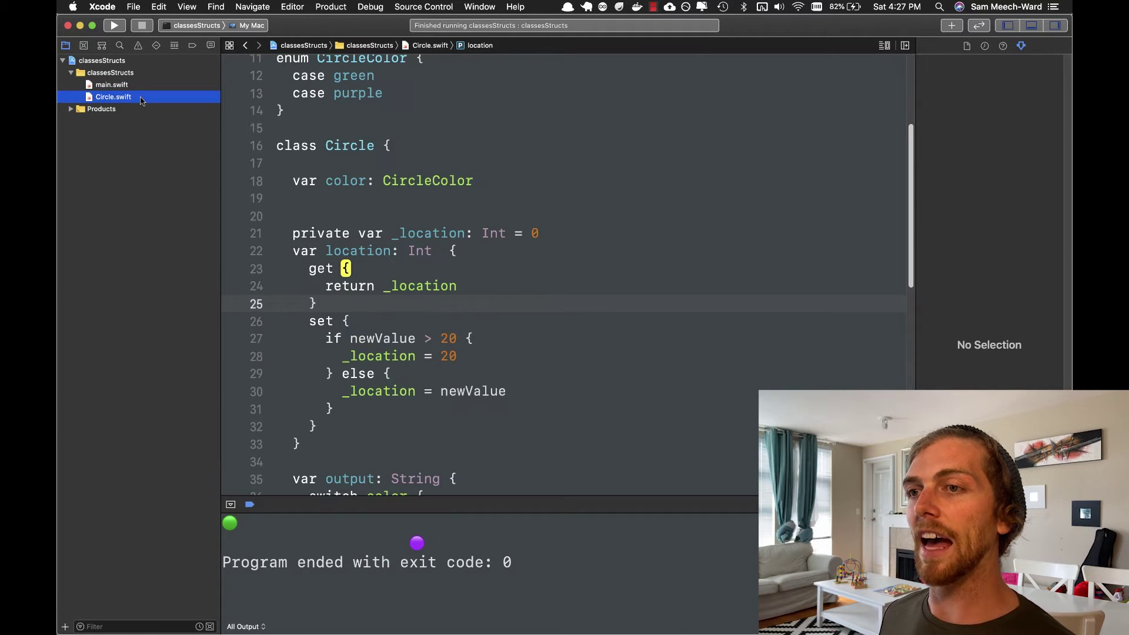
double_click(447, 338)
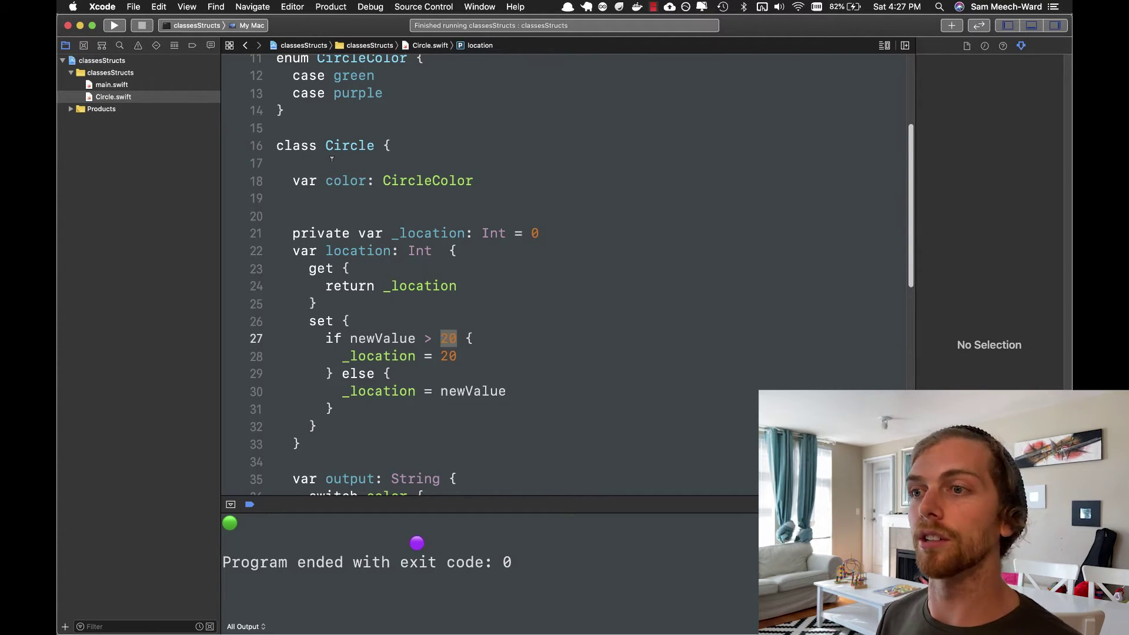
left_click(331, 163)
key("Return")
key("Return")
key("Up")
type("static var maxLocation")
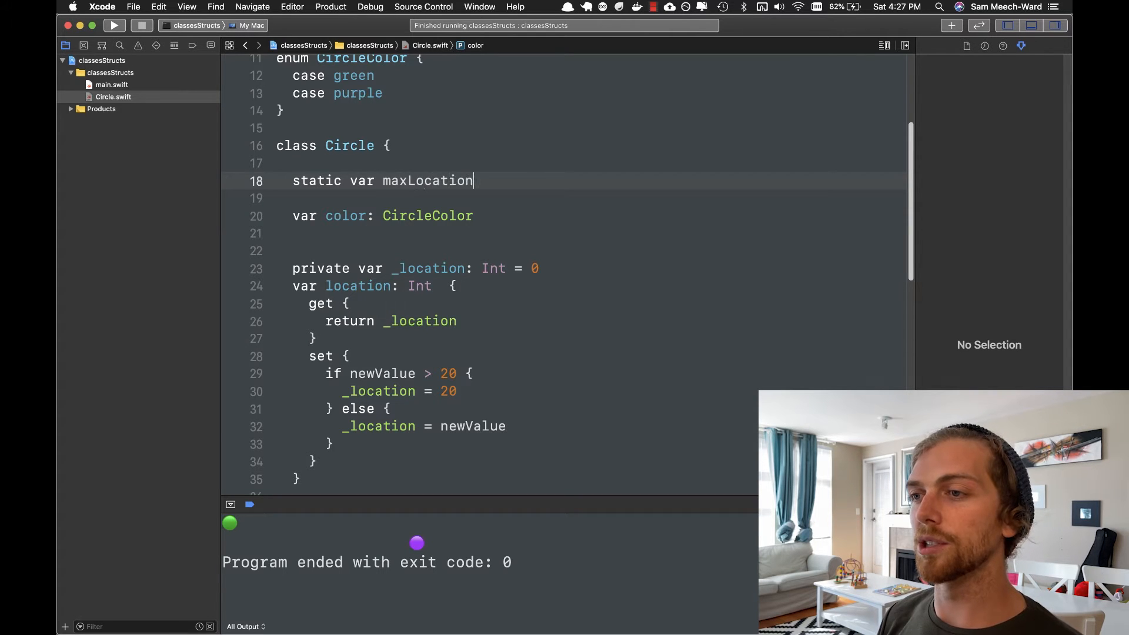
type(" = 20")
double_click(441, 181)
key("super+c")
Replace both hard-coded 20s in the location setter with Self.maxLocation
left_click(371, 462)
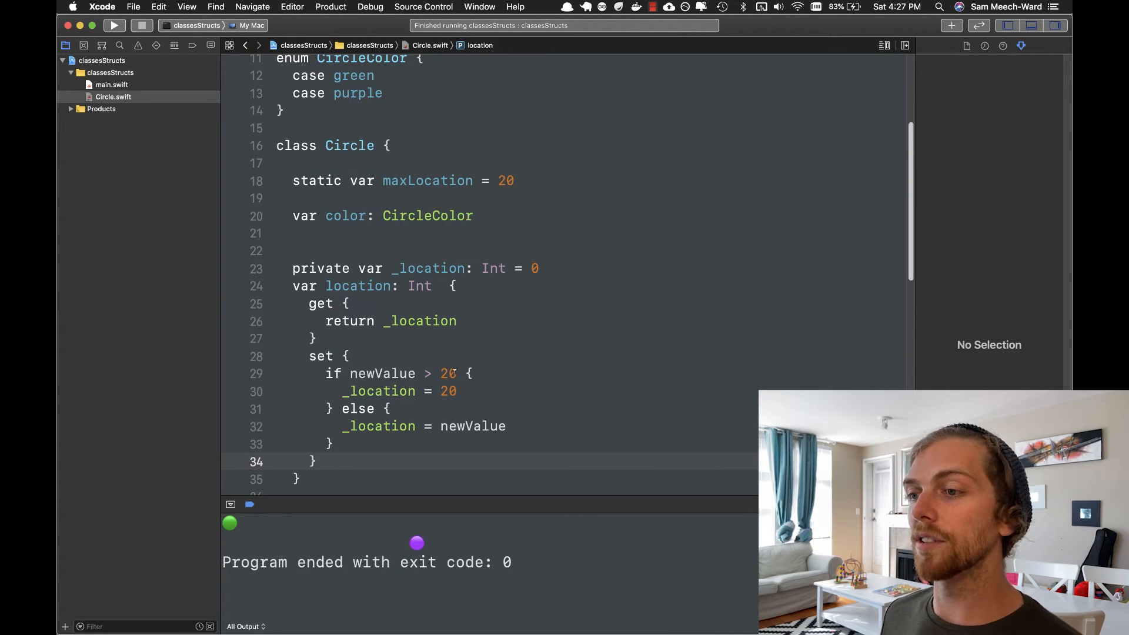
double_click(449, 373)
type("Sel")
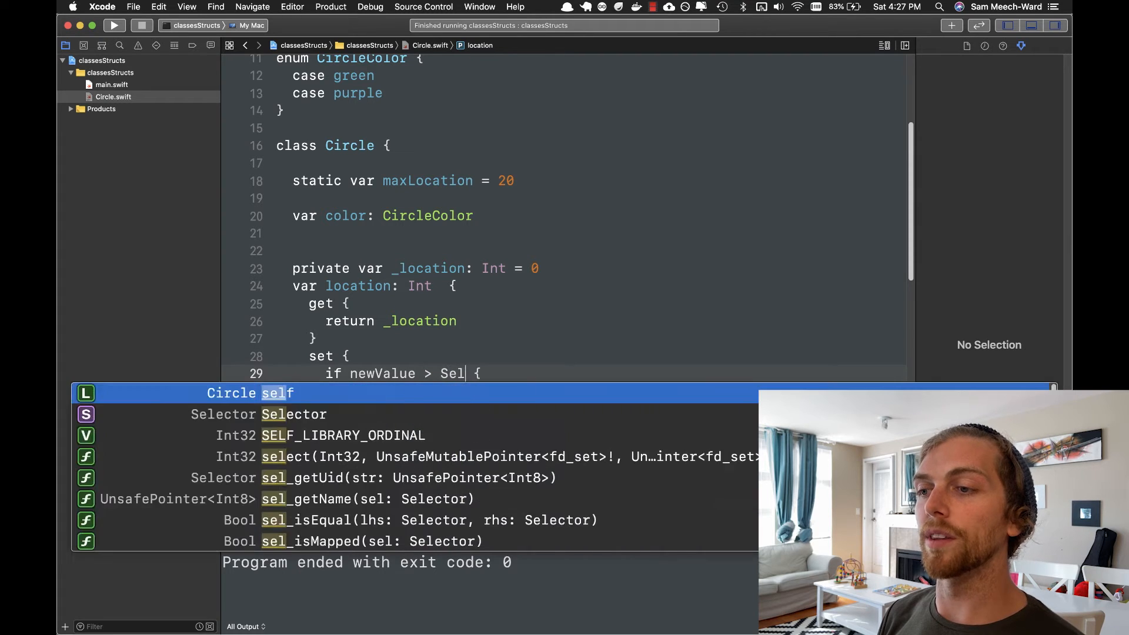
type("f")
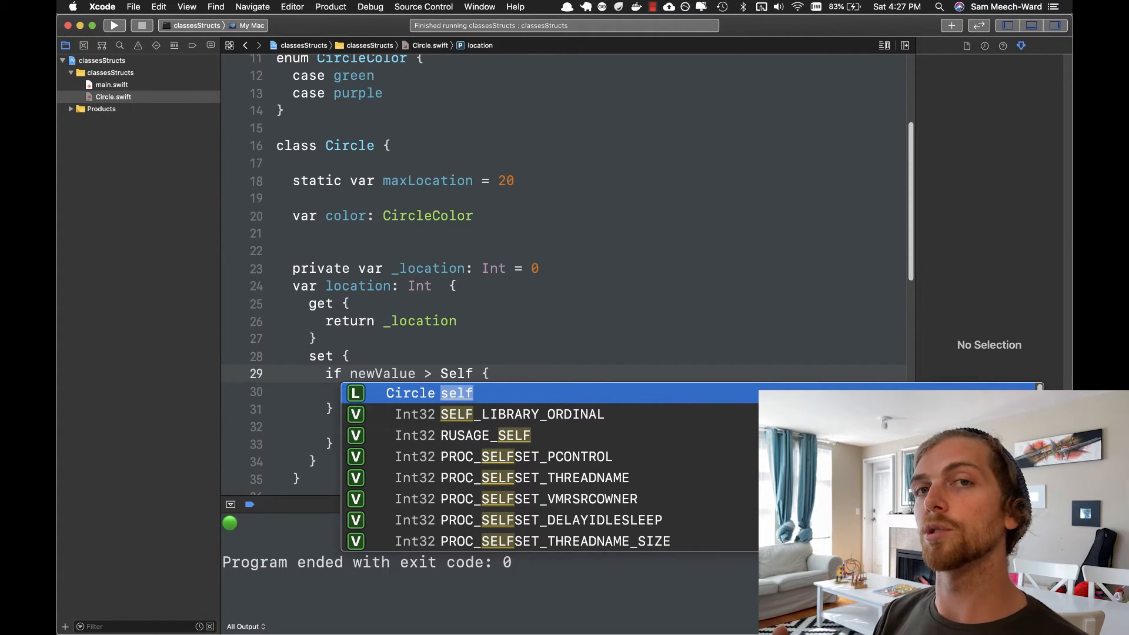
type(".maxLocation")
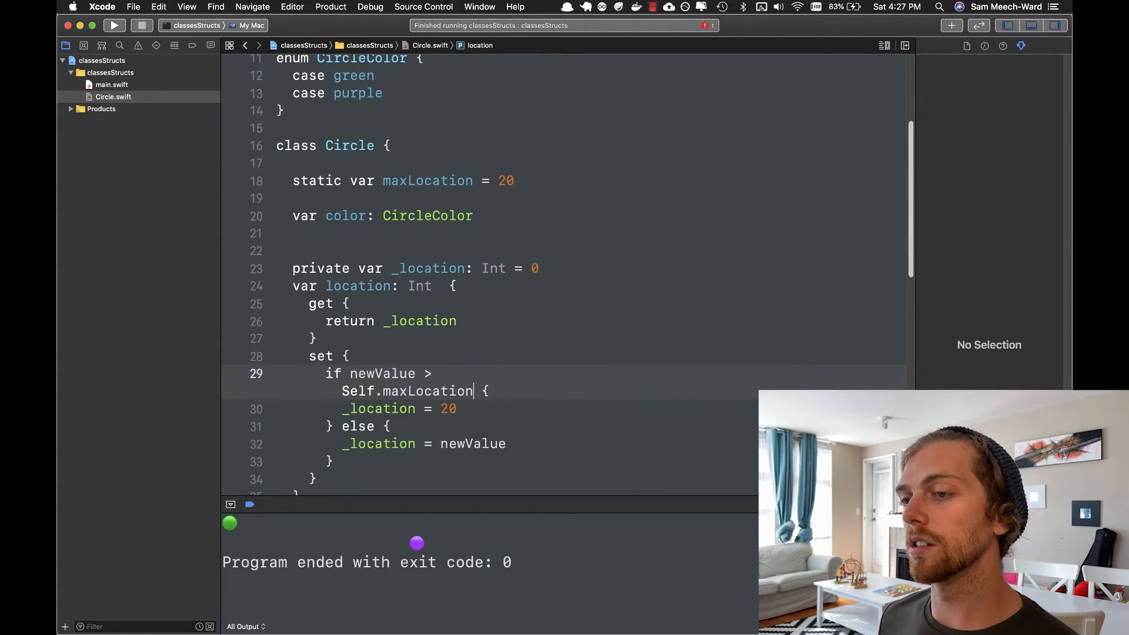
left_click(448, 411)
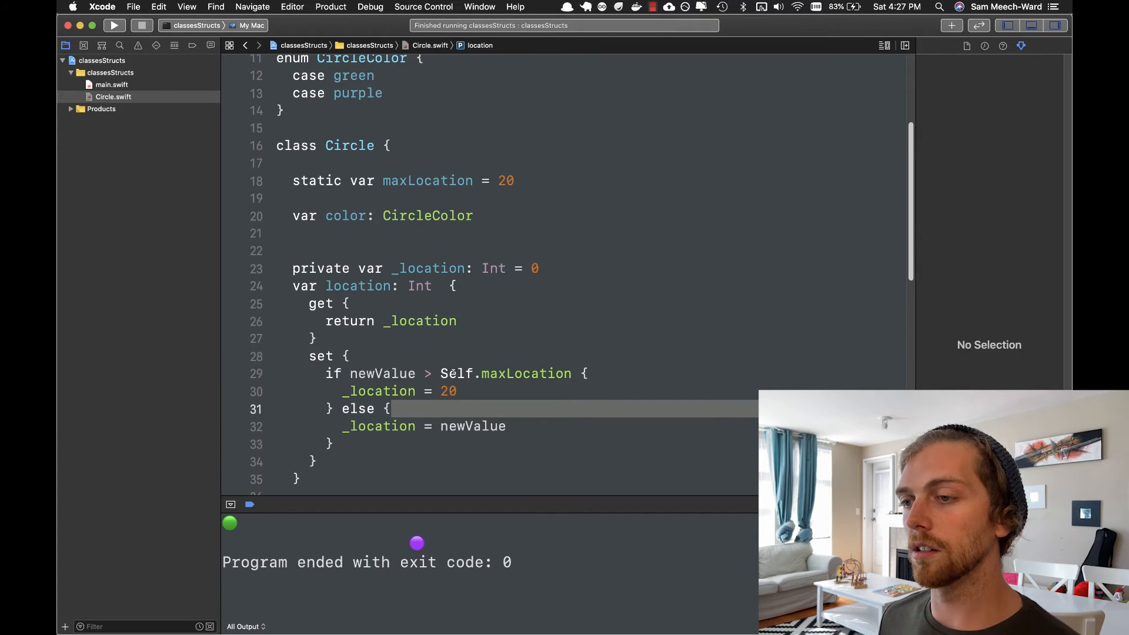
double_click(448, 391)
type("sel")
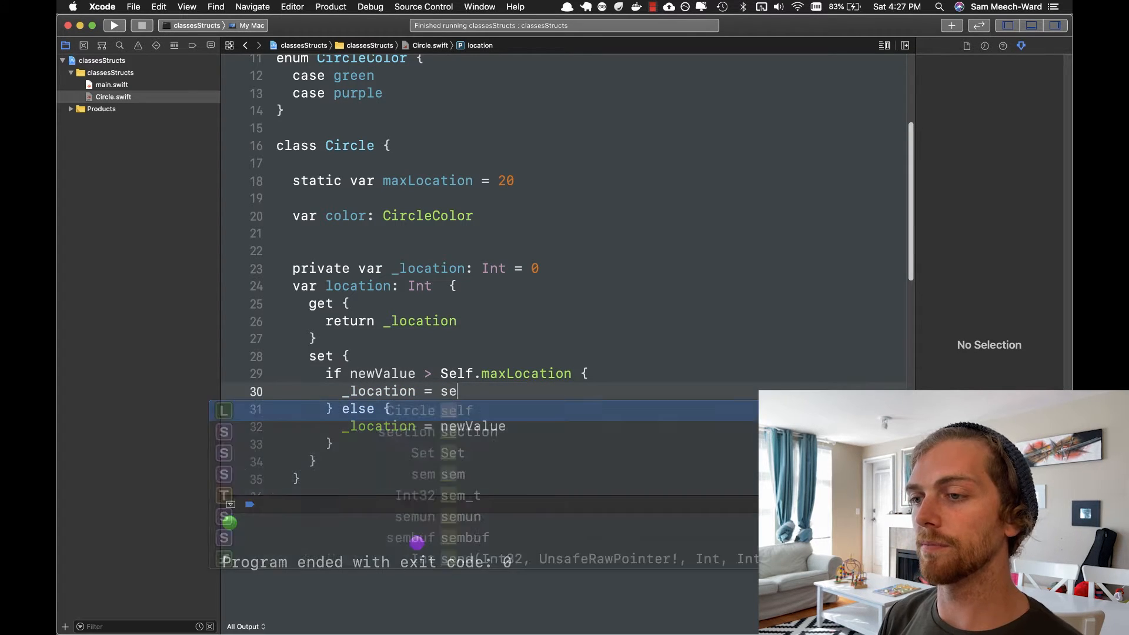
key("BackSpace")
key("BackSpace")
key("BackSpace")
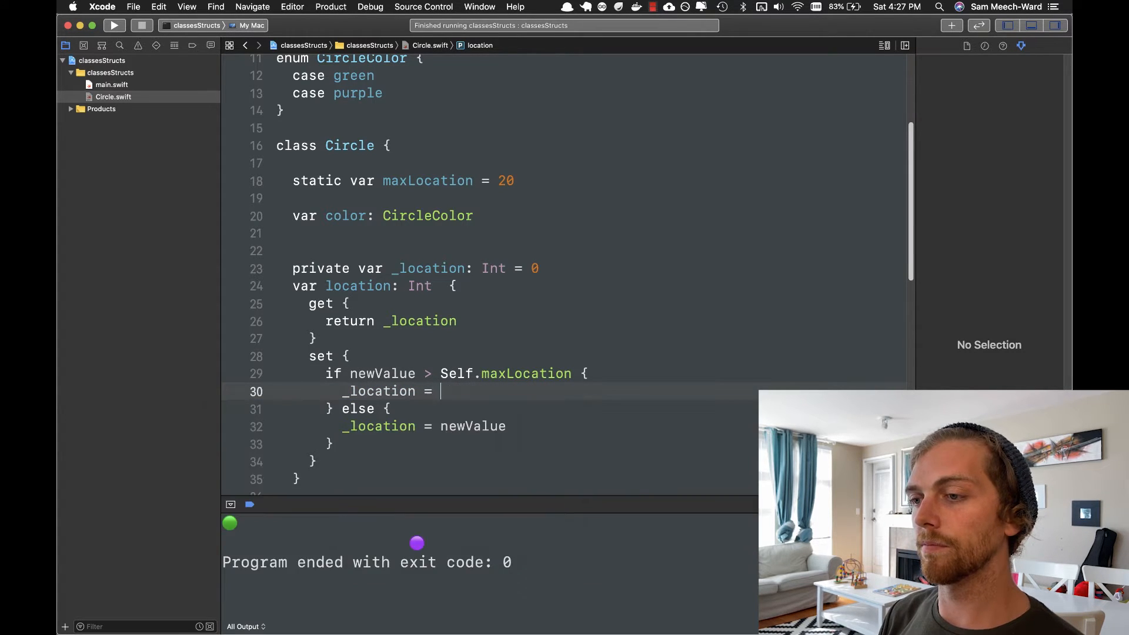
type("Self.maxLocation")
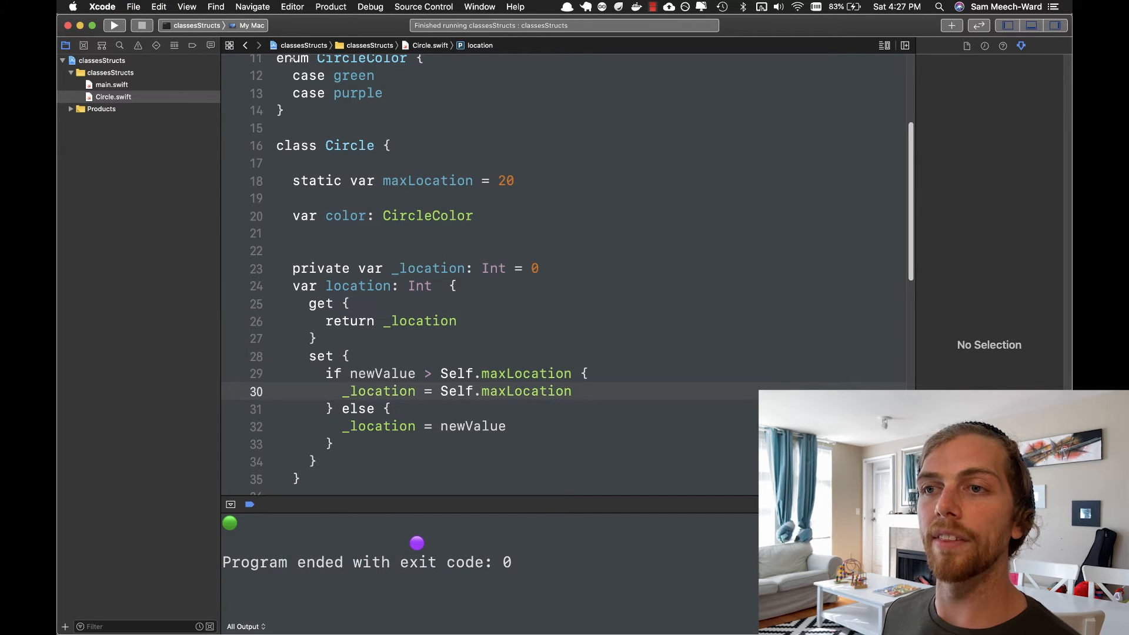
Add Circle.maxLocation = 2 above circle2.location = 100 in main.swift
left_click(160, 86)
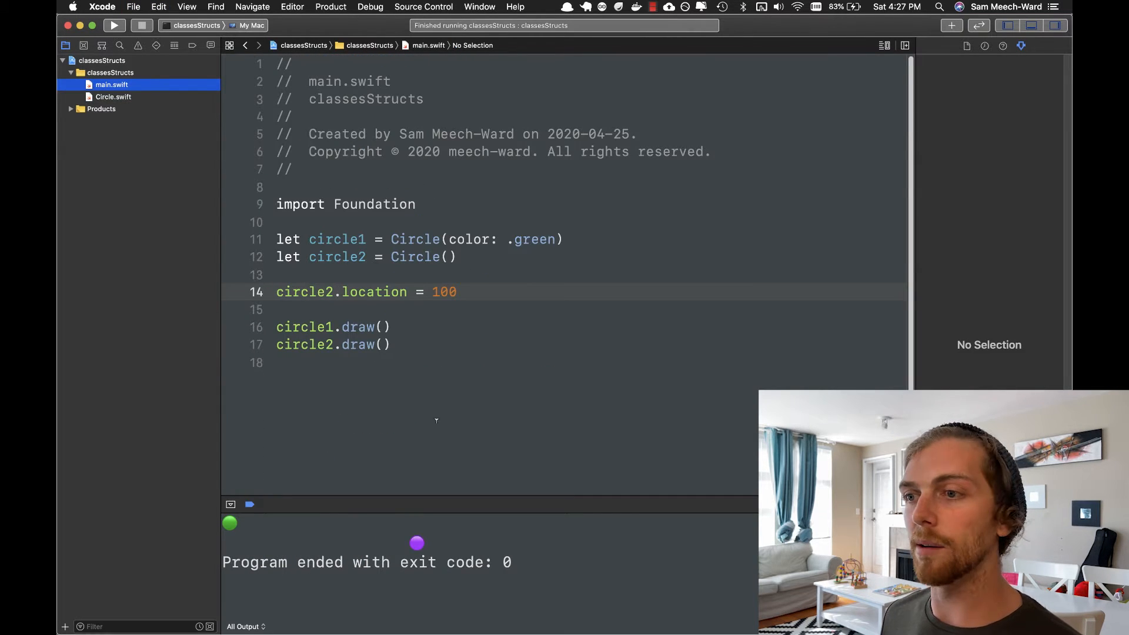
left_click(530, 309)
double_click(413, 256)
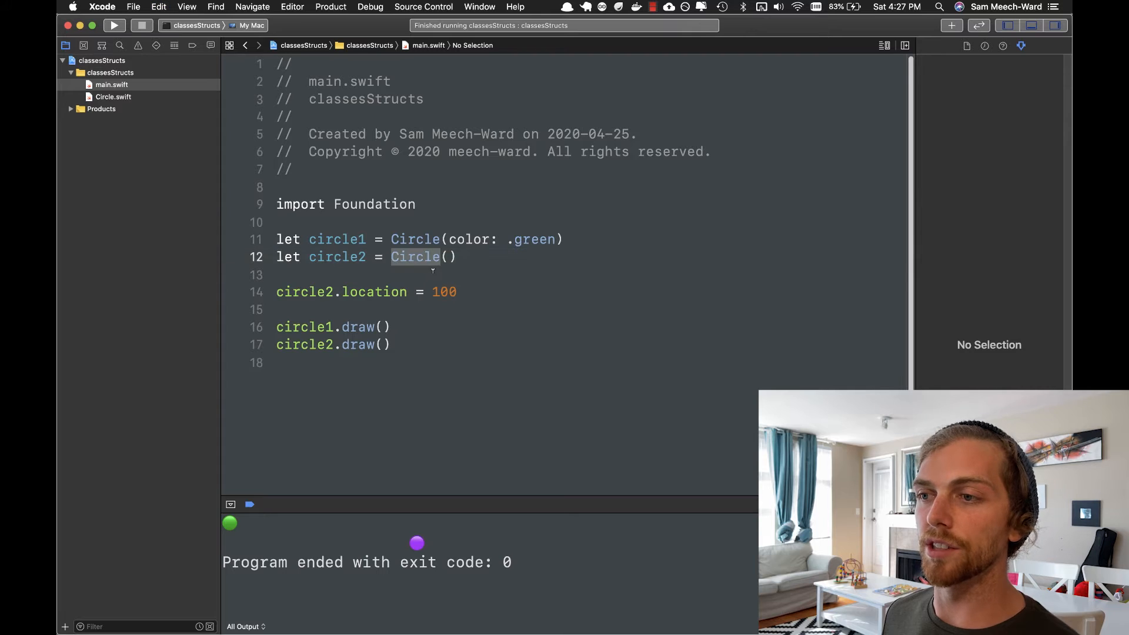
left_click(530, 274)
key("Return")
type("Circle.")
key("Return")
type("= ")
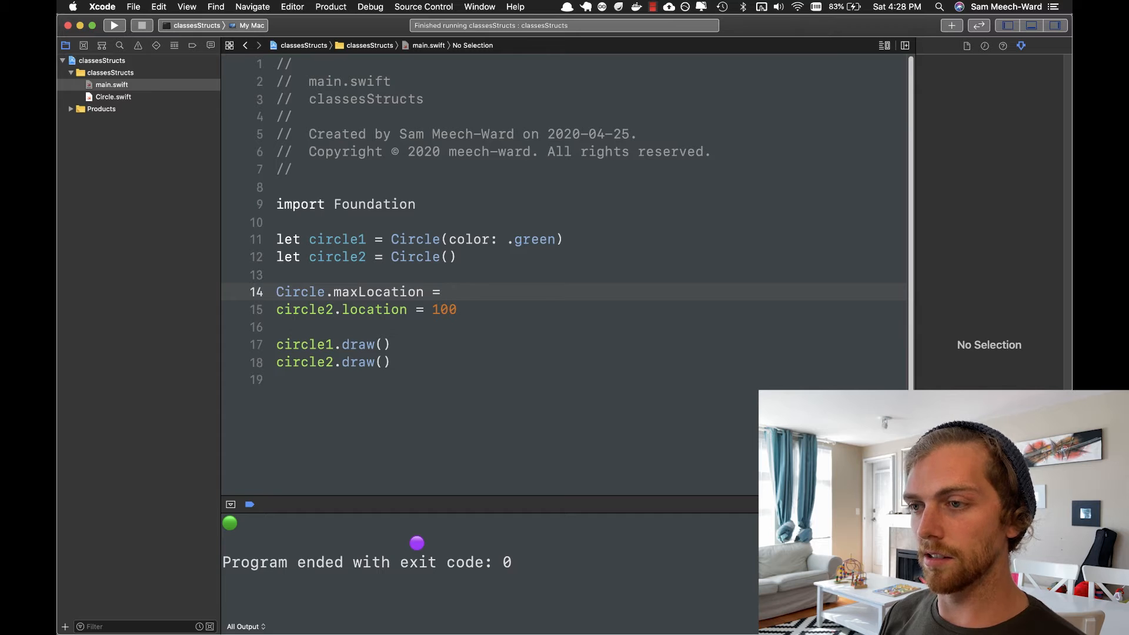
type("2")
Run to see the purple circle barely indented, then return to Circle.swift
key("super+r")
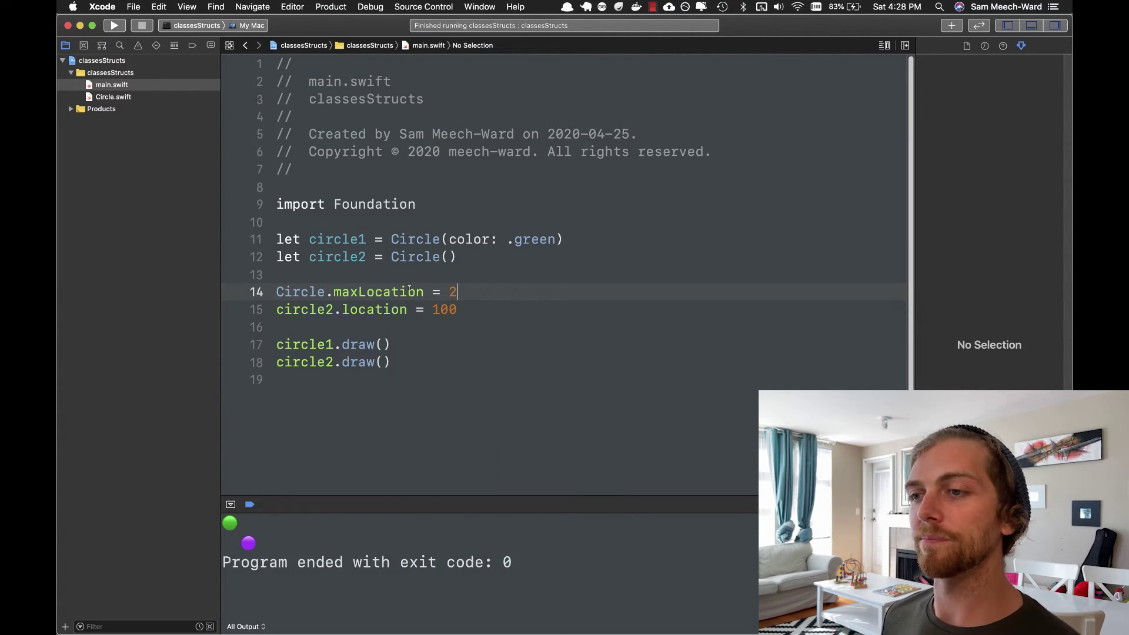
key("Down")
key("Down")
left_click(155, 97)
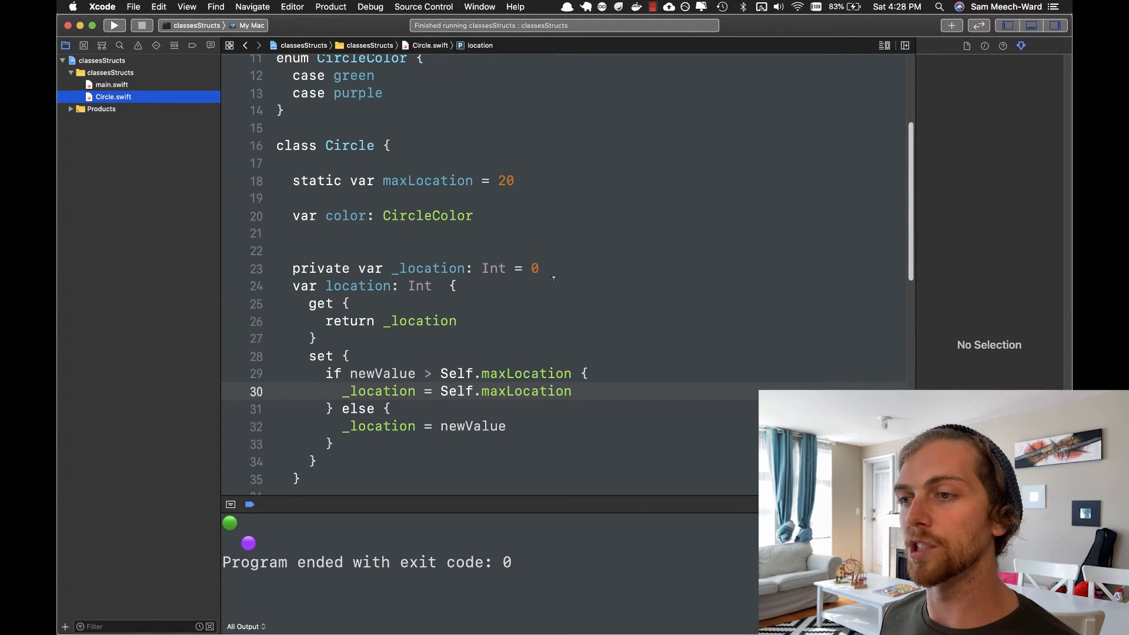
scroll(500, 261, "down", 1)
mouse_move(540, 266)
left_mouse_down()
mouse_move(293, 265)
mouse_move(296, 282)
left_mouse_up()
left_click(593, 313)
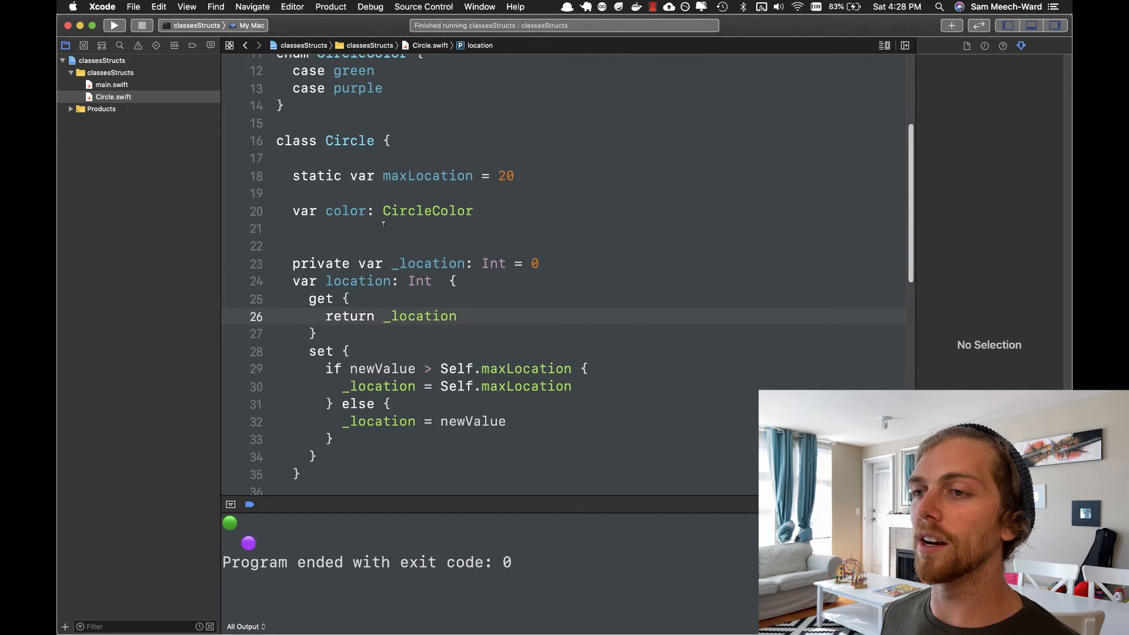
scroll(501, 265, "down", 5)
scroll(501, 265, "down", 5)
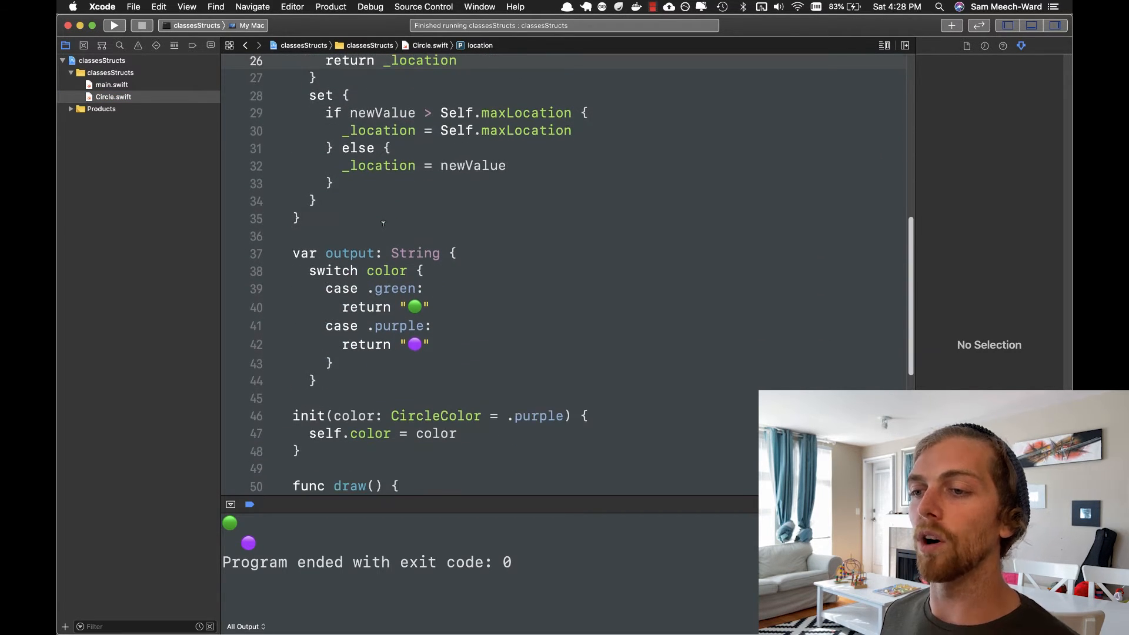
scroll(386, 227, "up", 4)
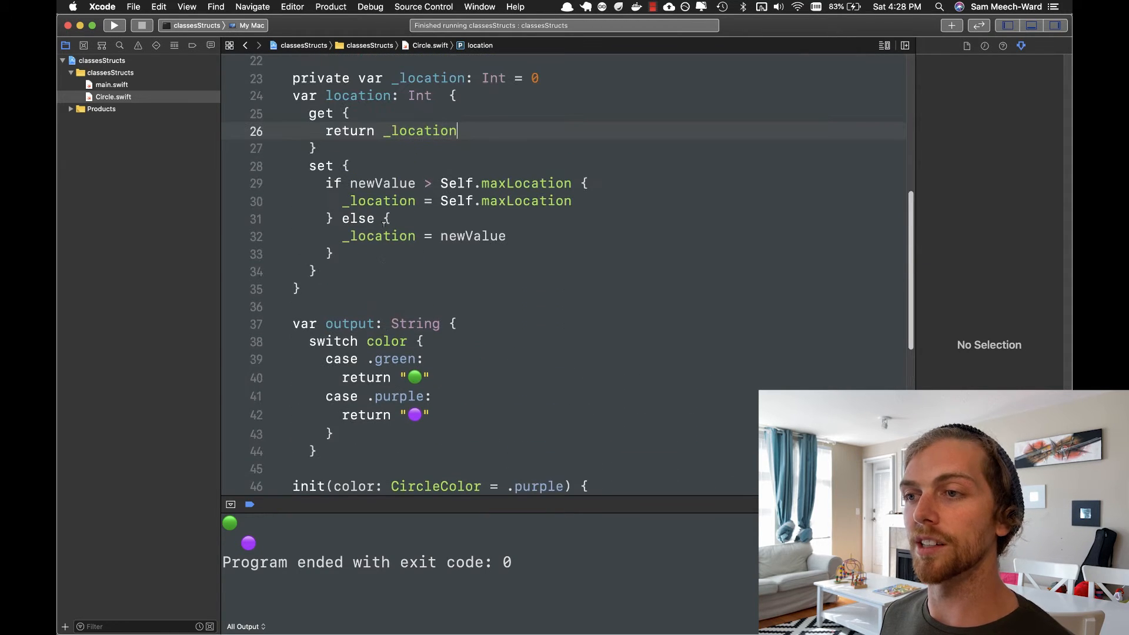
scroll(386, 226, "up", 3)
scroll(386, 226, "up", 3)
scroll(385, 227, "up", 3)
Change Circle from class to struct and build main.swift, hitting the let-constant error
double_click(297, 187)
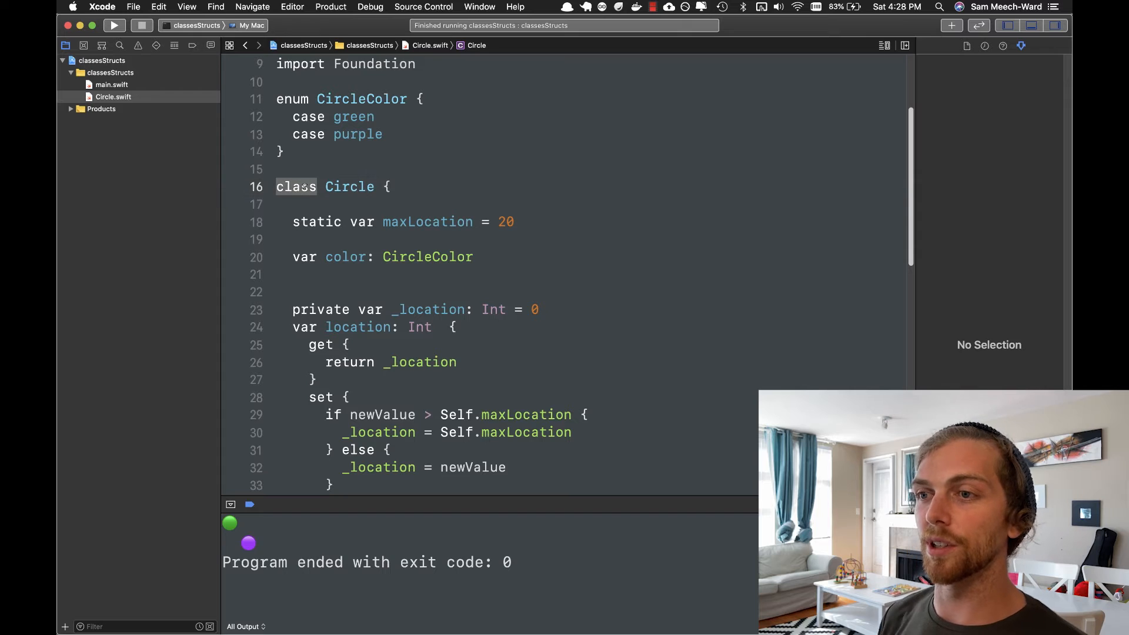
type("struct")
key("Escape")
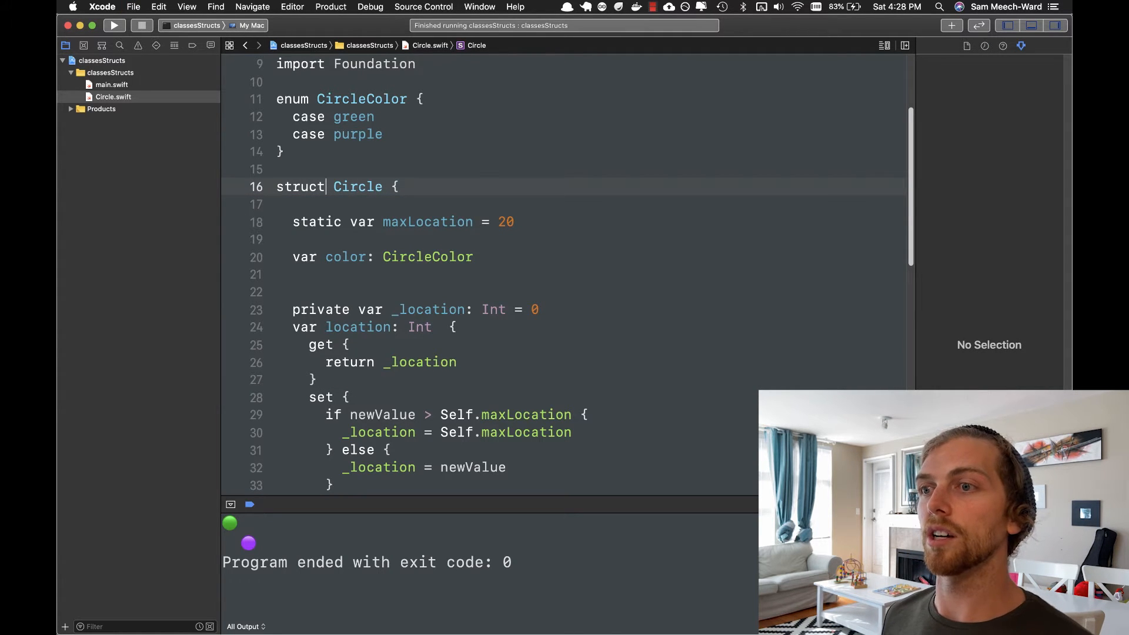
scroll(331, 209, "down", 2)
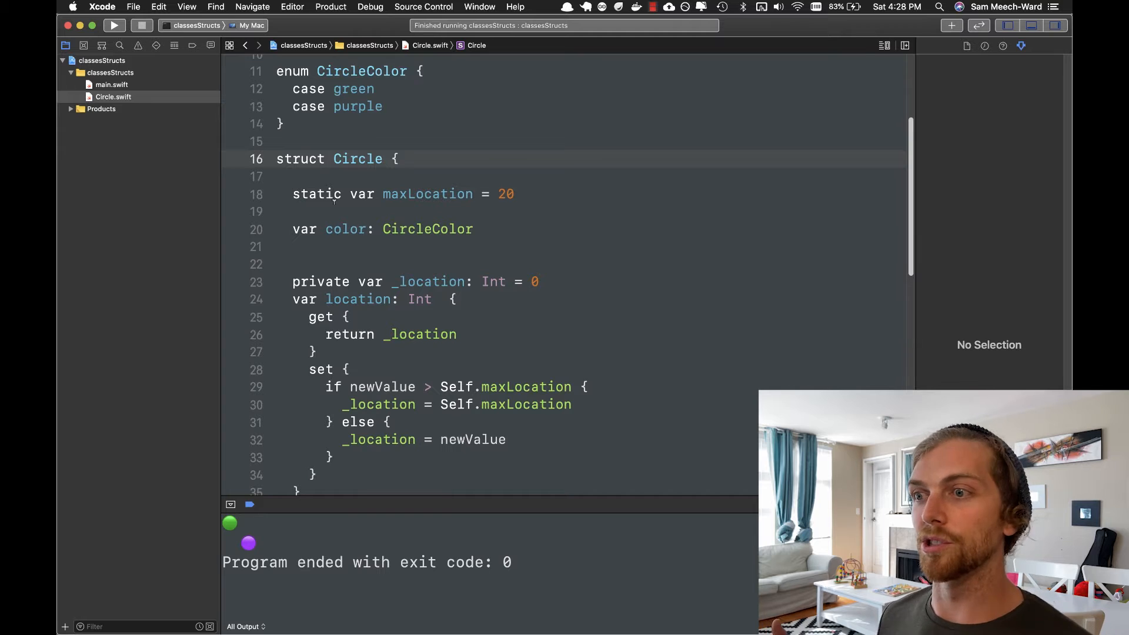
left_click(565, 210)
left_click(112, 84)
left_click(553, 273)
key("super+b")
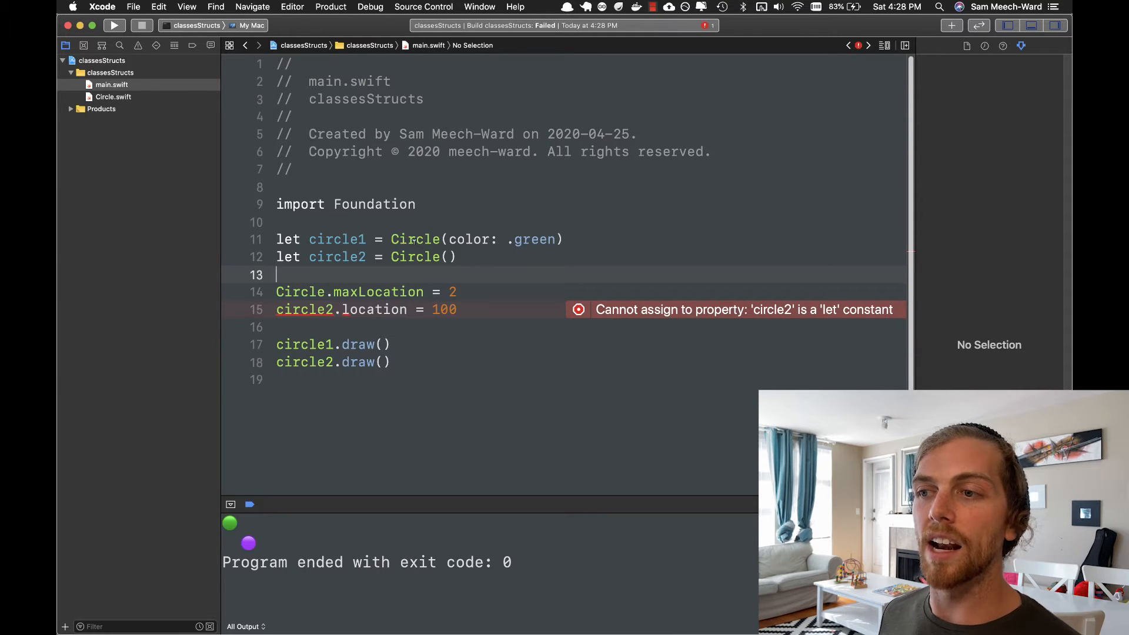
Point out circle2's let declaration and the location assignment causing the error
left_click(414, 257)
double_click(334, 257)
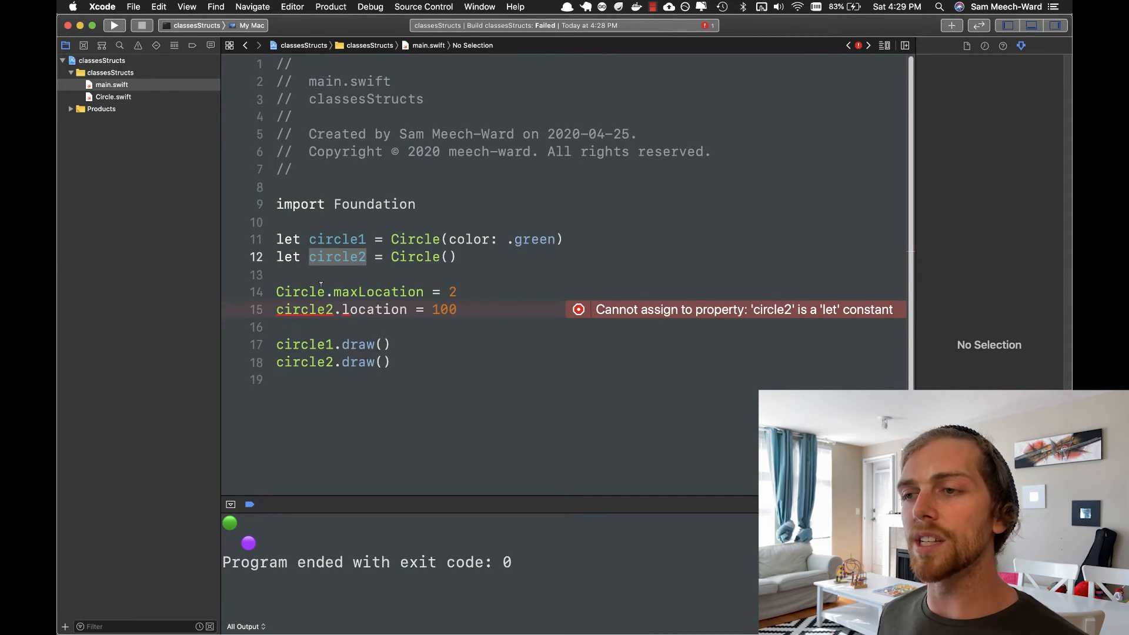
left_click(378, 310)
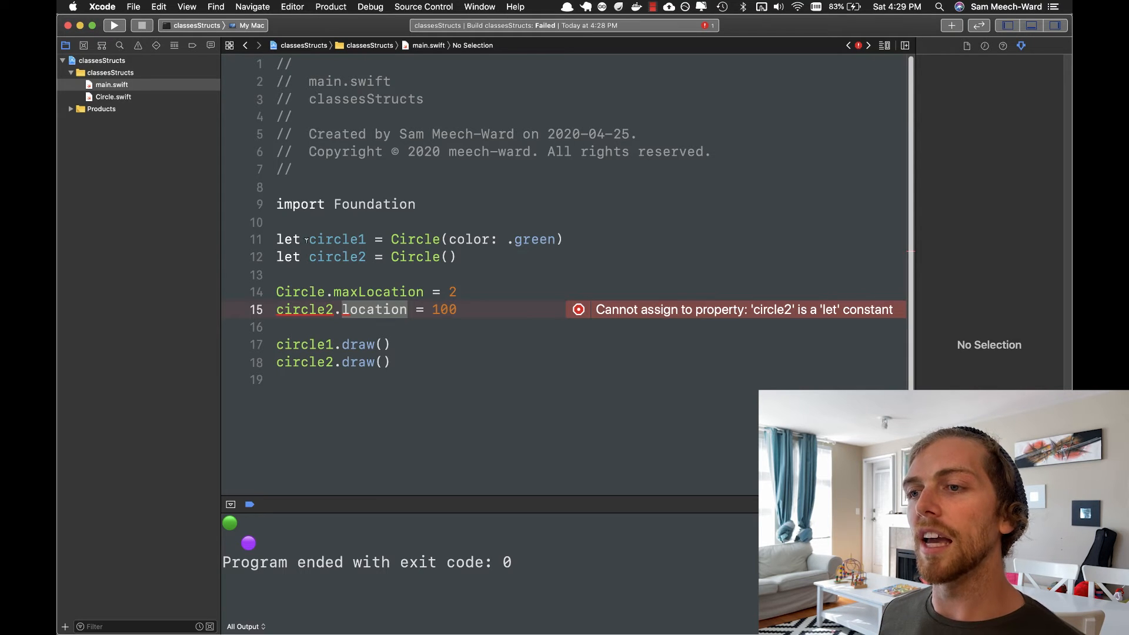
left_click(284, 256)
double_click(337, 257)
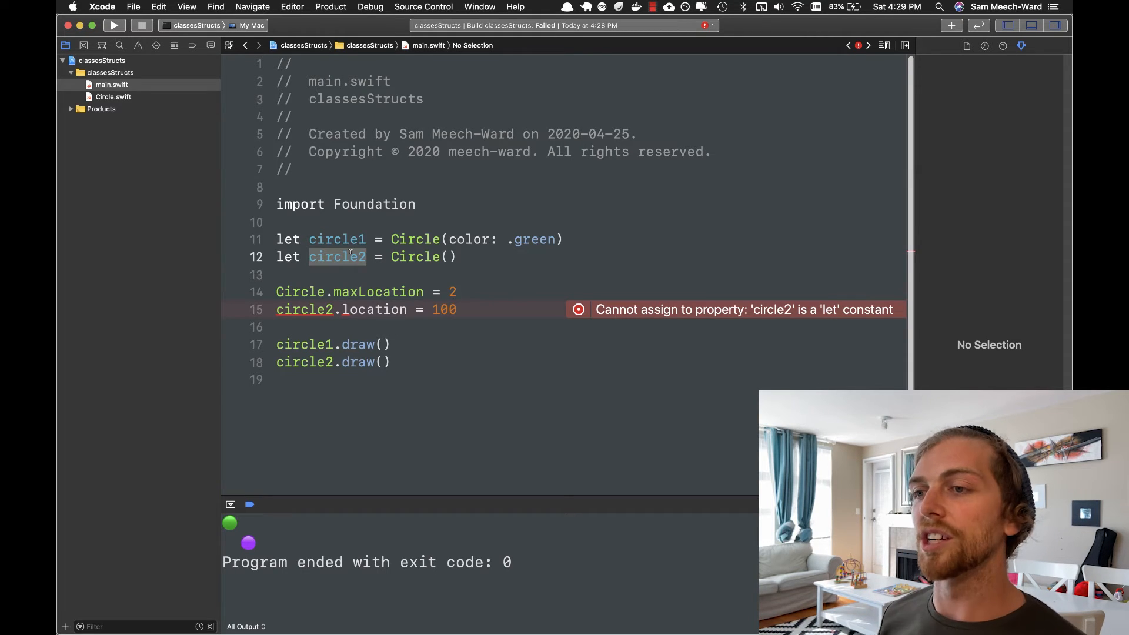
double_click(415, 257)
Change let circle2 to var and run the program again successfully
double_click(288, 257)
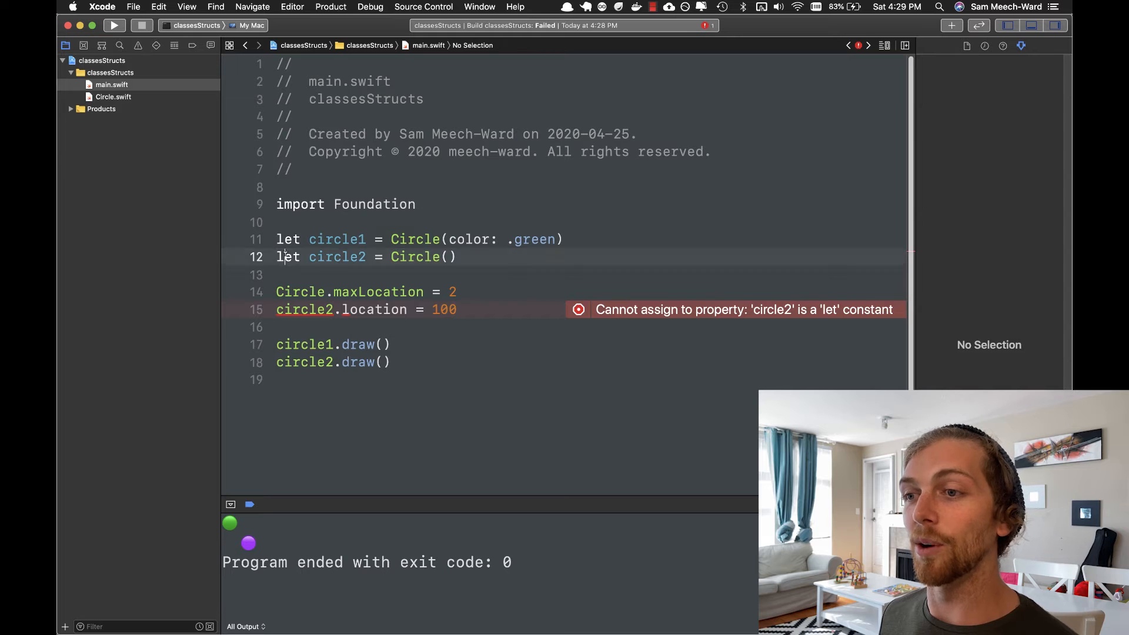
type("var")
left_click(423, 204)
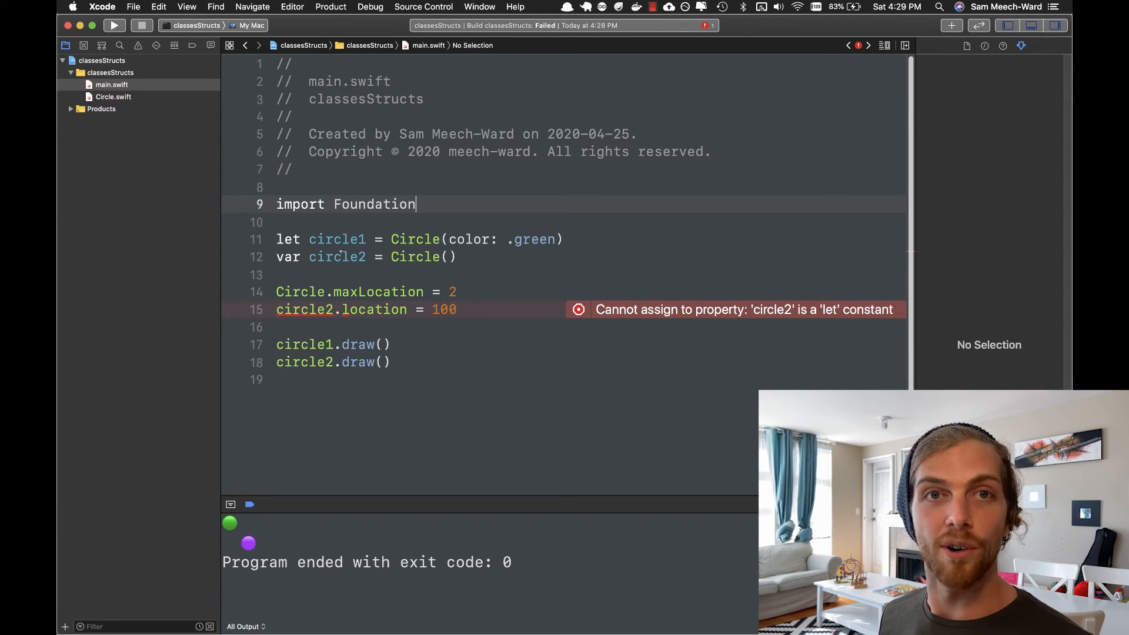
left_click(476, 310)
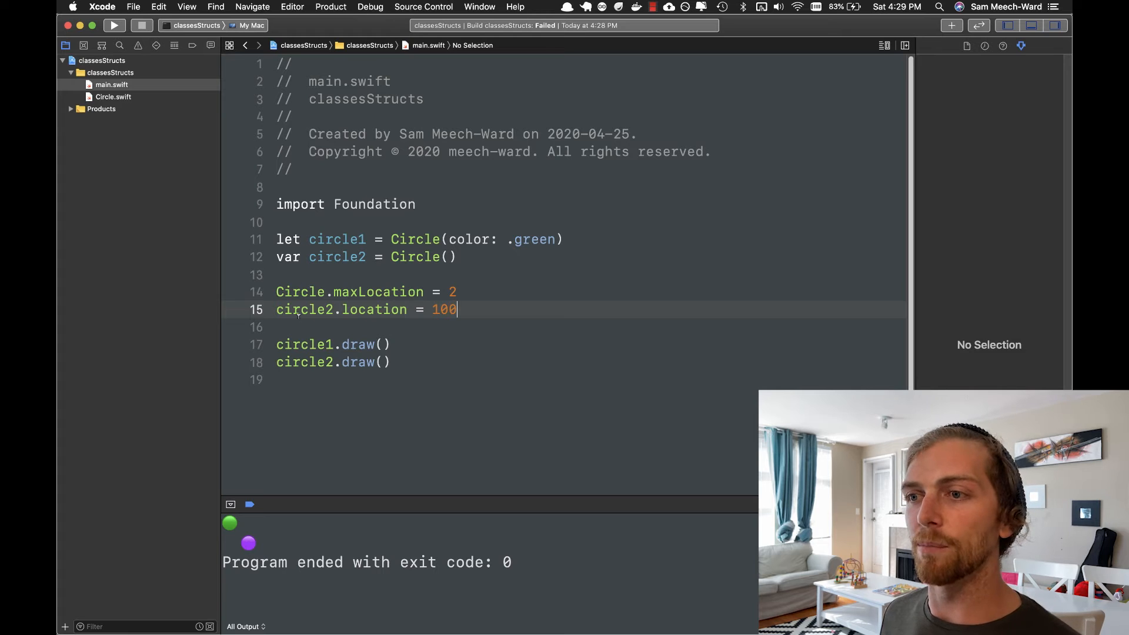
key("super+r")
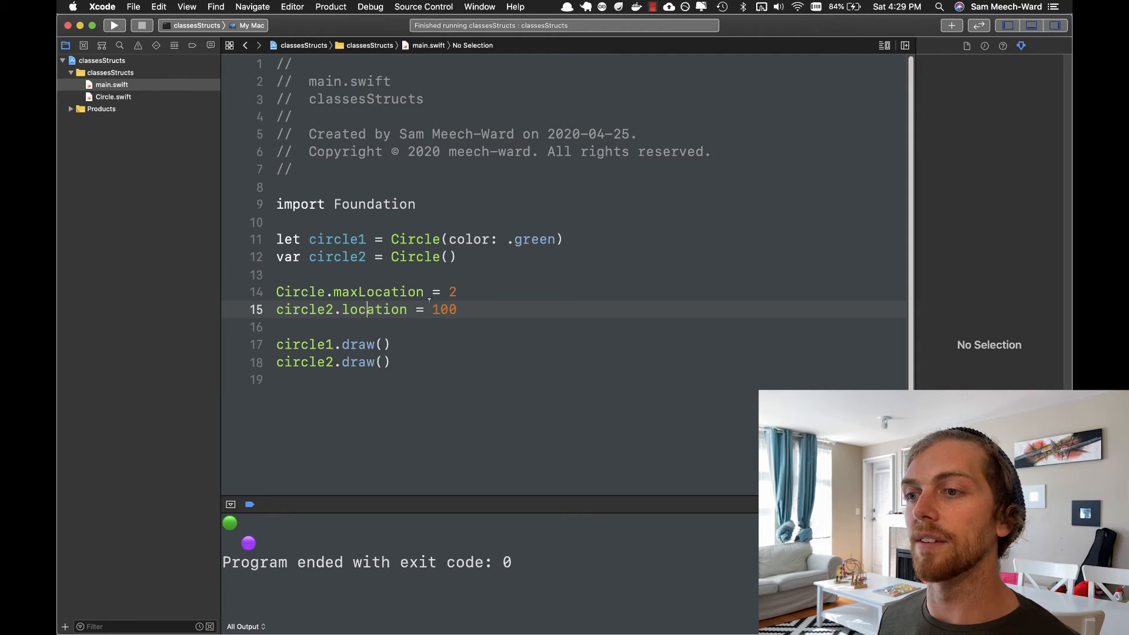
Remove the maxLocation and location lines from main.swift, tidying the circle2 declaration
key("shift+Up")
key("shift+Up")
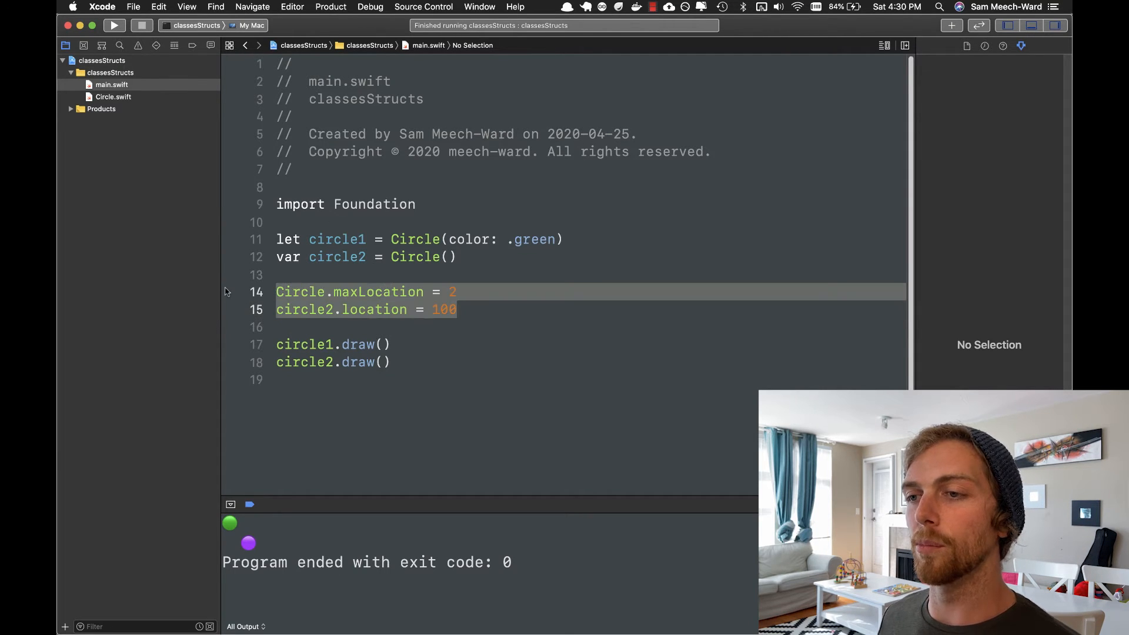
key("BackSpace")
key("BackSpace")
double_click(288, 256)
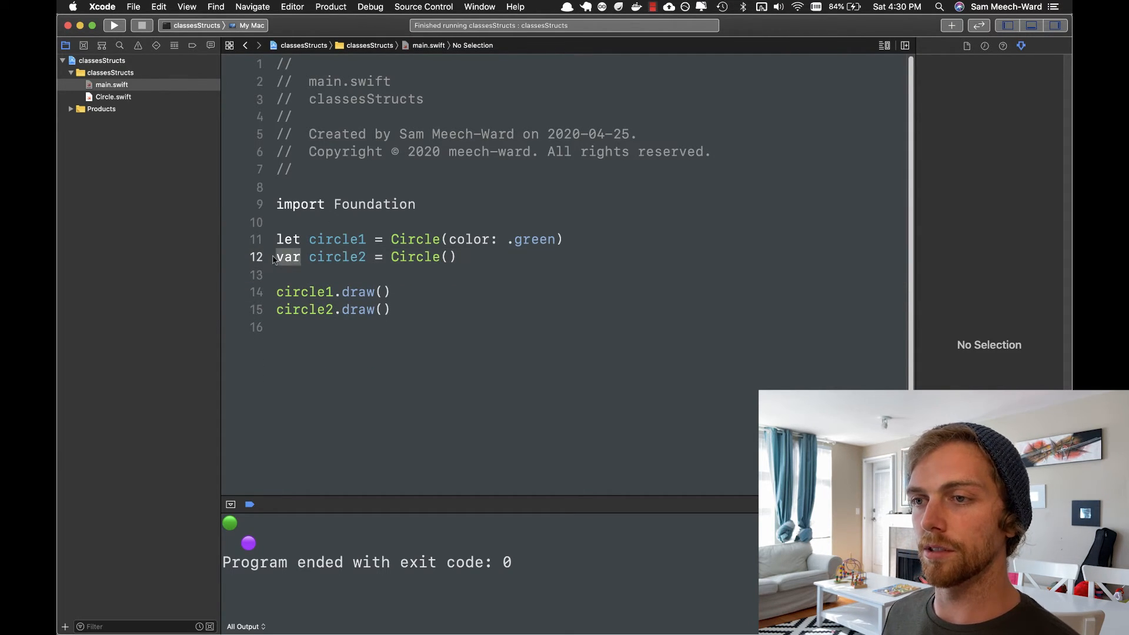
type("let")
key("Escape")
left_click(503, 275)
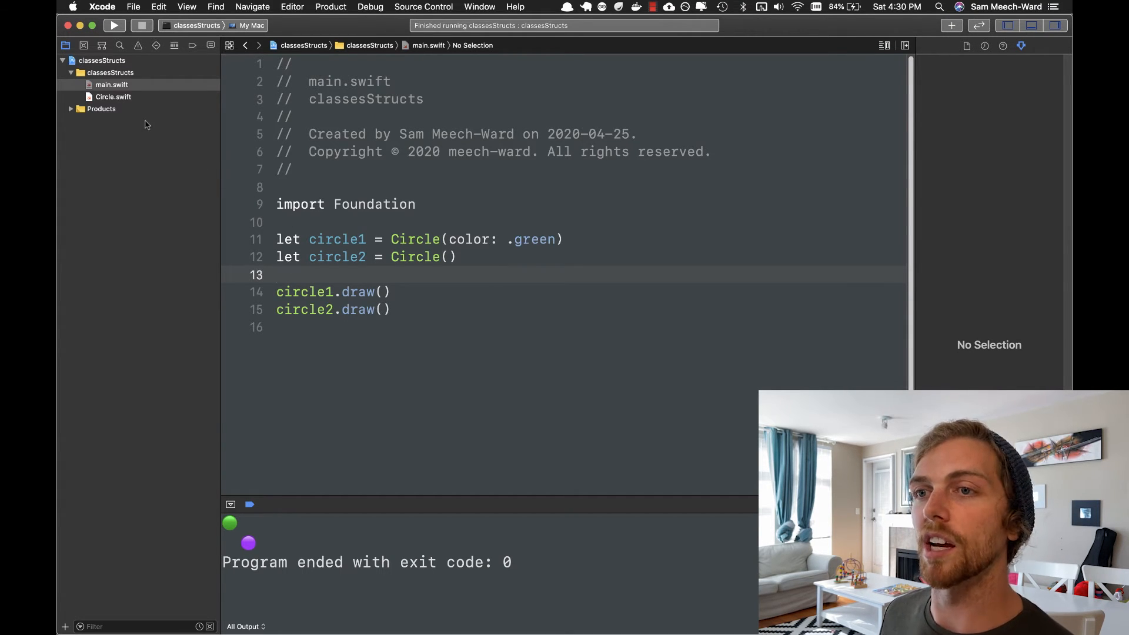
Change the Circle declaration in Circle.swift from struct to class
left_click(113, 96)
double_click(300, 159)
type("classs Circle {")
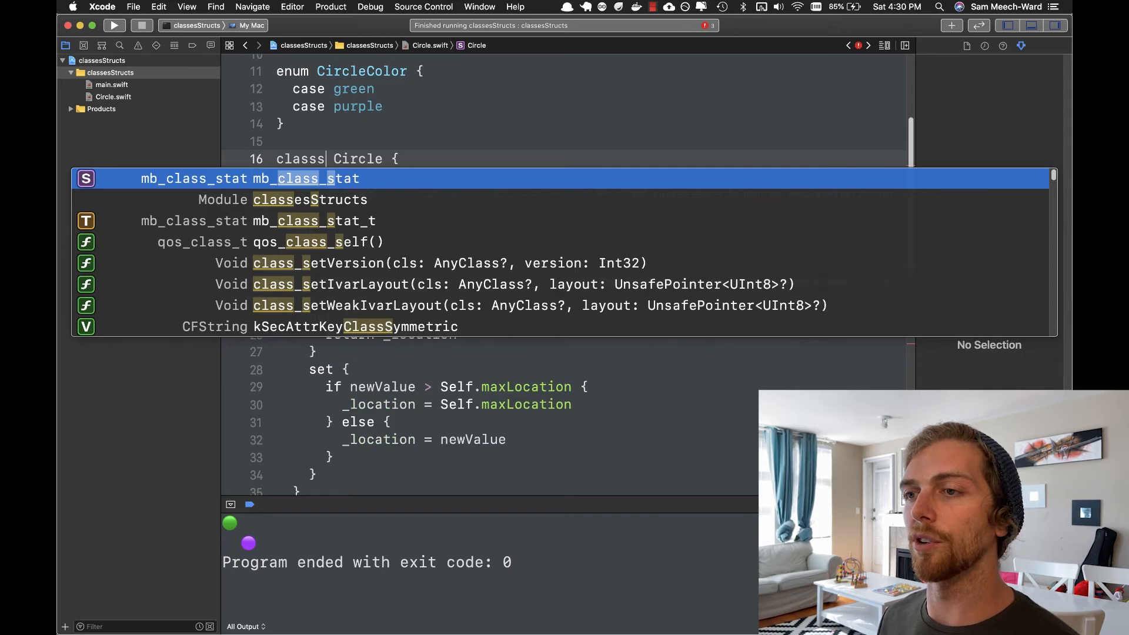
key("Escape")
left_click(112, 86)
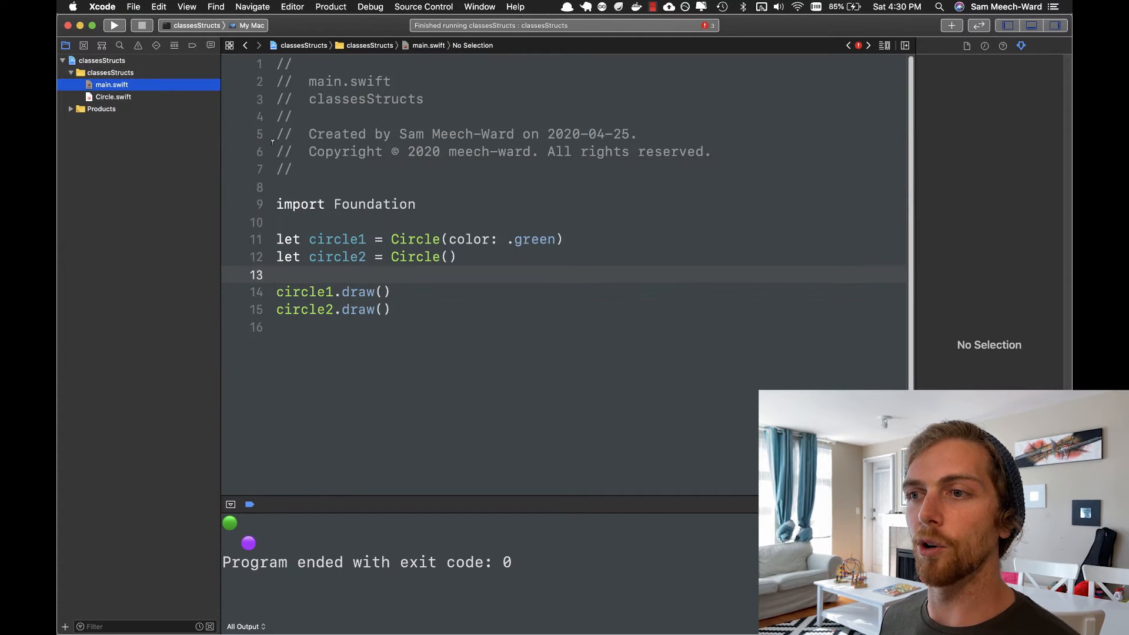
Assign circle2 = circle1 instead of creating a new Circle()
double_click(335, 239)
key("cmd+c")
left_click(456, 258)
double_click(415, 257)
key("cmd+v")
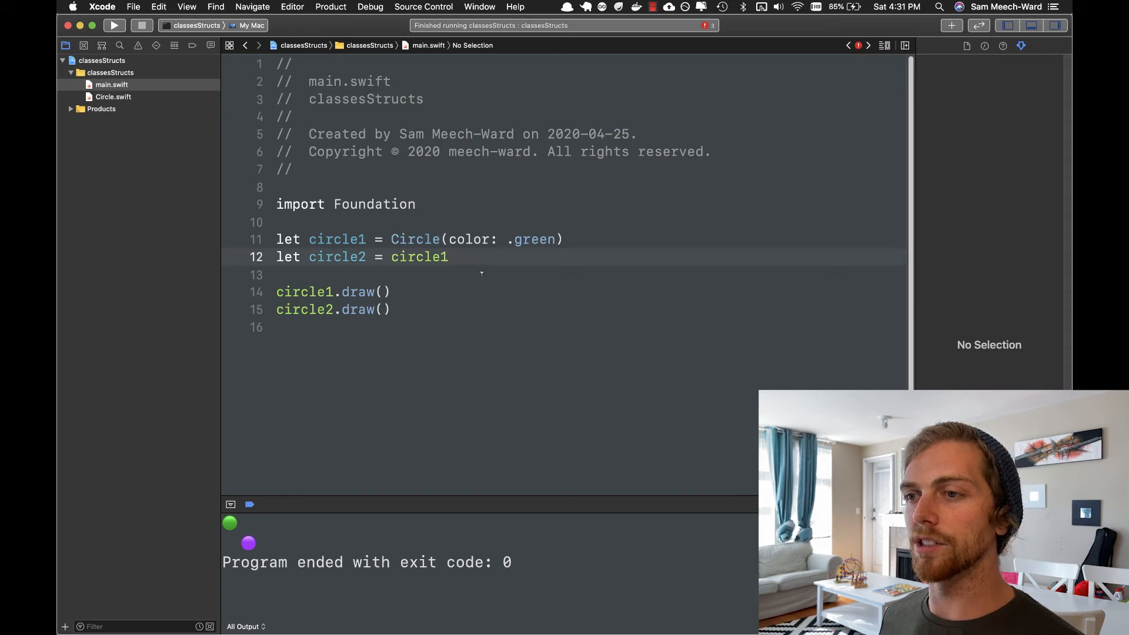
key("Down")
left_click(481, 259)
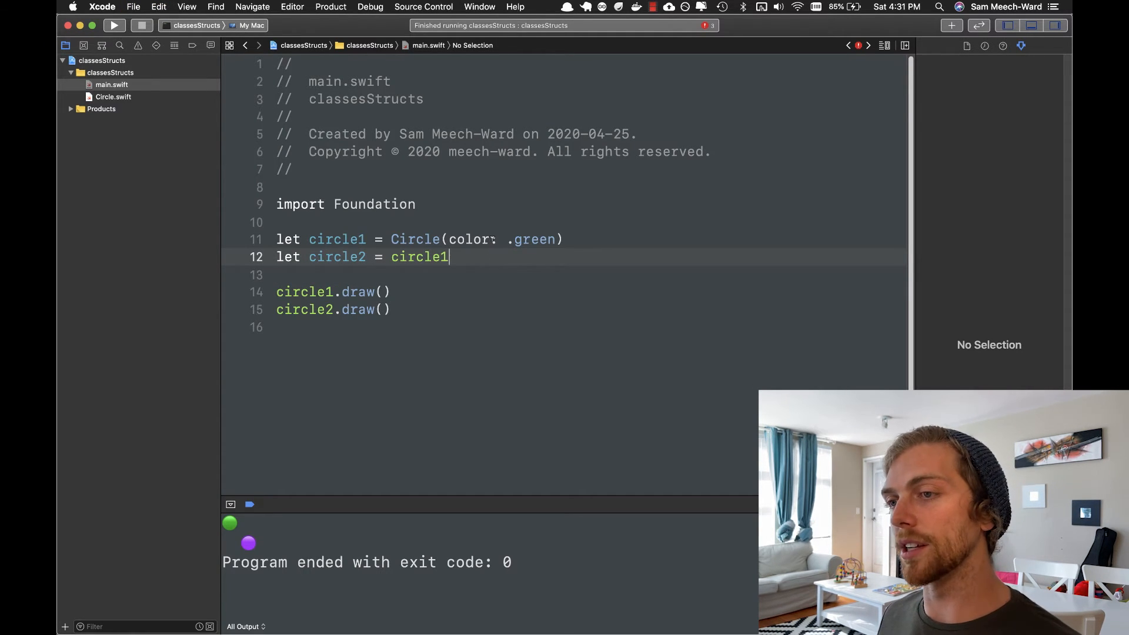
Add circle2.color = .purple and run, printing two purple circles
key("Return")
key("Return")
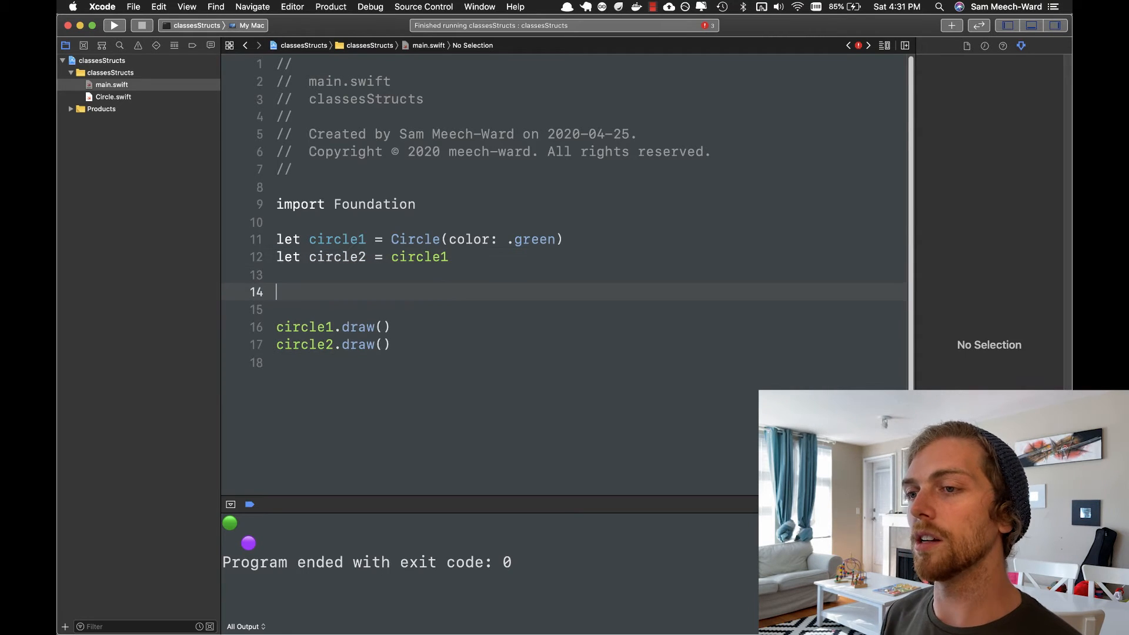
type("crcir")
key("Tab")
type(".")
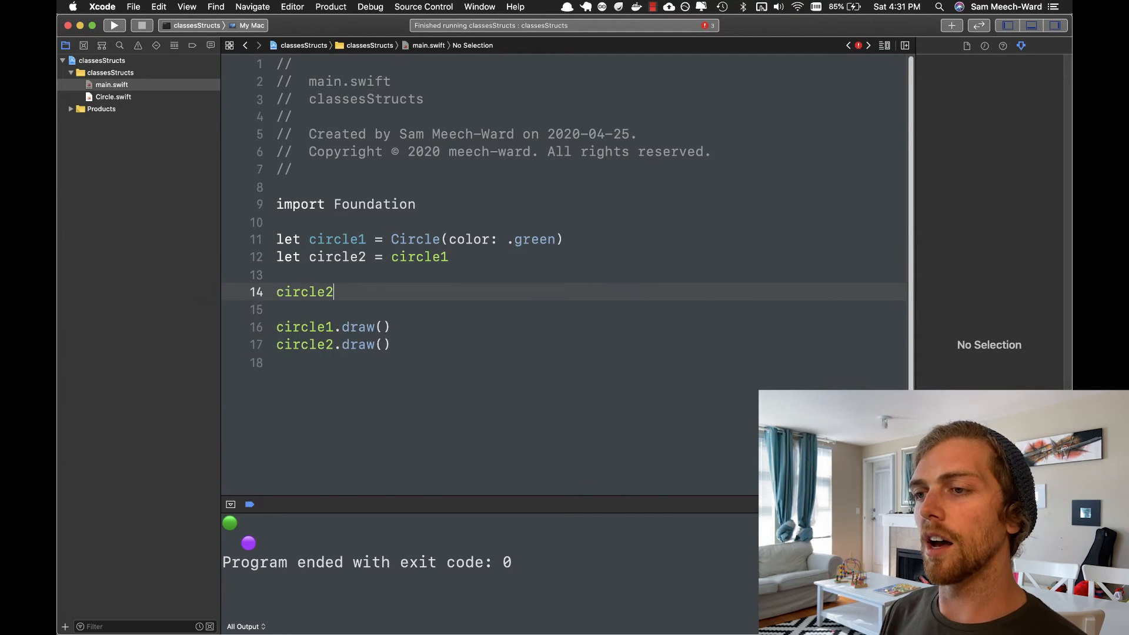
type(".color =")
key("Return")
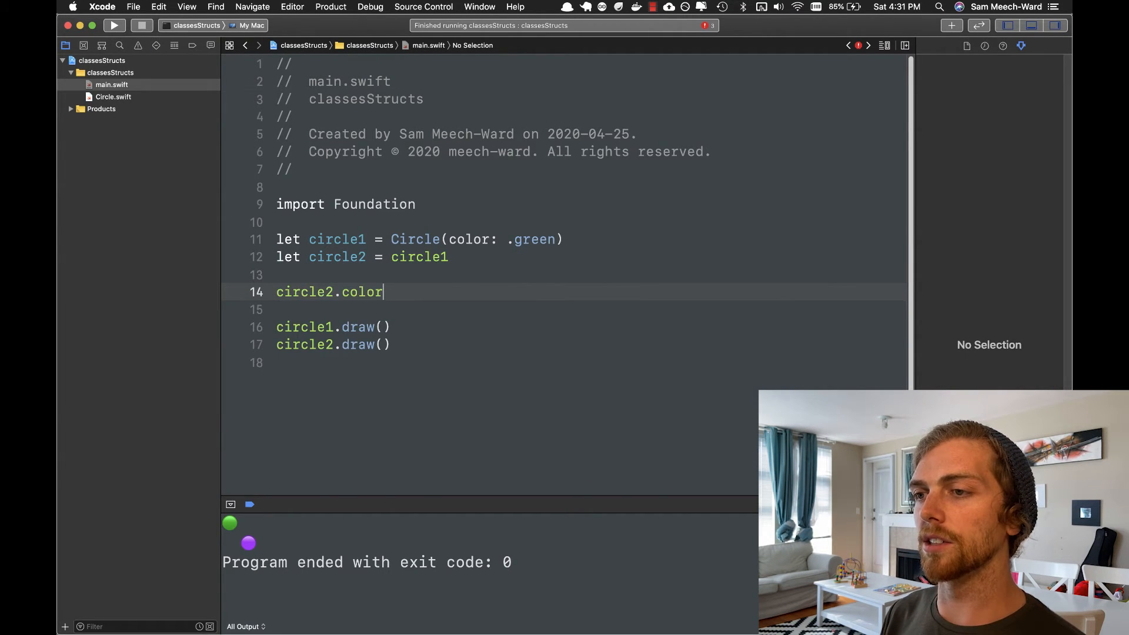
type(" = .pu")
key("Return")
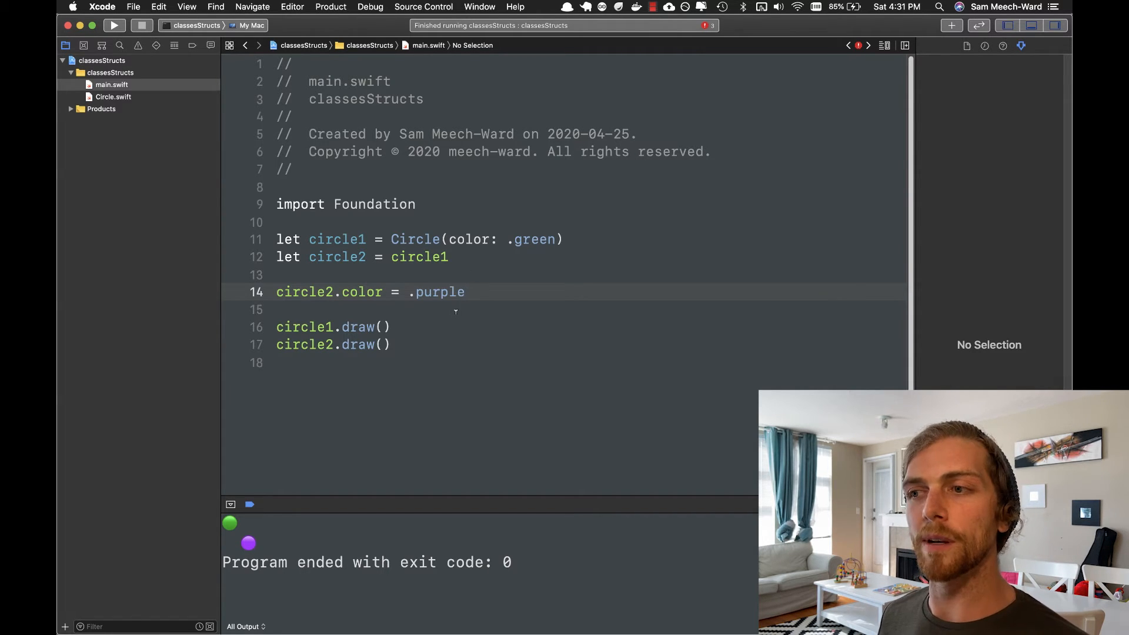
left_click(465, 345)
key("super+r")
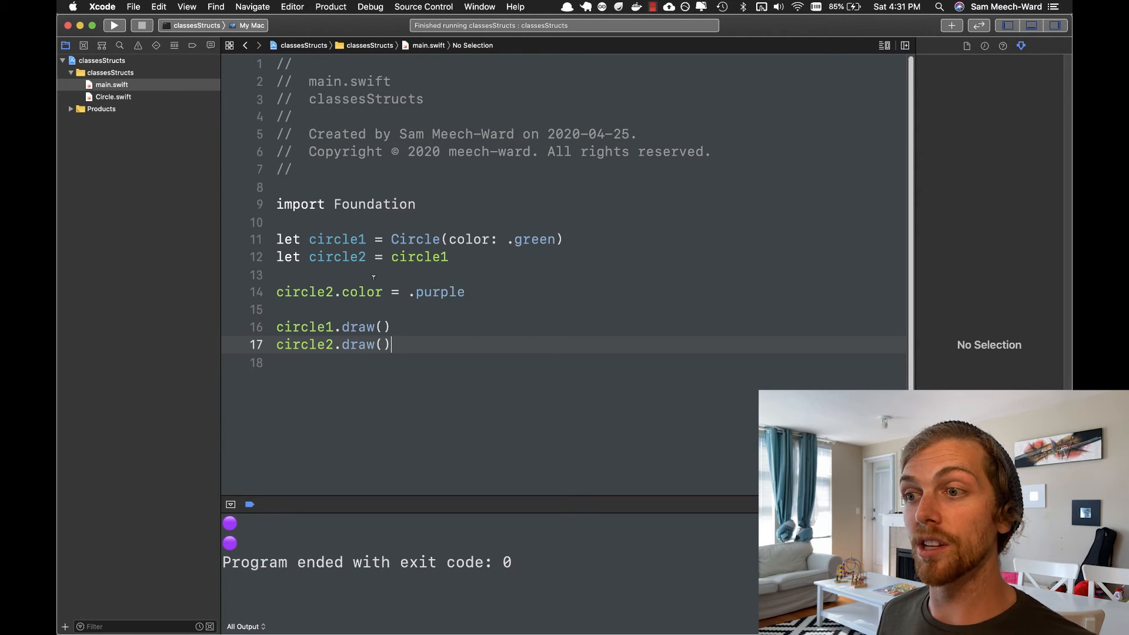
Change Circle back from class to struct in Circle.swift
left_click(457, 293)
left_click(113, 96)
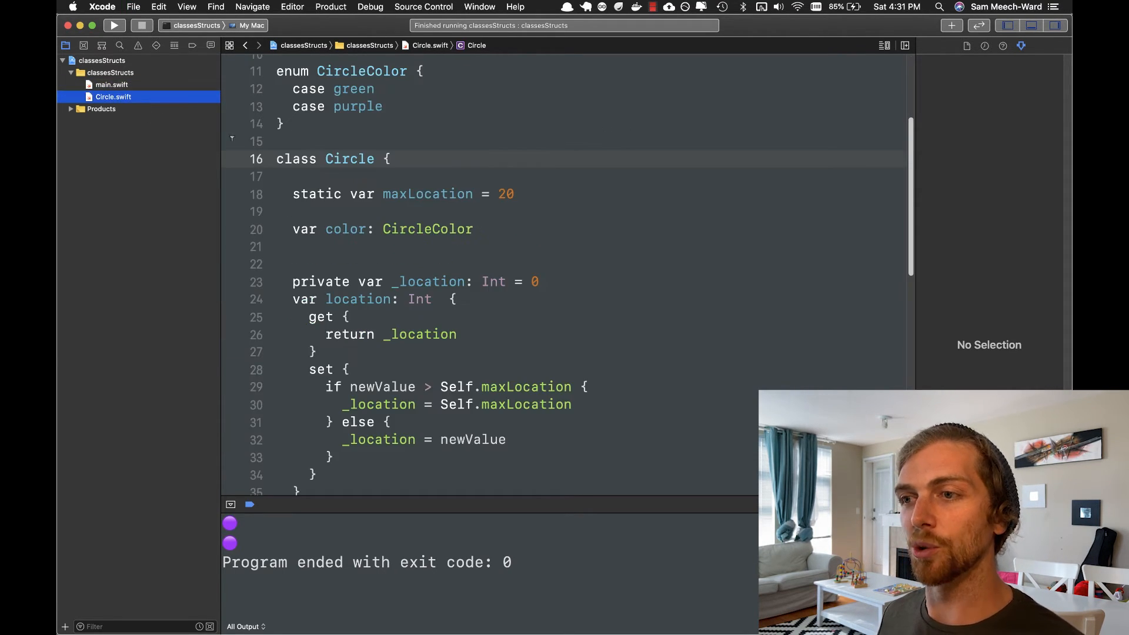
double_click(297, 158)
type("stru")
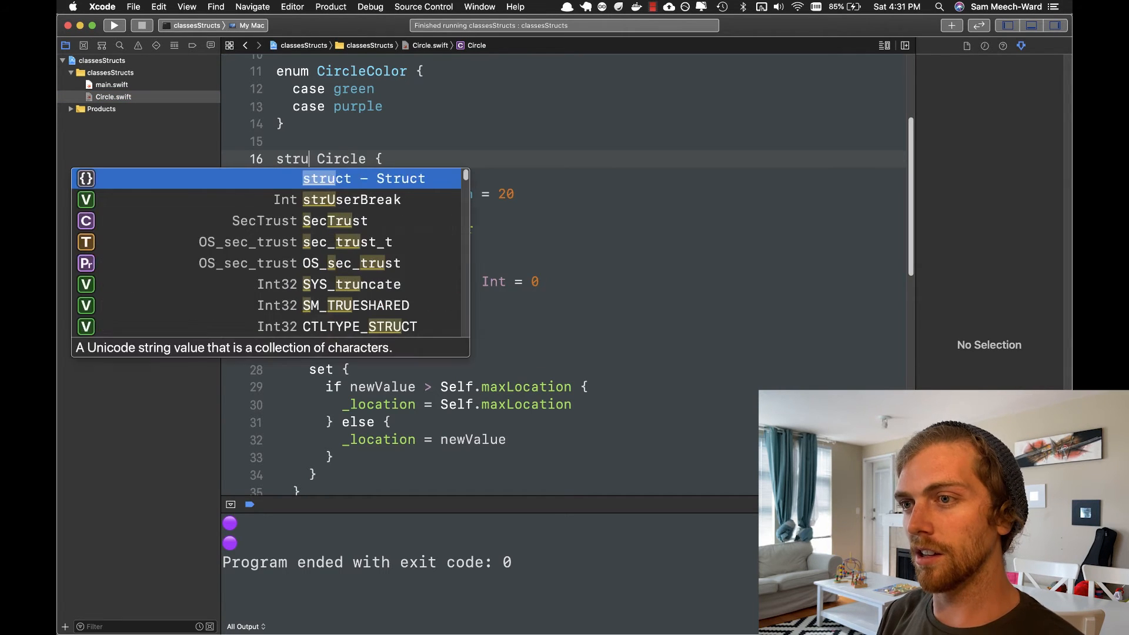
type("ct")
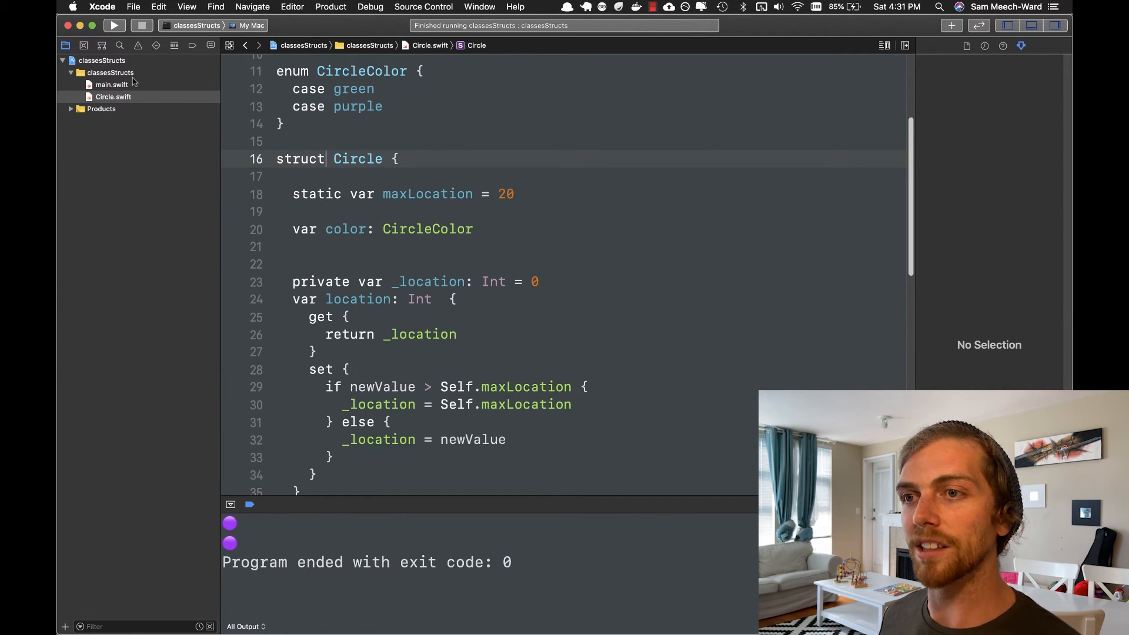
left_click(115, 84)
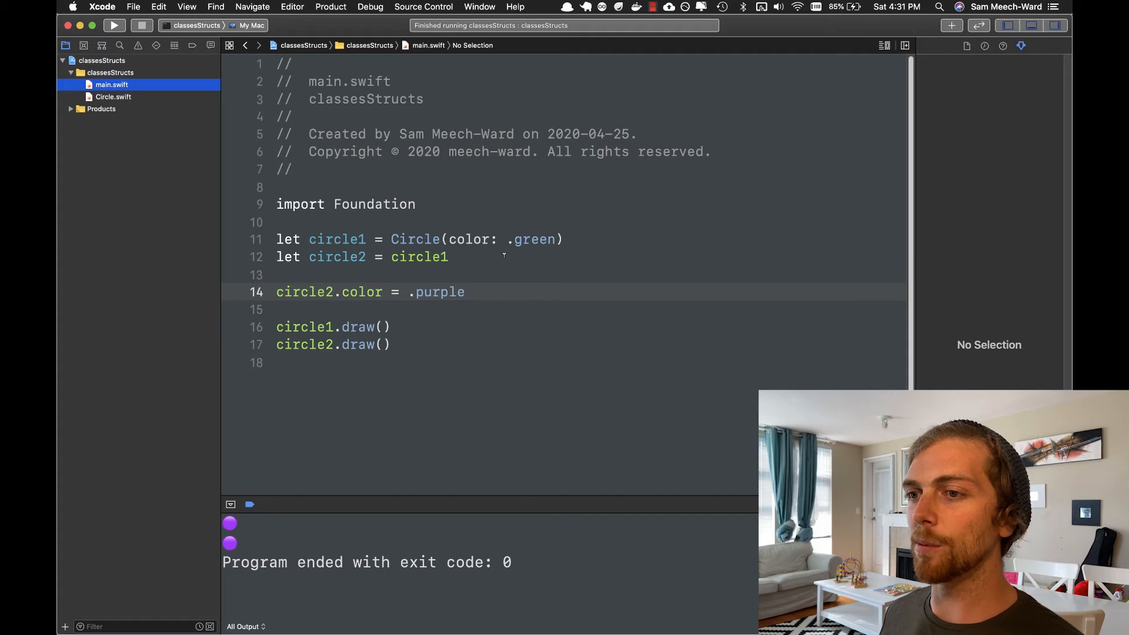
Declare circle2 with var instead of let and run, printing one green and one purple circle
left_click_drag(504, 256, 265, 258)
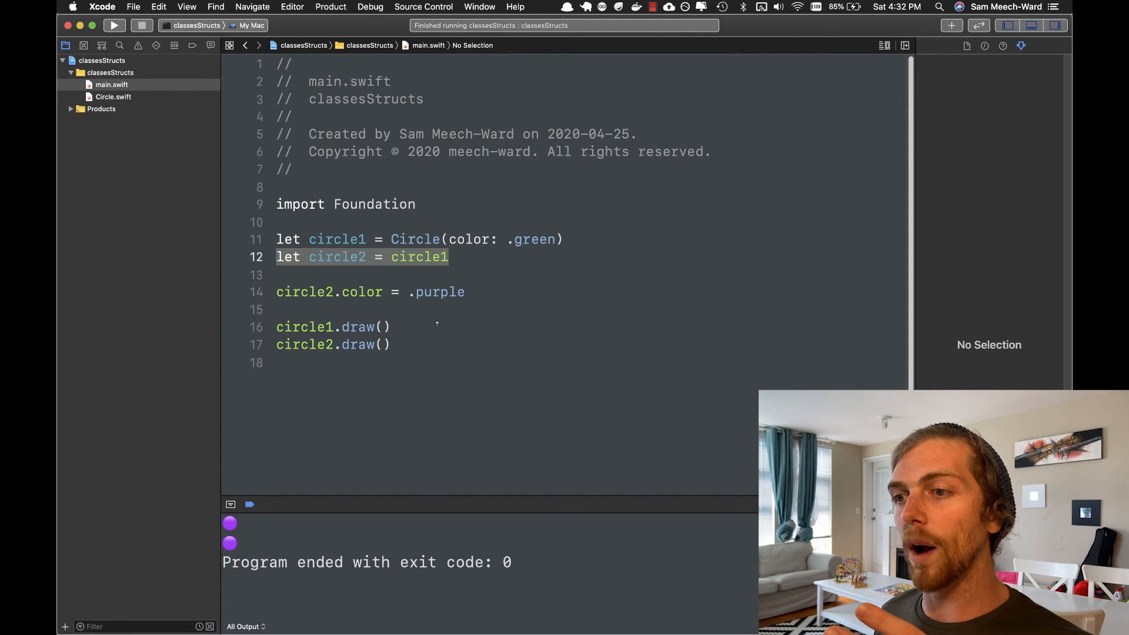
left_click(305, 293)
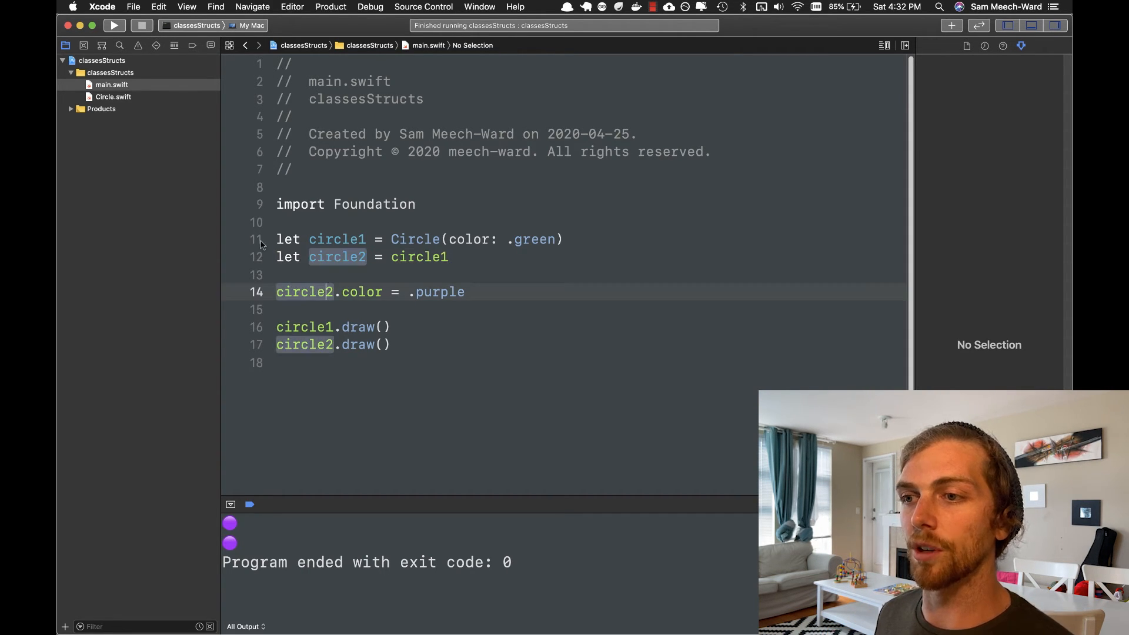
double_click(288, 257)
type("var")
left_click(517, 323)
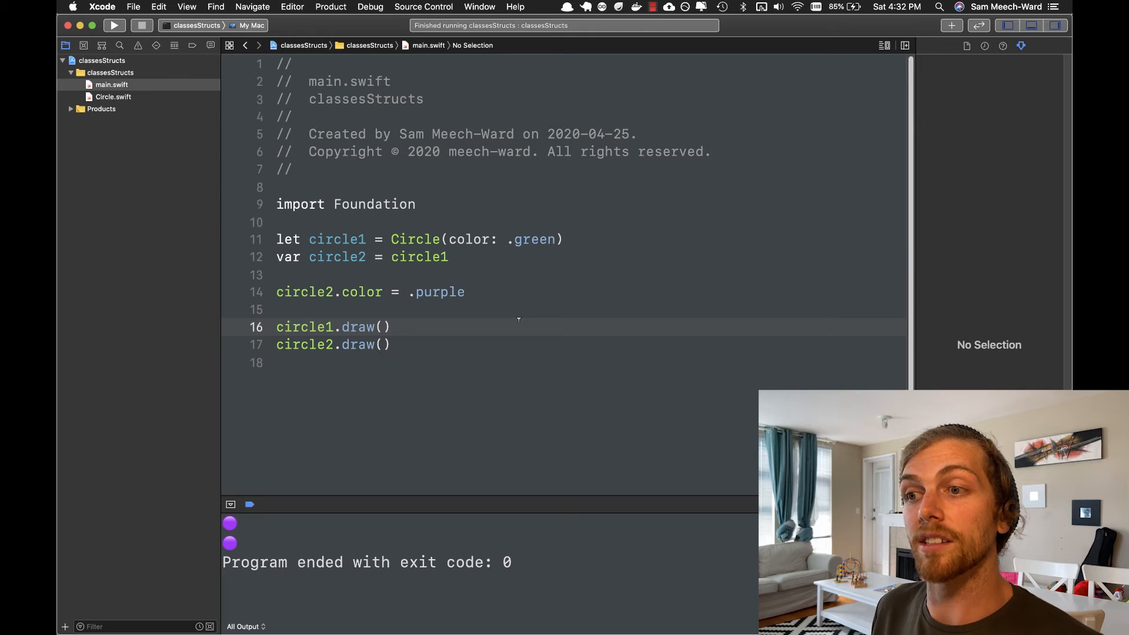
key("super+r")
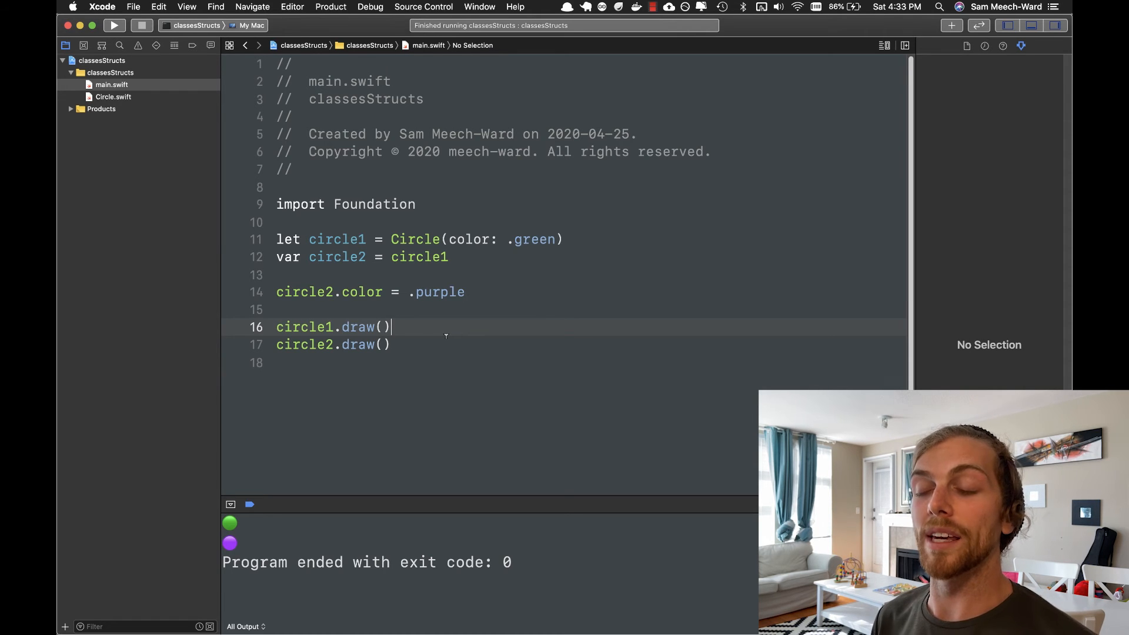
Make Circle a class again in Circle.swift
key("super+shift+j")
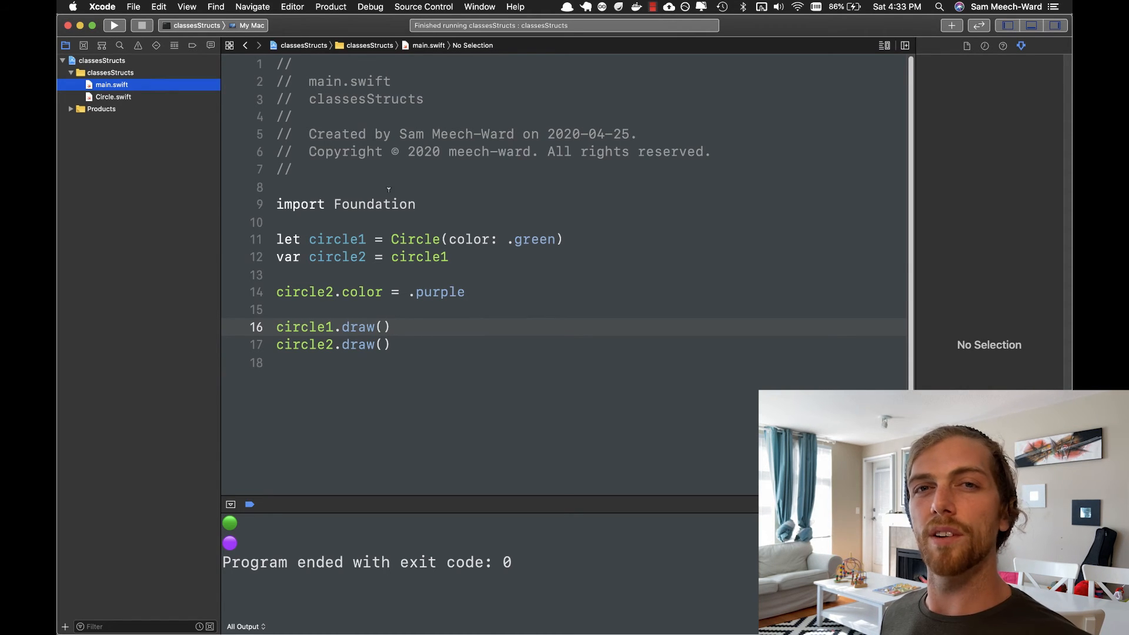
left_click(142, 97)
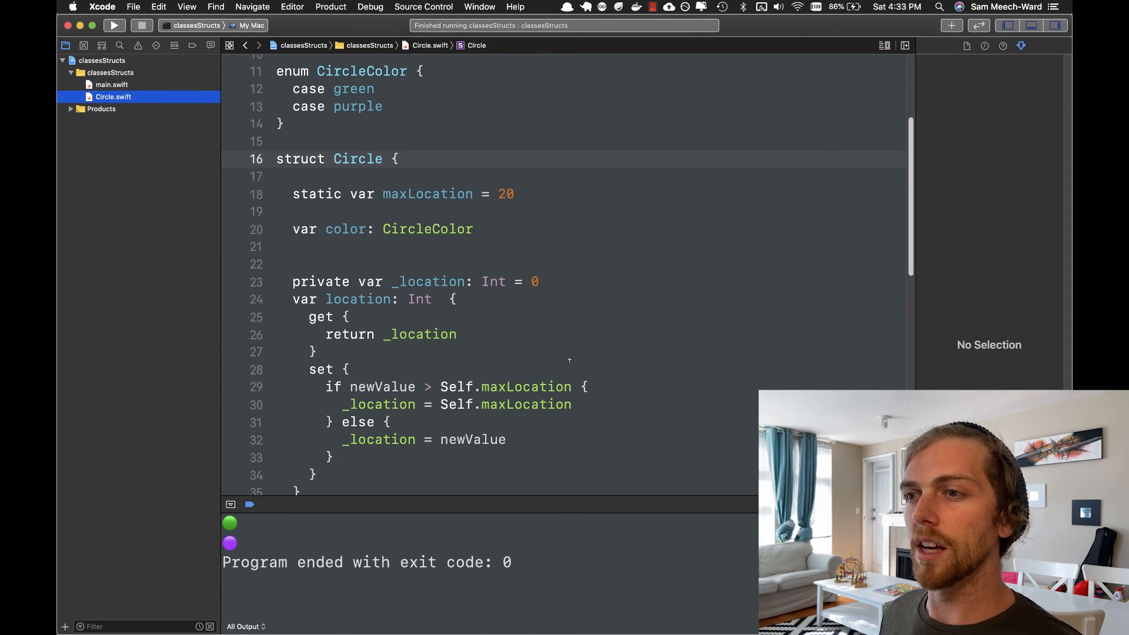
double_click(301, 159)
type("class")
key("Return")
Add an empty class Shape { } below the CircleColor enum
left_click(353, 94)
left_click(343, 130)
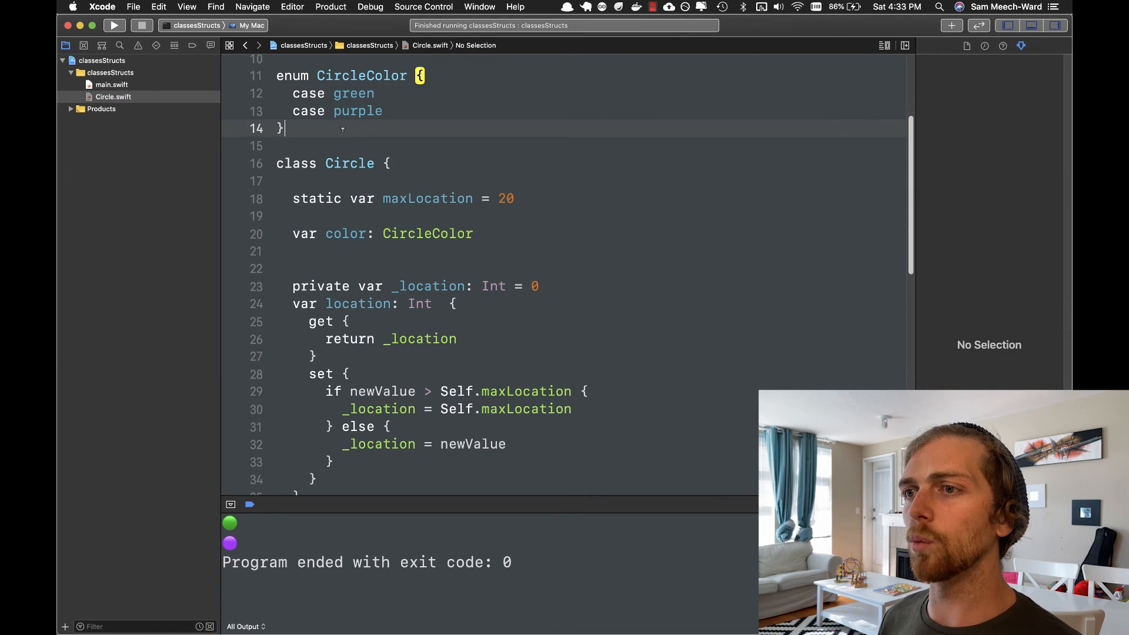
key("Return")
key("Return")
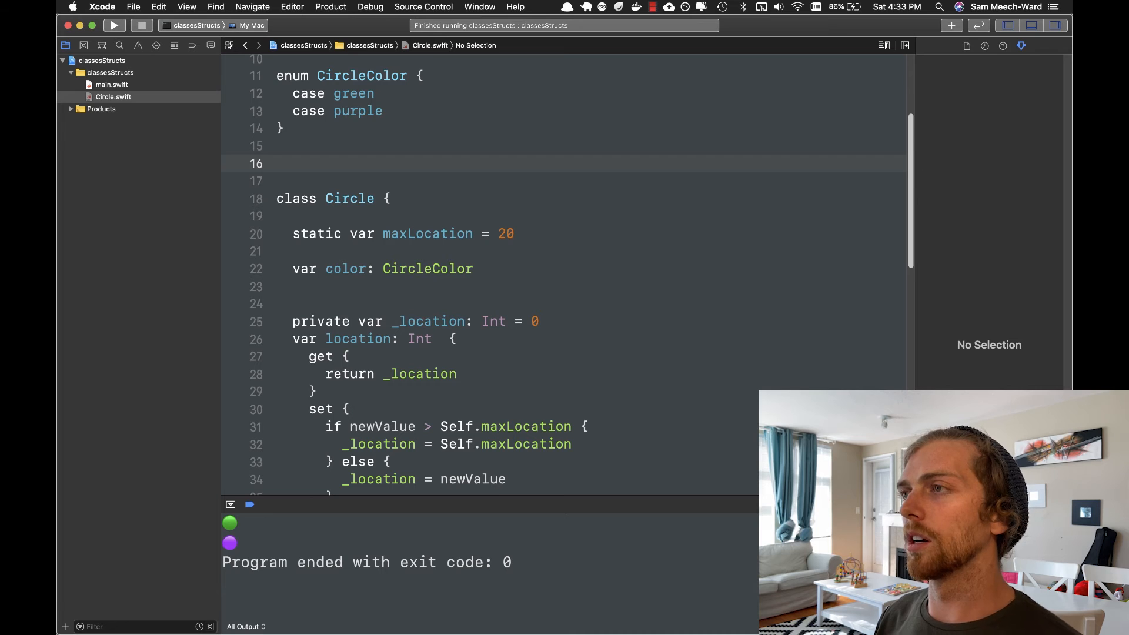
type("class")
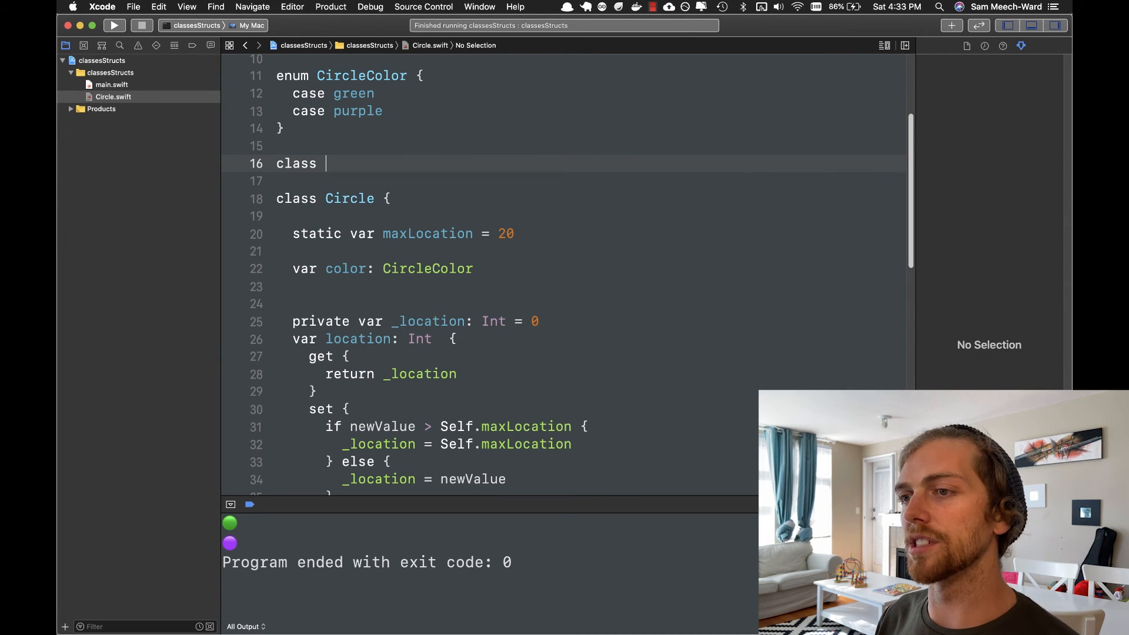
type(" Shape")
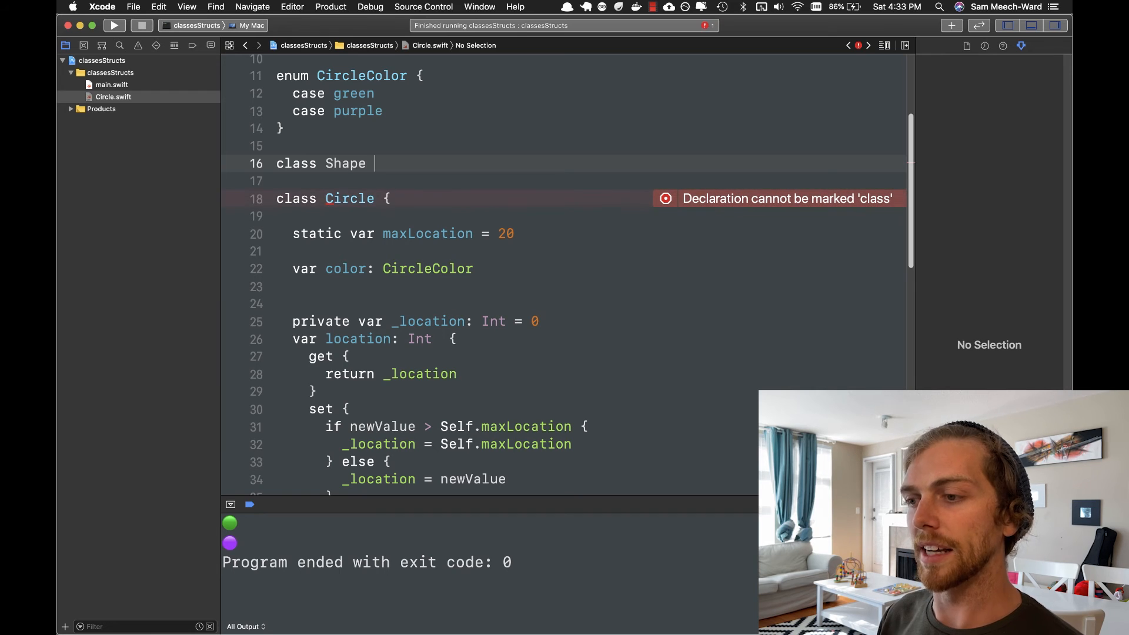
type(" {")
key("Return")
Declare class Circle: Shape and build the project without errors
double_click(345, 164)
key("super+c")
left_click(376, 233)
type(":")
key("super+v")
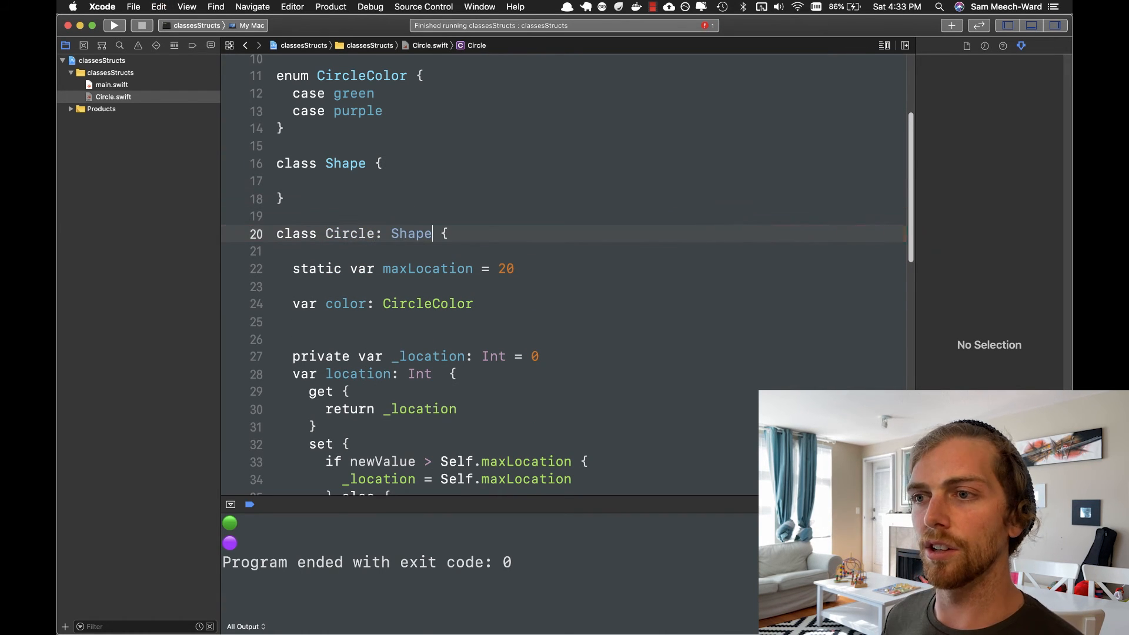
key("super+b")
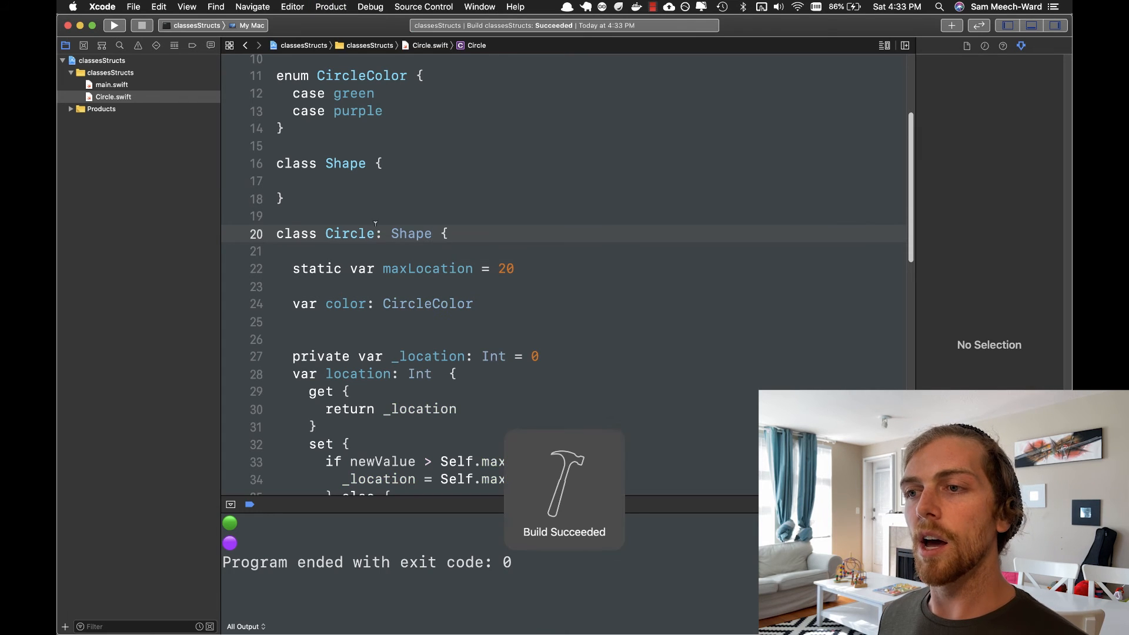